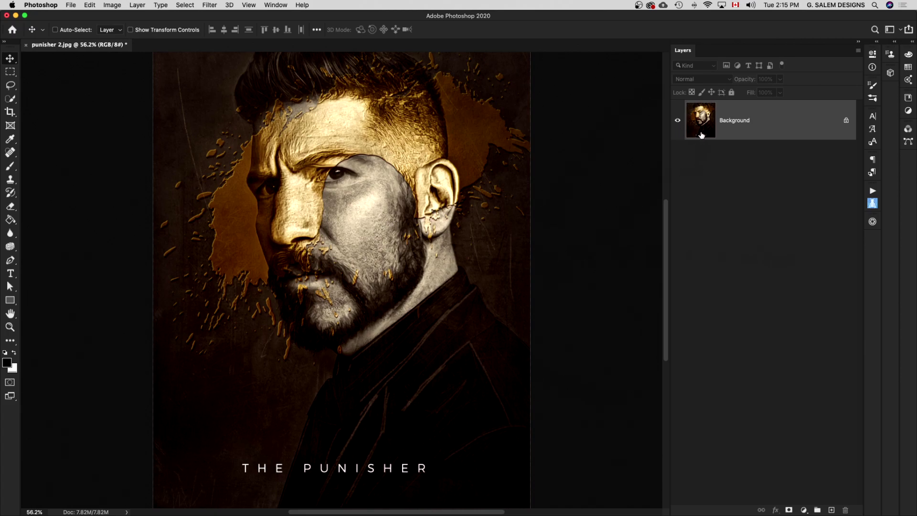
Step: Place BG.jpg above the Background and scale it up to cover the whole canvas
{"action": "key", "text": "super+Tab"}
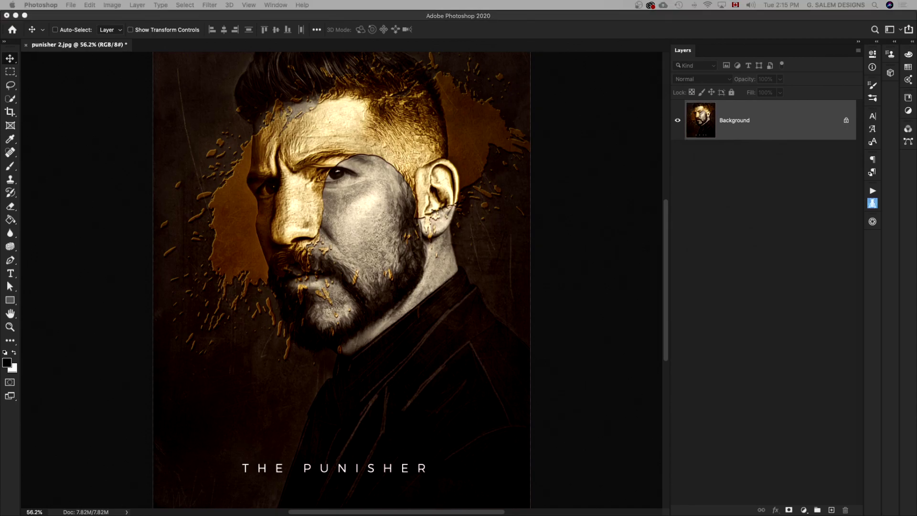
{"action": "left_click_drag", "start_coordinate": [589, 160], "coordinate": [557, 146]}
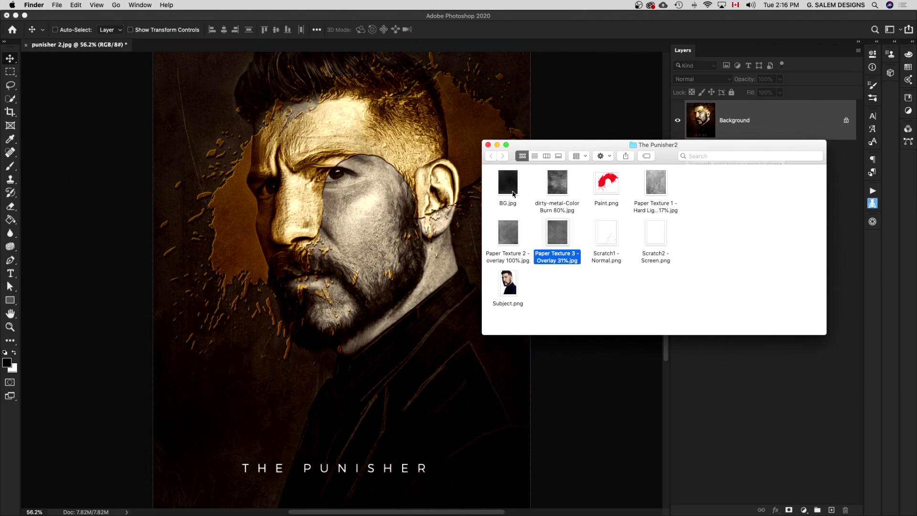
{"action": "left_click_drag", "start_coordinate": [507, 190], "coordinate": [358, 269]}
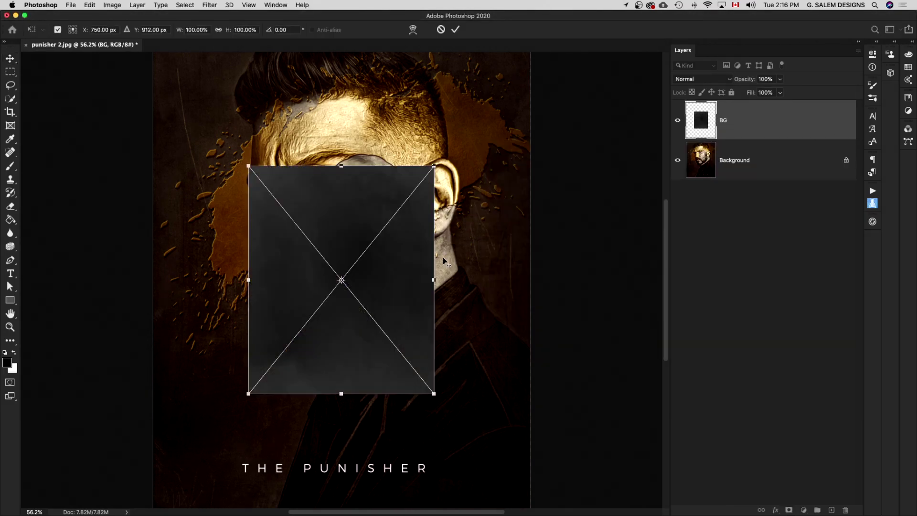
{"action": "key", "text": "super+minus"}
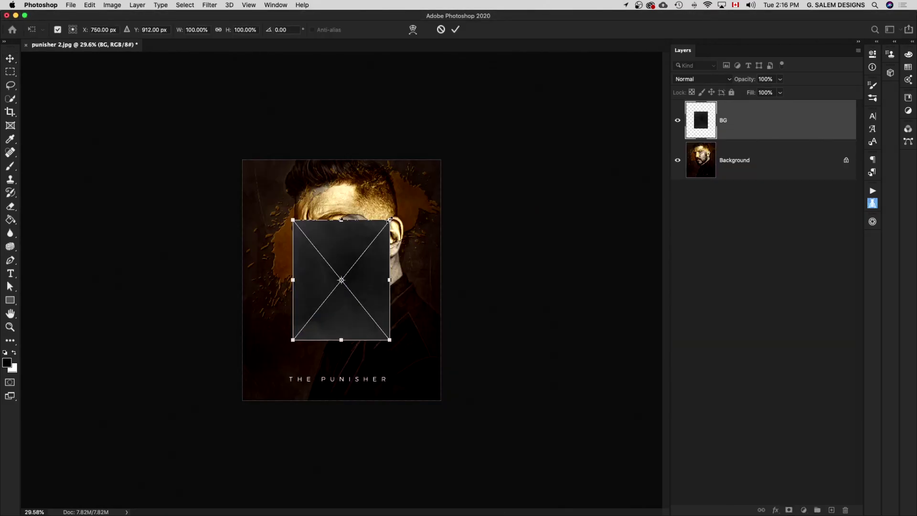
{"action": "left_click_drag", "start_coordinate": [377, 218], "coordinate": [444, 149]}
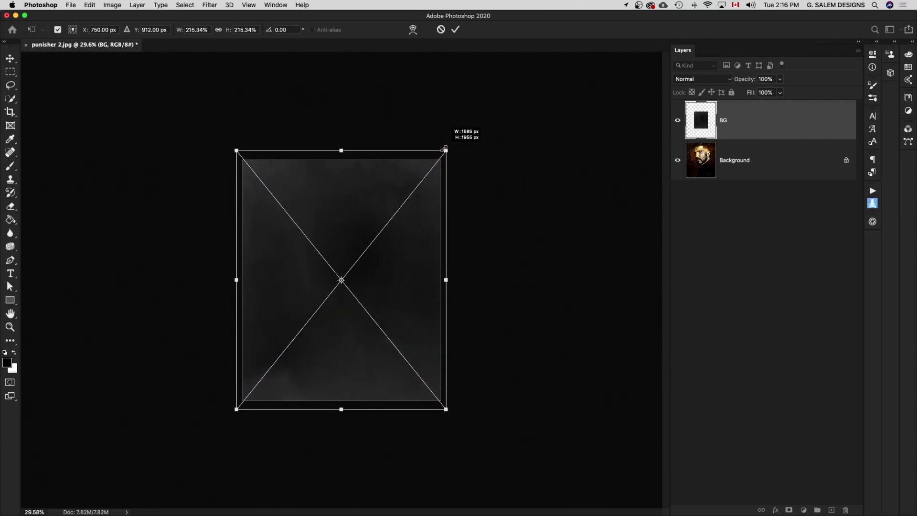
{"action": "key", "text": "Return"}
Step: Place Subject.png above BG, shift it right and enlarge it to the canvas height
{"action": "key", "text": "super+Tab"}
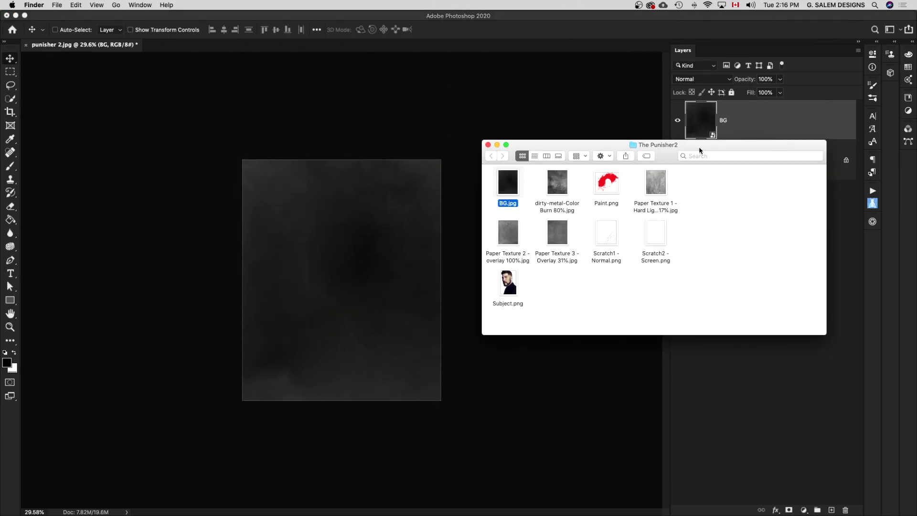
{"action": "left_click_drag", "start_coordinate": [510, 286], "coordinate": [376, 305]}
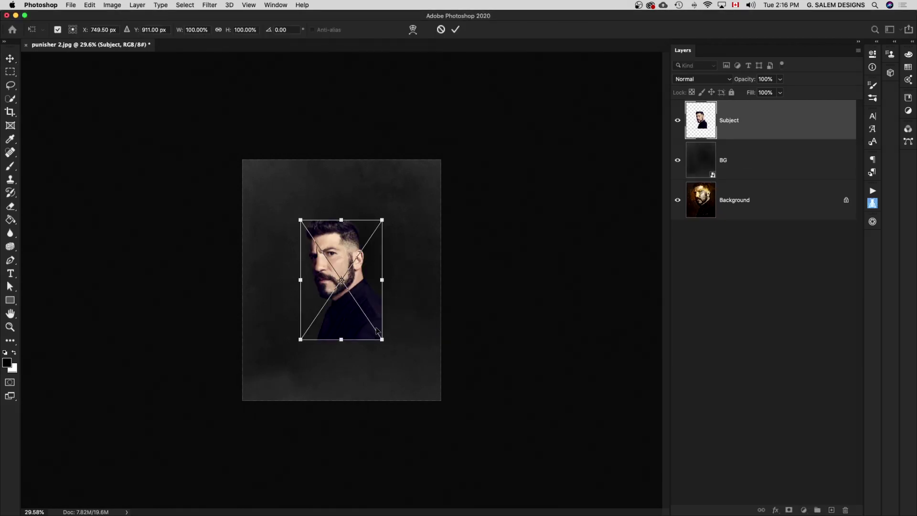
{"action": "left_click_drag", "start_coordinate": [378, 316], "coordinate": [435, 377]}
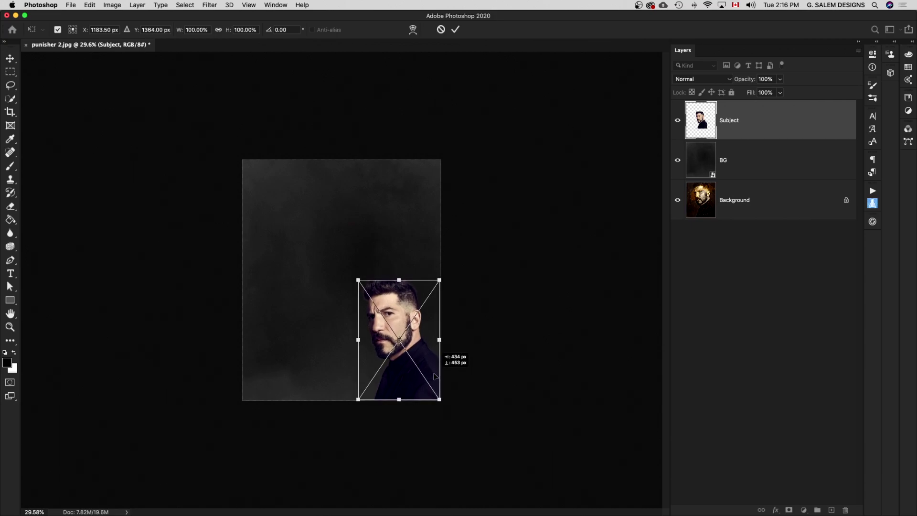
{"action": "left_click_drag", "start_coordinate": [435, 377], "coordinate": [436, 377]}
{"action": "left_click_drag", "start_coordinate": [355, 277], "coordinate": [253, 170]}
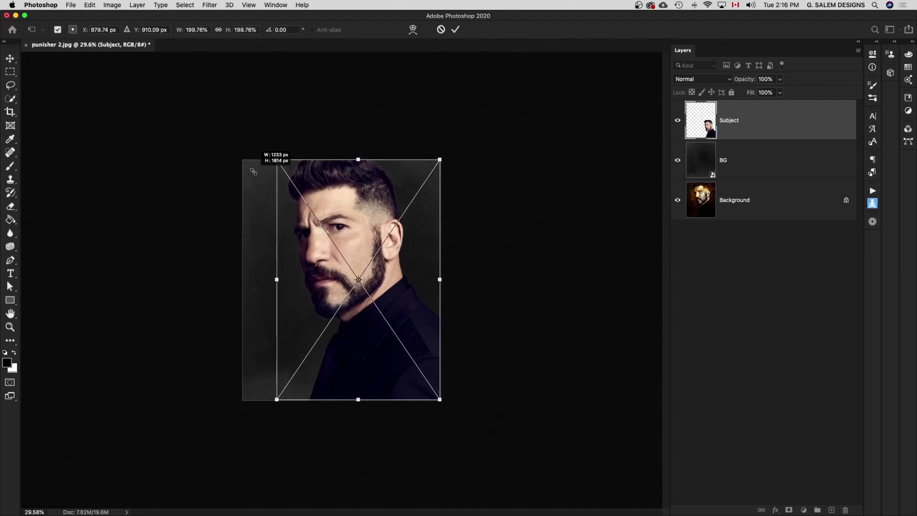
{"action": "left_click_drag", "start_coordinate": [253, 171], "coordinate": [254, 171]}
{"action": "key", "text": "Return"}
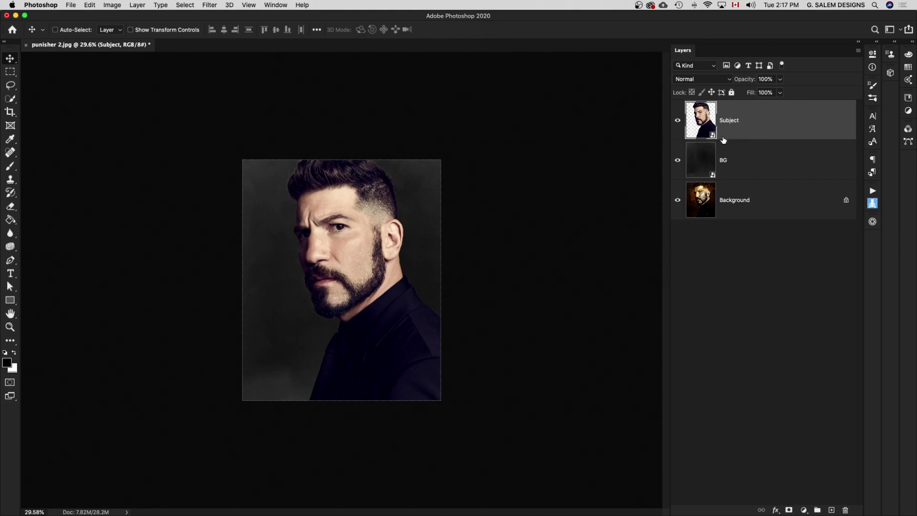
Step: Turn the Subject portrait black and white, then duplicate it as Subject copy
{"action": "left_click", "coordinate": [113, 5]}
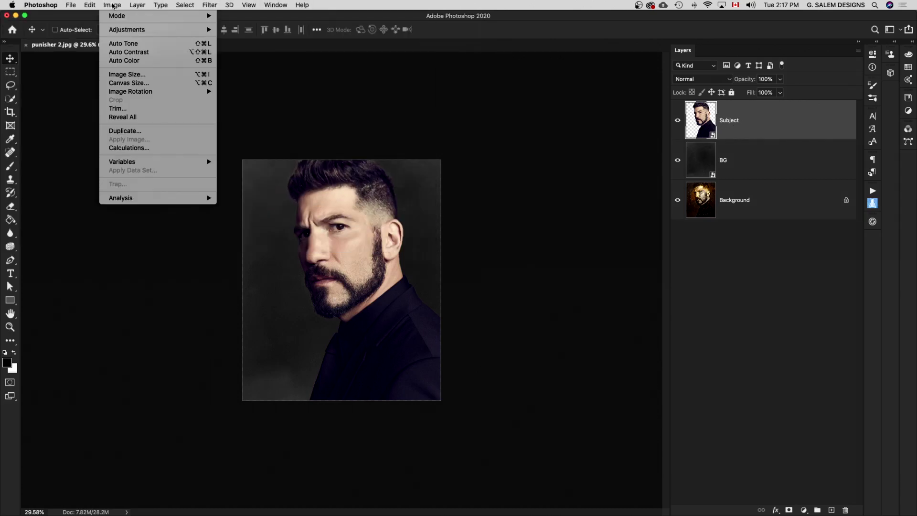
{"action": "mouse_move", "coordinate": [127, 29]}
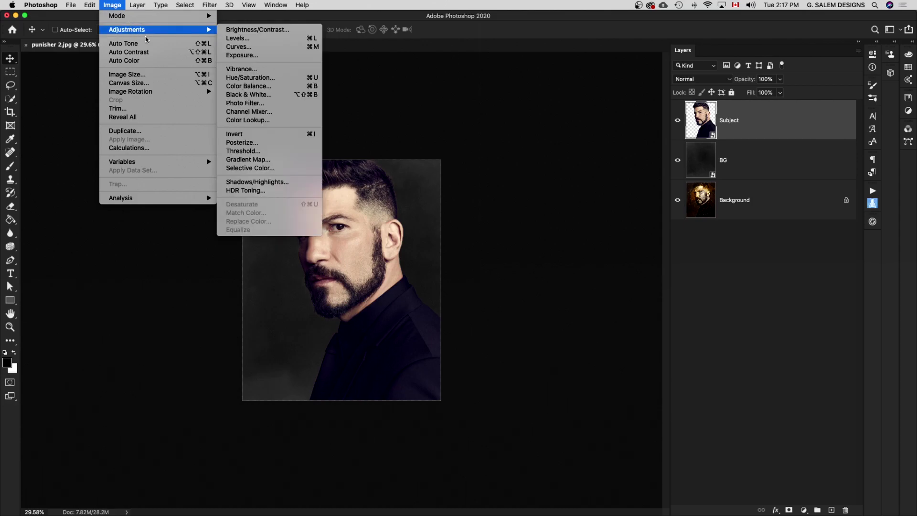
{"action": "left_click", "coordinate": [250, 95]}
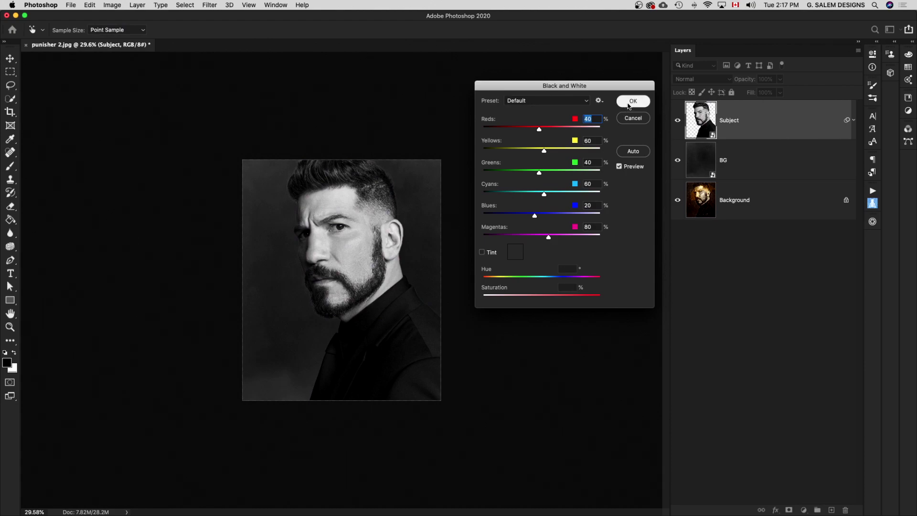
{"action": "left_click", "coordinate": [628, 102]}
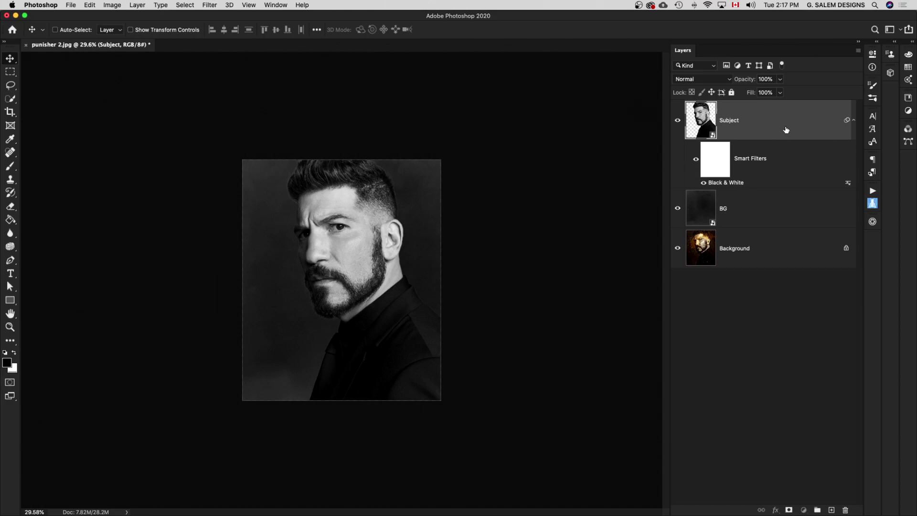
{"action": "left_click", "coordinate": [853, 119]}
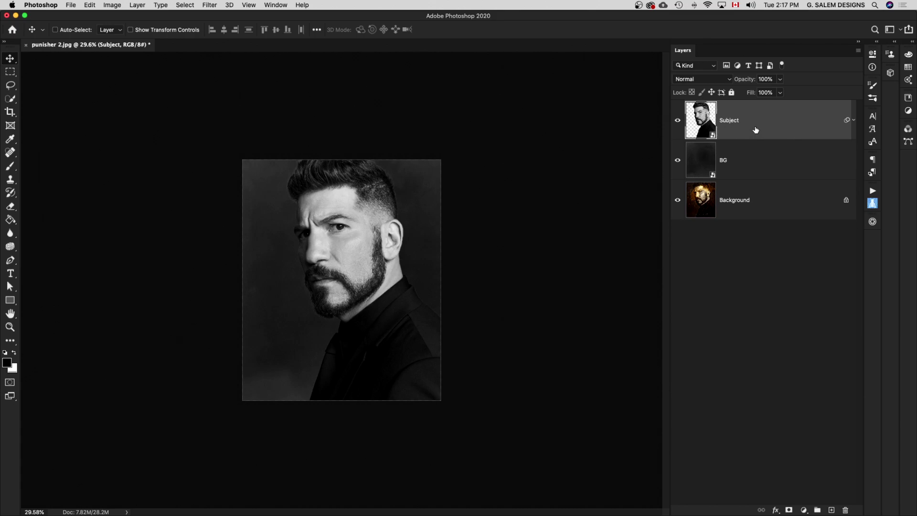
{"action": "left_click_drag", "start_coordinate": [755, 132], "coordinate": [754, 148]}
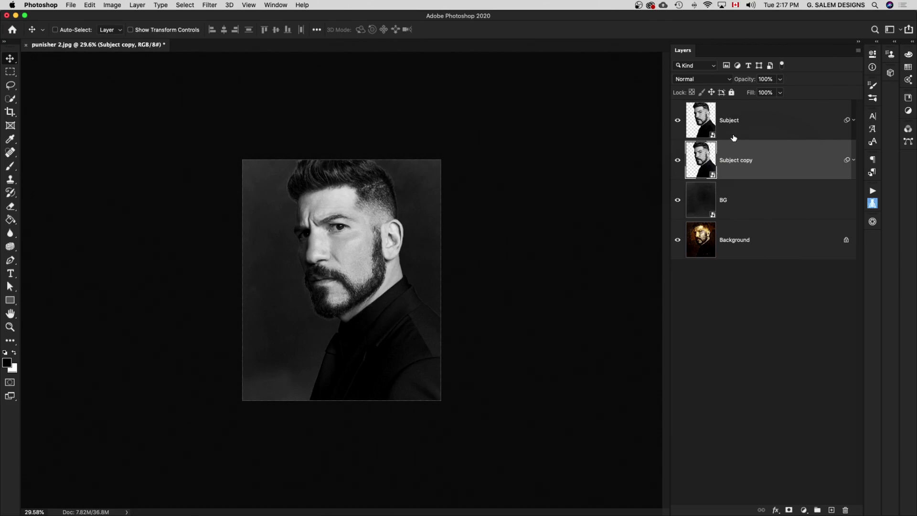
Step: Apply the Oil Paint filter, Lighting off, to the top Subject layer and fit the view
{"action": "left_click", "coordinate": [757, 127]}
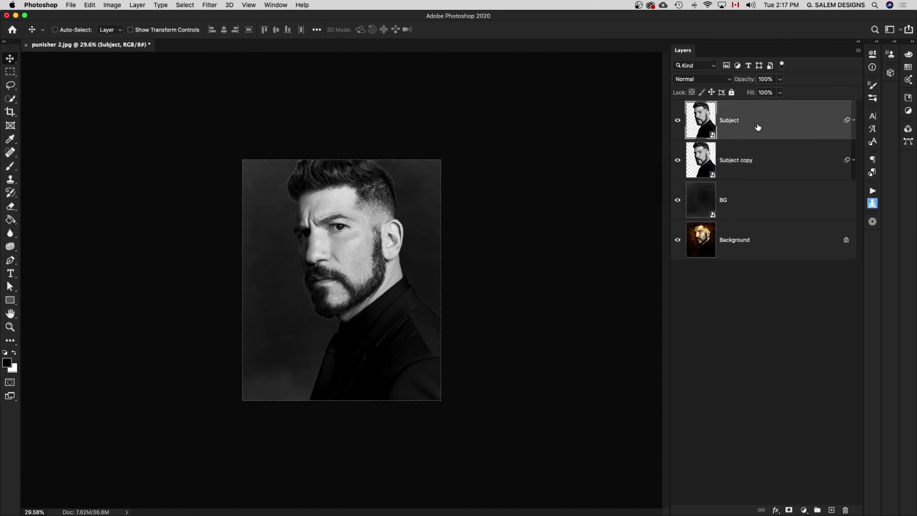
{"action": "left_click", "coordinate": [210, 5]}
{"action": "mouse_move", "coordinate": [217, 171]}
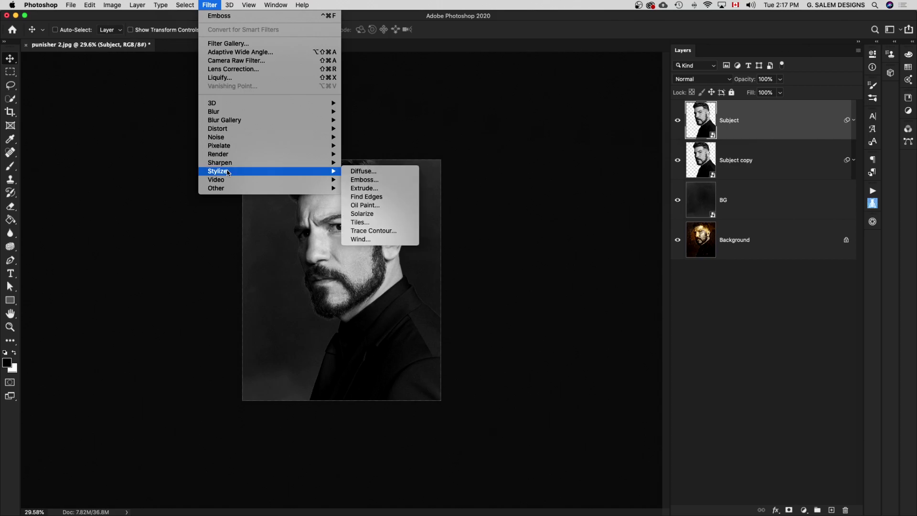
{"action": "left_click", "coordinate": [372, 206]}
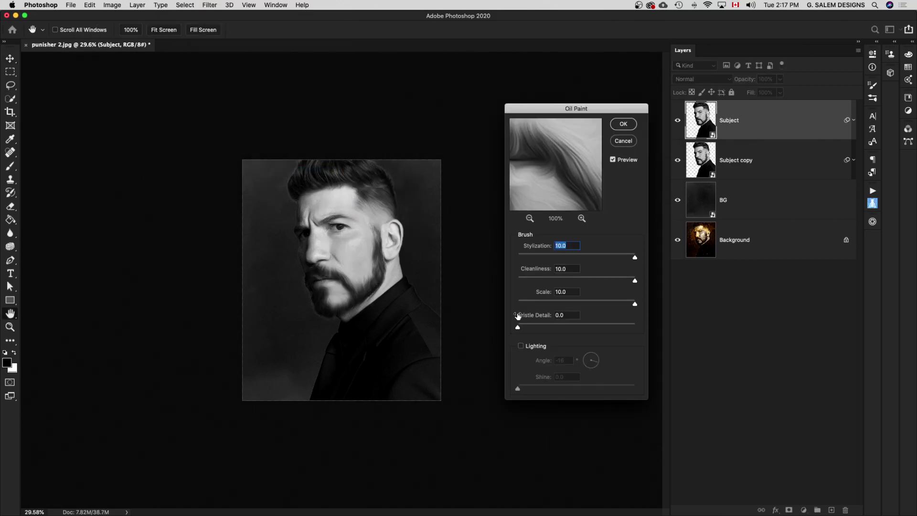
{"action": "key", "text": "alt"}
{"action": "key", "text": "alt"}
{"action": "left_click", "coordinate": [623, 124]}
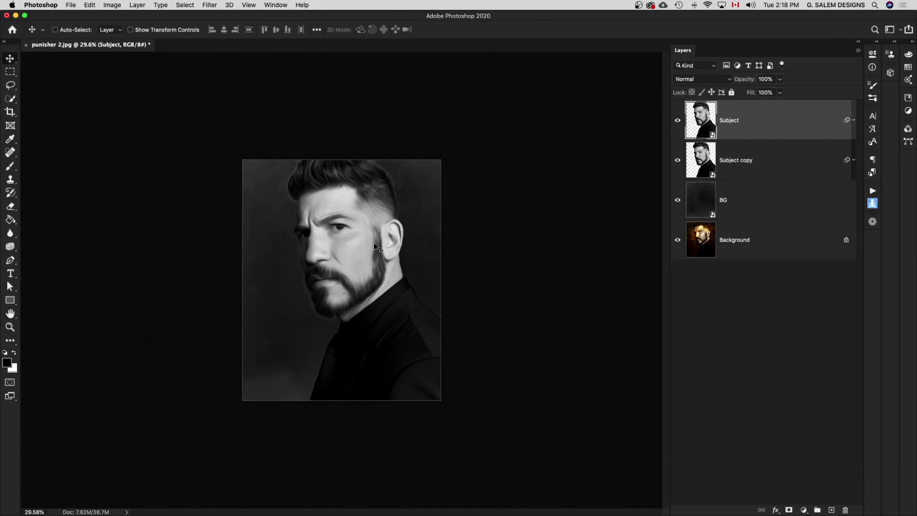
{"action": "key", "text": "ctrl+0"}
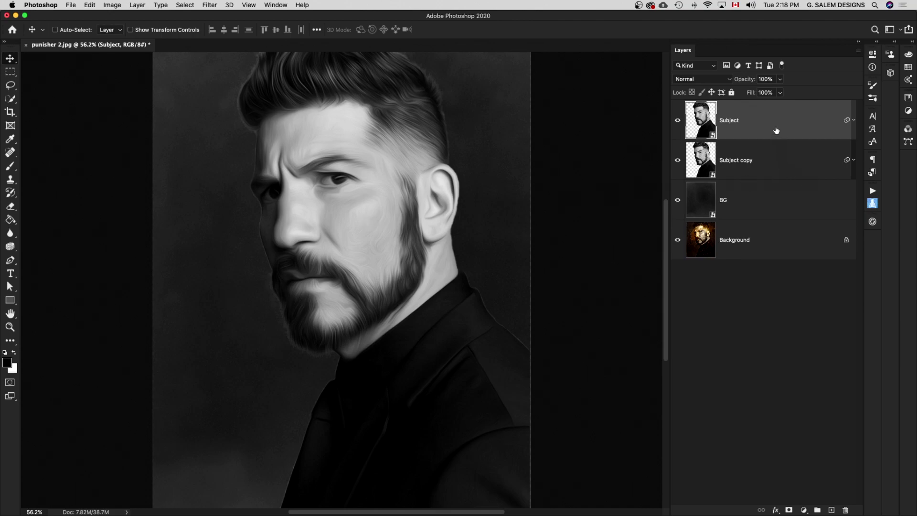
Step: Add a mask to the Subject layer and ready a black brush at 100% flow
{"action": "left_click", "coordinate": [789, 510]}
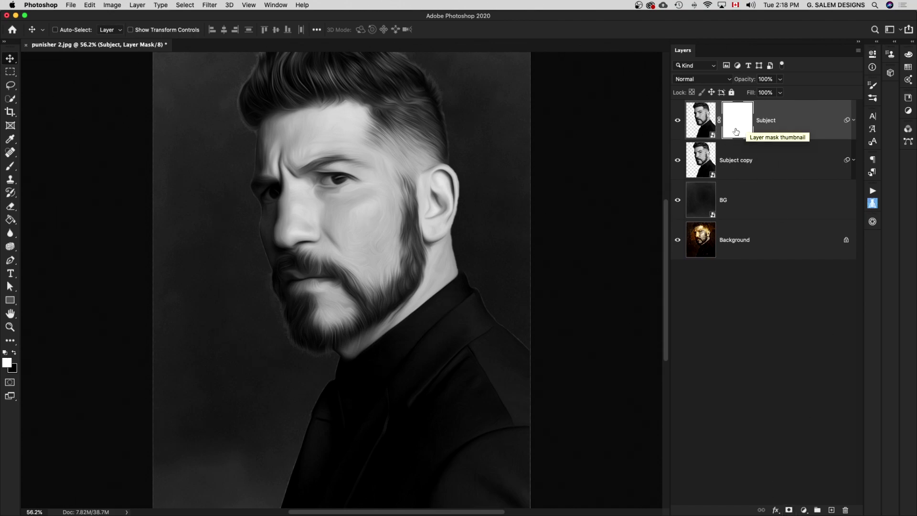
{"action": "left_click", "coordinate": [11, 167]}
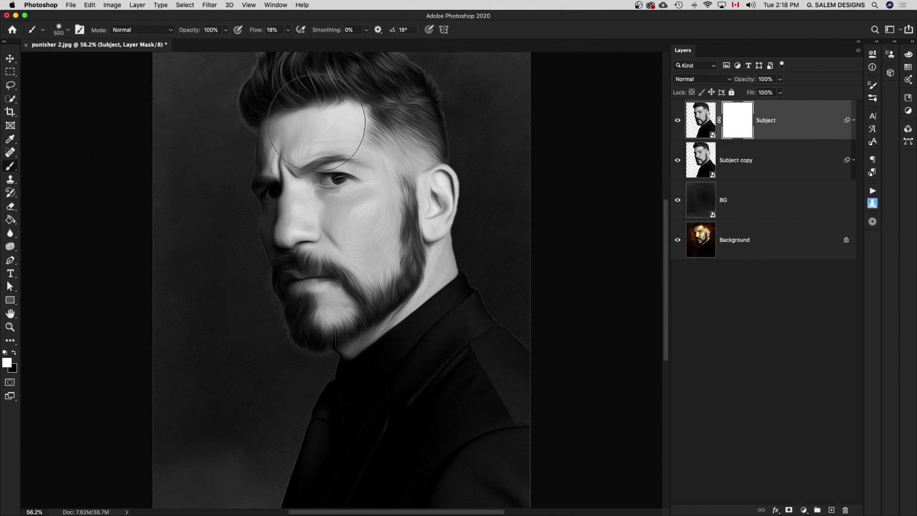
{"action": "left_click", "coordinate": [257, 31]}
{"action": "type", "text": "100"}
{"action": "key", "text": "Return"}
{"action": "left_click", "coordinate": [14, 353]}
Step: Mask out the oil effect over the cheek, brow, chin and ear
{"action": "left_click_drag", "start_coordinate": [409, 205], "coordinate": [357, 219]}
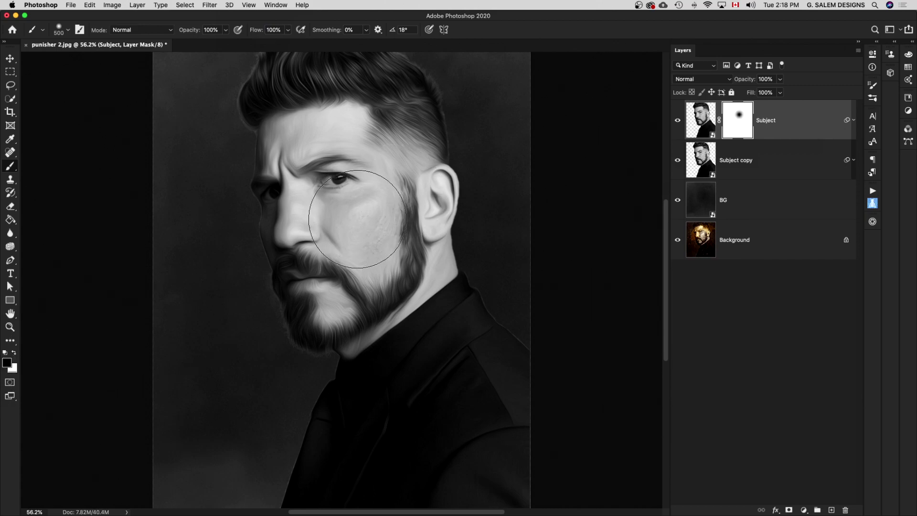
{"action": "key", "text": "bracketleft"}
{"action": "key", "text": "bracketleft"}
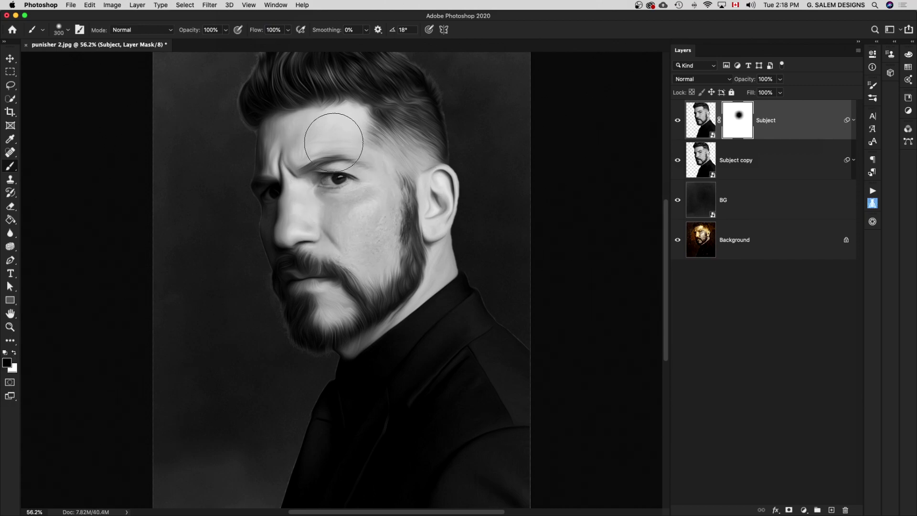
{"action": "mouse_move", "coordinate": [334, 142]}
{"action": "left_mouse_down"}
{"action": "mouse_move", "coordinate": [297, 221]}
{"action": "mouse_move", "coordinate": [327, 205]}
{"action": "left_mouse_up"}
{"action": "key", "text": "p"}
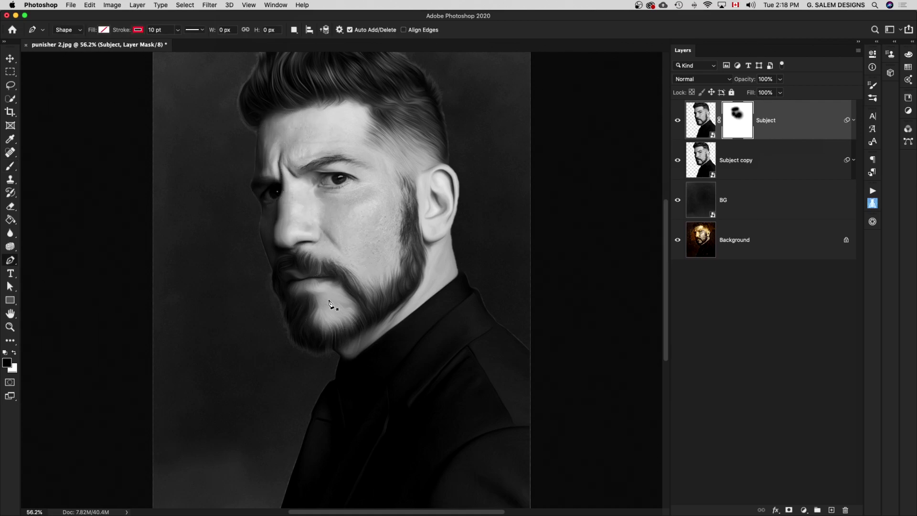
{"action": "key", "text": "b"}
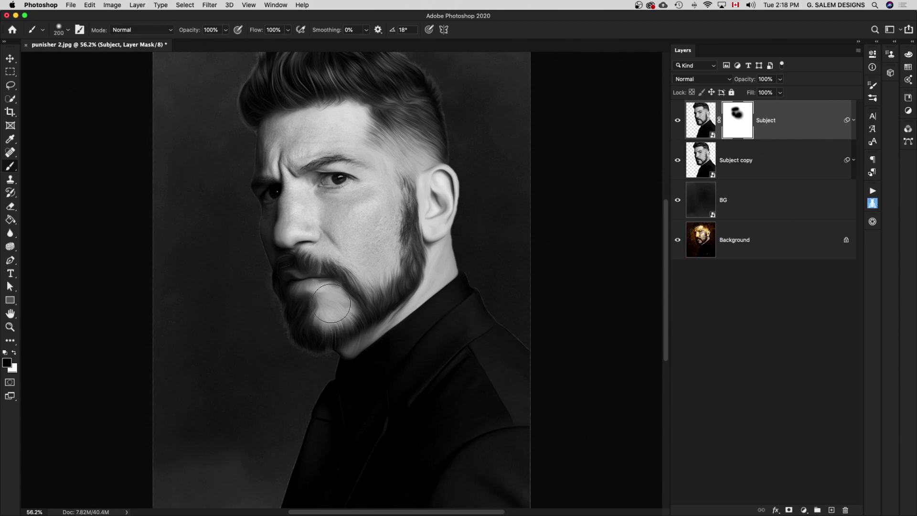
{"action": "mouse_move", "coordinate": [331, 303]}
{"action": "left_mouse_down"}
{"action": "mouse_move", "coordinate": [317, 287]}
{"action": "mouse_move", "coordinate": [288, 282]}
{"action": "left_mouse_up"}
{"action": "key", "text": "bracketleft"}
{"action": "key", "text": "bracketleft"}
{"action": "key", "text": "bracketleft"}
{"action": "key", "text": "bracketright"}
{"action": "key", "text": "bracketright"}
{"action": "key", "text": "bracketright"}
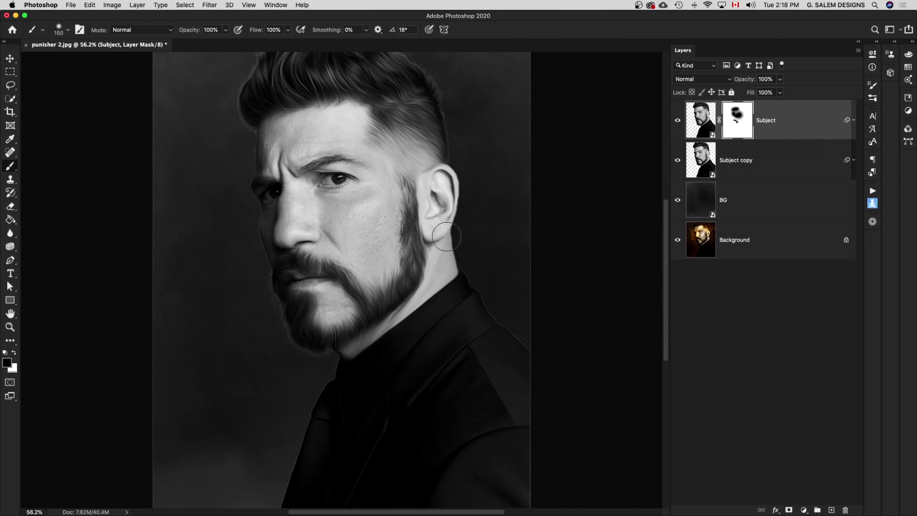
{"action": "left_click_drag", "start_coordinate": [447, 236], "coordinate": [404, 264]}
{"action": "left_click", "coordinate": [820, 127]}
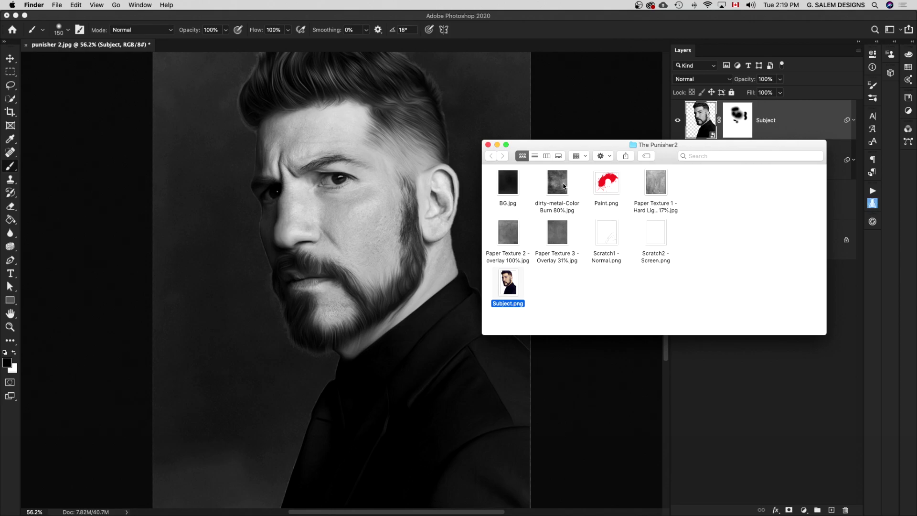
Step: Place the dirty-metal texture over the poster
{"action": "left_click", "coordinate": [563, 186]}
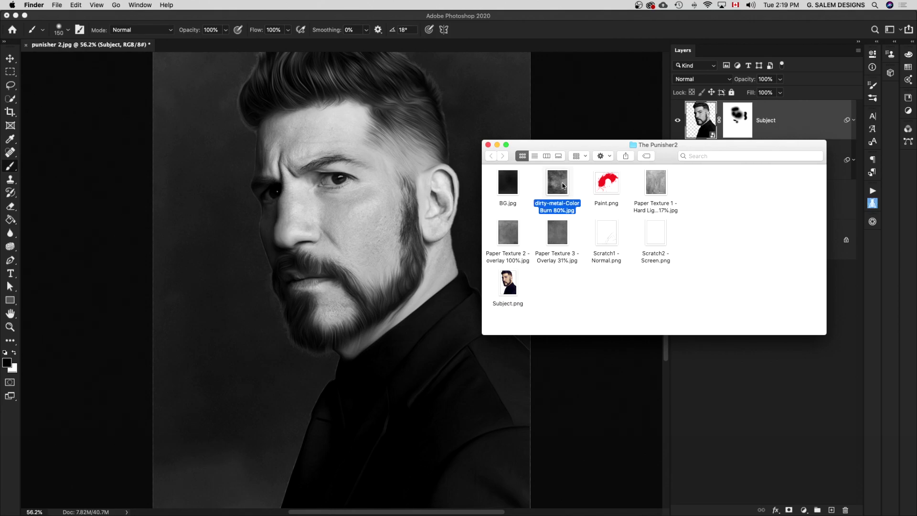
{"action": "left_click_drag", "start_coordinate": [560, 182], "coordinate": [334, 243]}
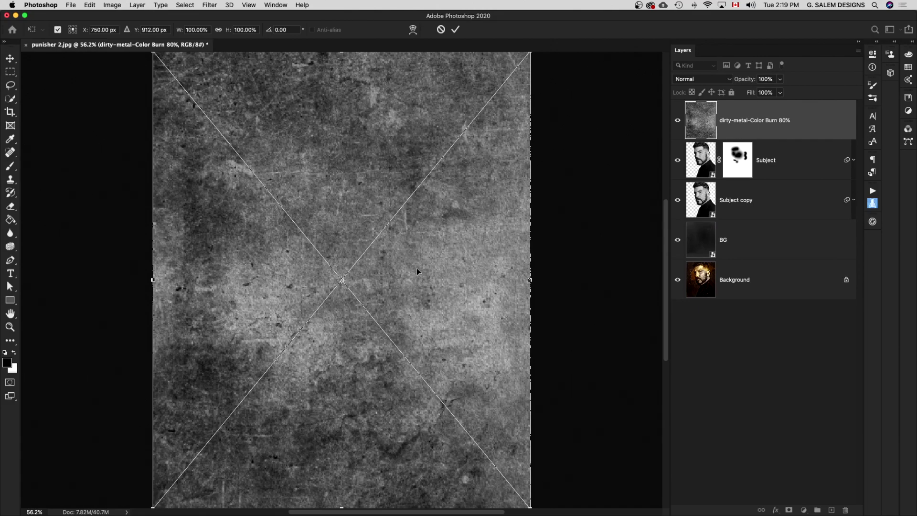
{"action": "key", "text": "Return"}
Step: Set the dirty-metal layer to Color Burn blending at 80% opacity
{"action": "left_click", "coordinate": [777, 362]}
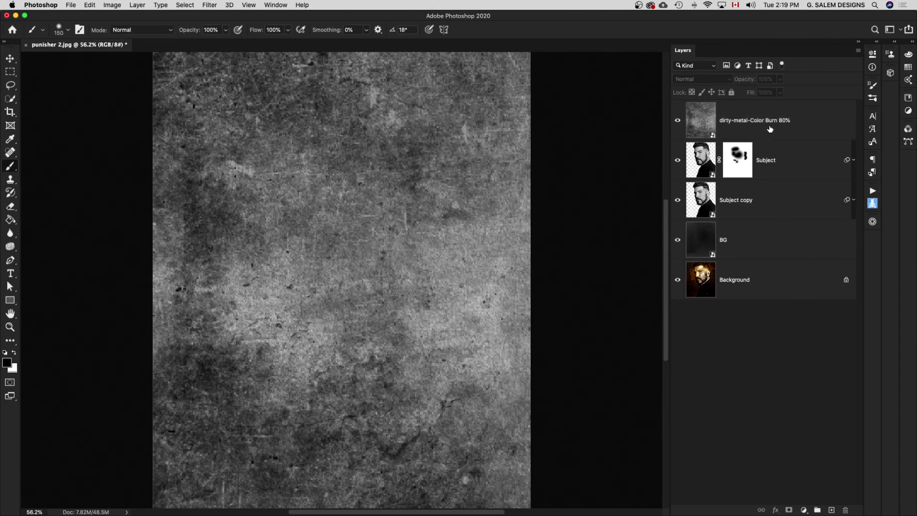
{"action": "left_click", "coordinate": [768, 128]}
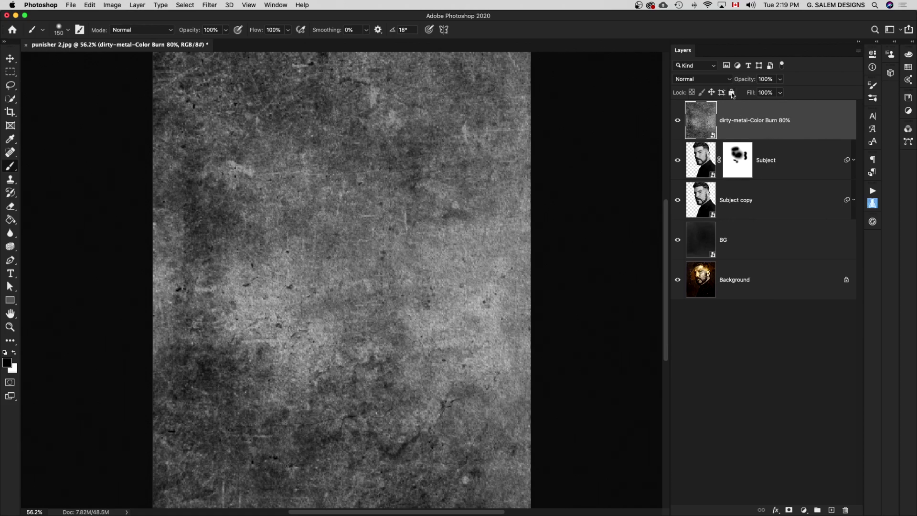
{"action": "left_click", "coordinate": [720, 79]}
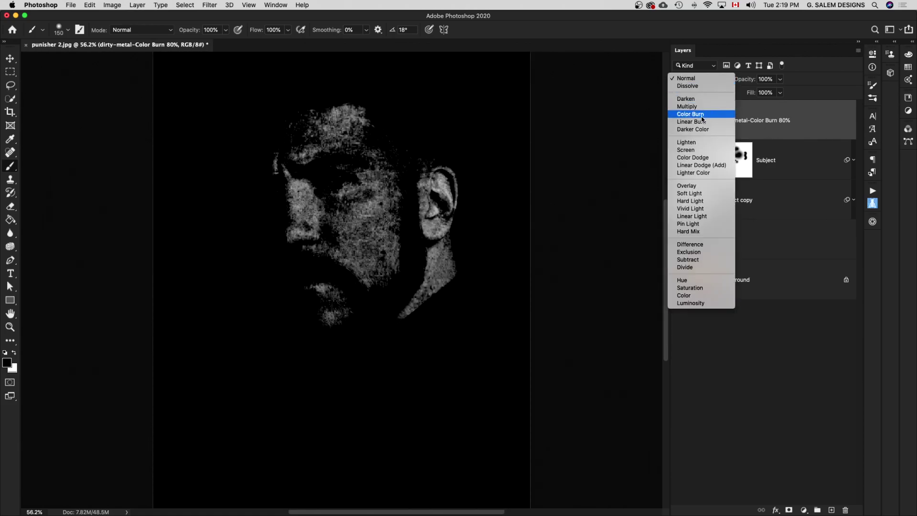
{"action": "left_click", "coordinate": [702, 115]}
{"action": "left_click", "coordinate": [766, 79]}
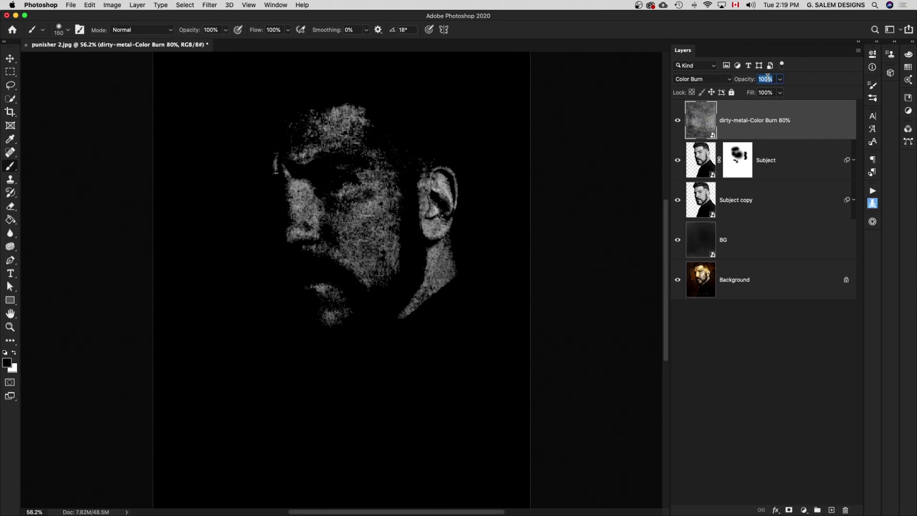
{"action": "type", "text": "80"}
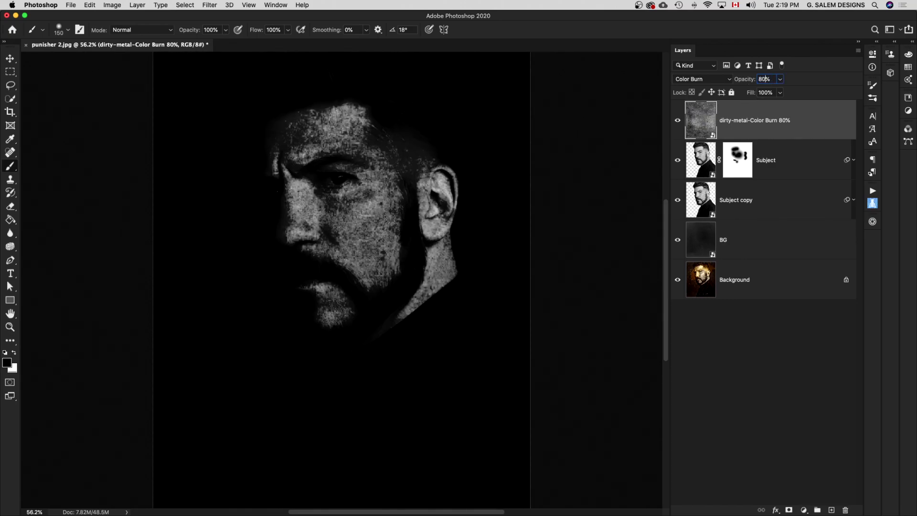
{"action": "key", "text": "Tab"}
Step: Hide the metal texture with a black mask and ready a low-flow white brush
{"action": "left_click", "coordinate": [788, 510], "text": "alt"}
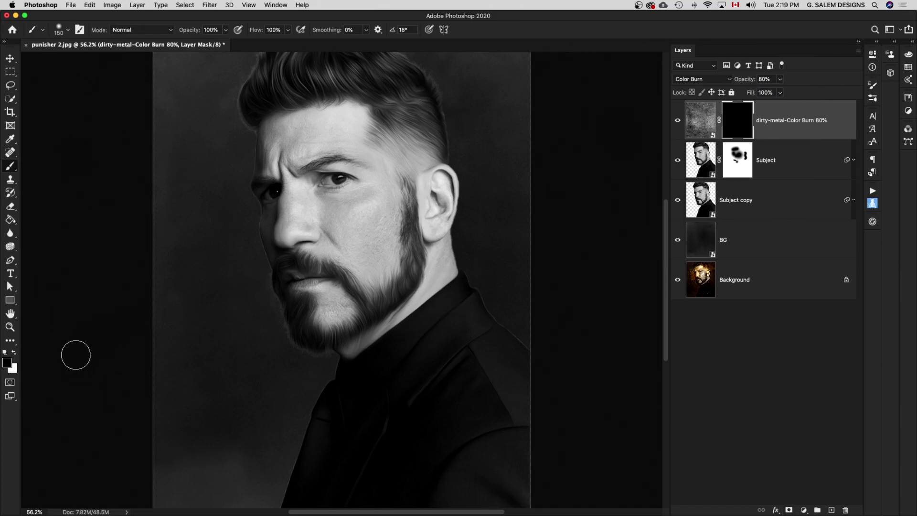
{"action": "left_click", "coordinate": [14, 353]}
{"action": "left_click_drag", "start_coordinate": [261, 30], "coordinate": [229, 33]}
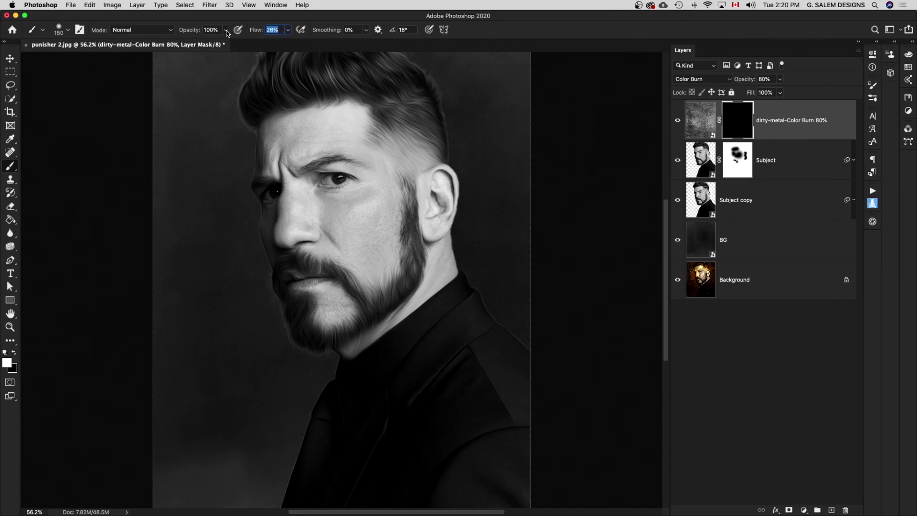
{"action": "key", "text": "super+2"}
{"action": "key", "text": "x"}
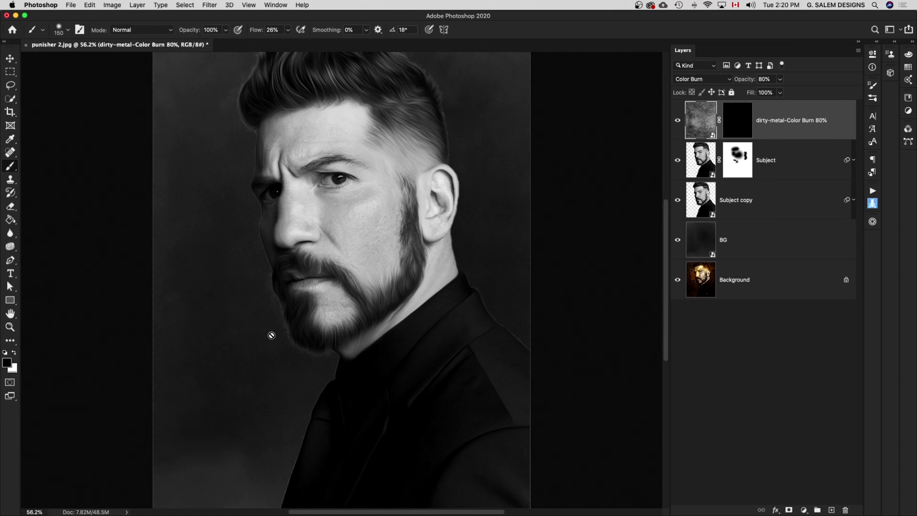
{"action": "left_click", "coordinate": [737, 130]}
{"action": "key", "text": "x"}
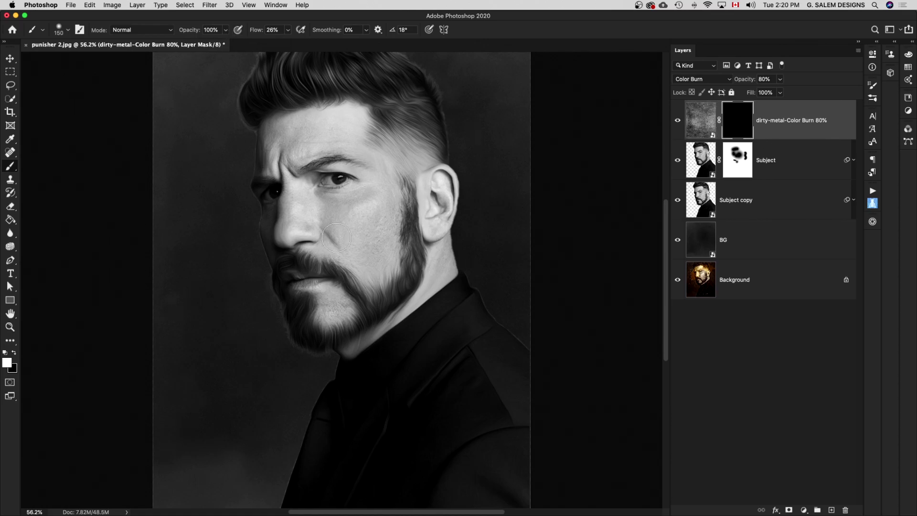
{"action": "key", "text": "bracketright"}
{"action": "key", "text": "bracketright"}
{"action": "key", "text": "bracketright"}
{"action": "key", "text": "bracketright"}
{"action": "key", "text": "bracketright"}
{"action": "key", "text": "bracketright"}
{"action": "key", "text": "bracketright"}
Step: Paint metal grit onto the cheek, brow and jaw, then lower opacity to 74%
{"action": "left_click_drag", "start_coordinate": [359, 221], "coordinate": [351, 224]}
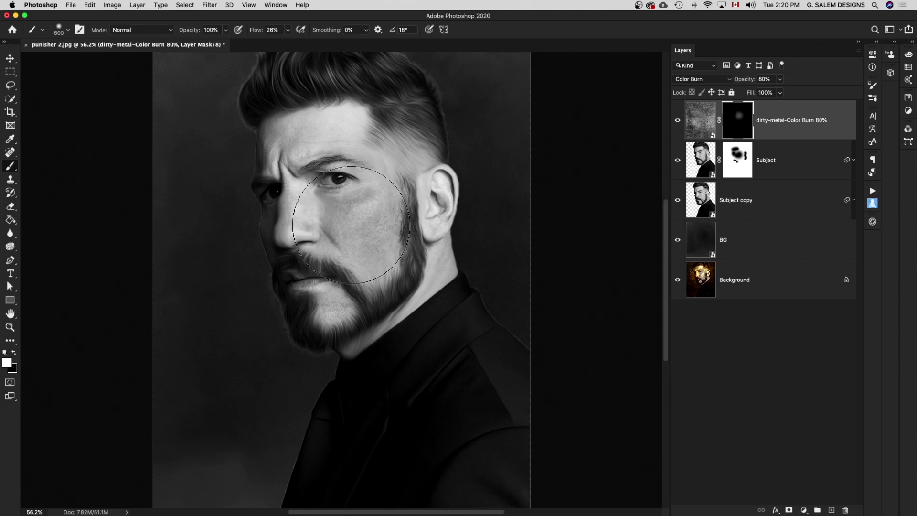
{"action": "key", "text": "cmd+z"}
{"action": "key", "text": "bracketleft"}
{"action": "key", "text": "bracketleft"}
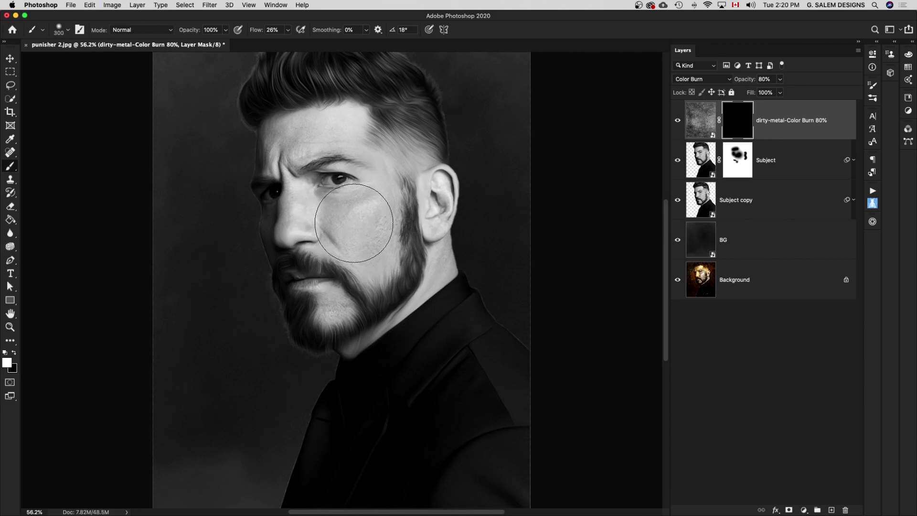
{"action": "key", "text": "bracketleft"}
{"action": "mouse_move", "coordinate": [378, 205]}
{"action": "left_mouse_down"}
{"action": "mouse_move", "coordinate": [339, 217]}
{"action": "mouse_move", "coordinate": [286, 201]}
{"action": "left_mouse_up"}
{"action": "left_click_drag", "start_coordinate": [290, 154], "coordinate": [353, 125]}
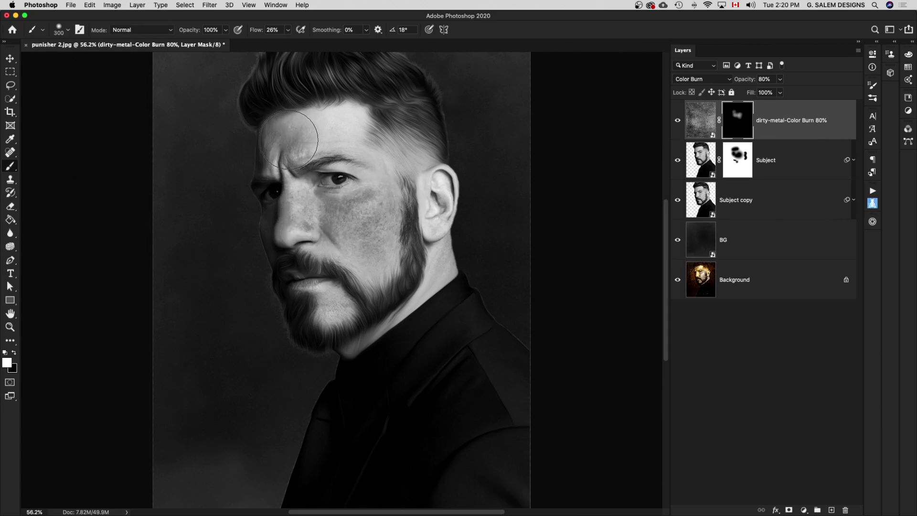
{"action": "left_click_drag", "start_coordinate": [431, 259], "coordinate": [310, 245]}
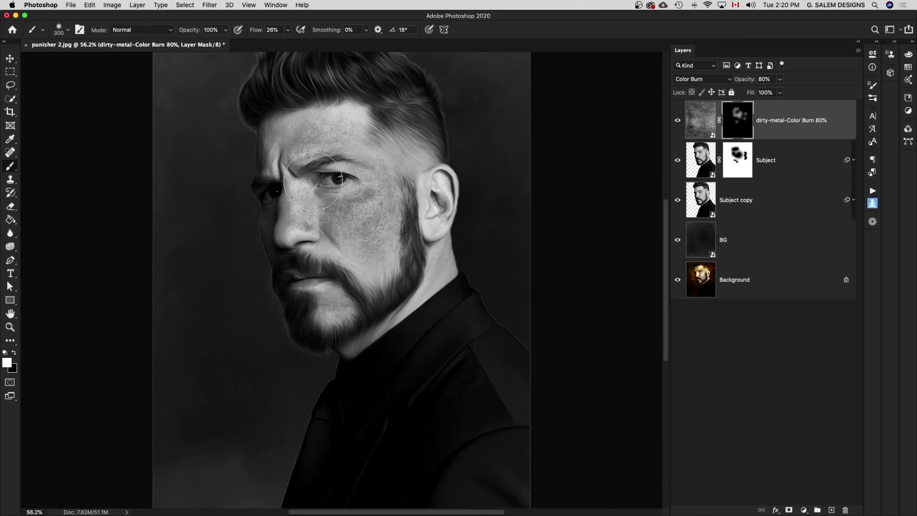
{"action": "left_click_drag", "start_coordinate": [333, 217], "coordinate": [362, 218]}
{"action": "left_click_drag", "start_coordinate": [751, 80], "coordinate": [748, 82]}
Step: Split the texture's Blend If Underlying Layer highlight slider at 132/255
{"action": "double_click", "coordinate": [814, 135]}
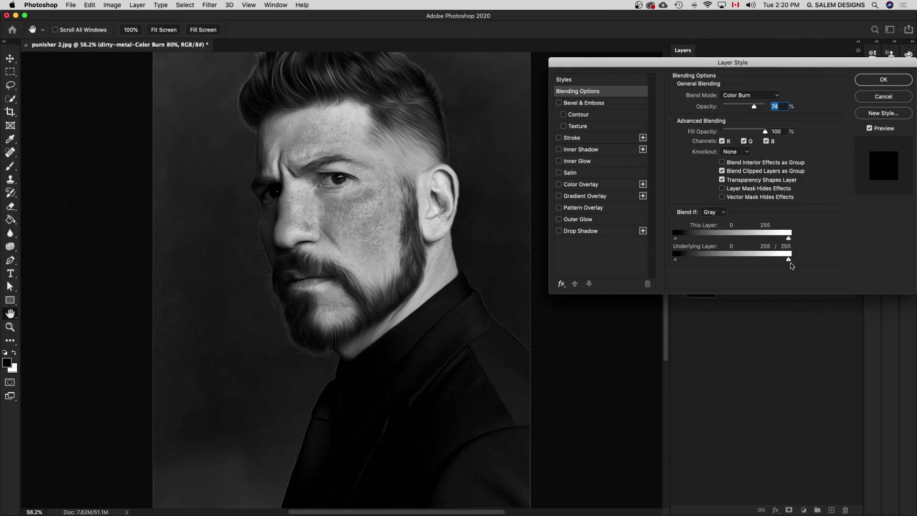
{"action": "key", "text": "alt"}
{"action": "left_click_drag", "start_coordinate": [787, 262], "coordinate": [733, 262]}
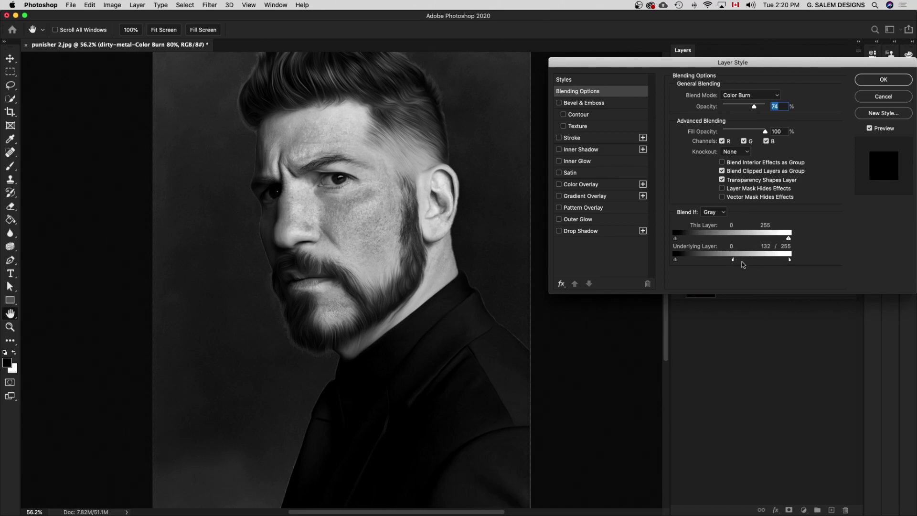
{"action": "left_click", "coordinate": [884, 80]}
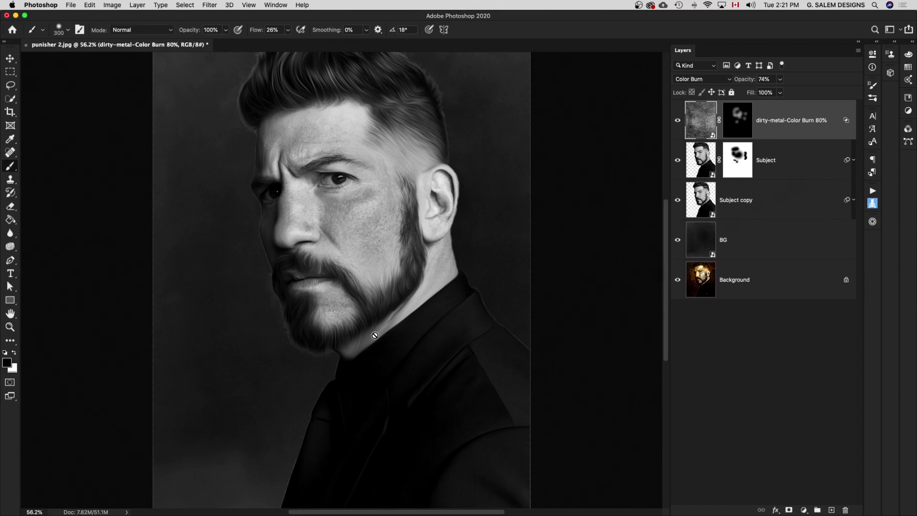
Step: Hide Background and merge BG through the metal texture into one smart object
{"action": "left_click", "coordinate": [677, 280]}
{"action": "left_click", "coordinate": [771, 225]}
{"action": "left_click", "coordinate": [774, 127], "text": "shift"}
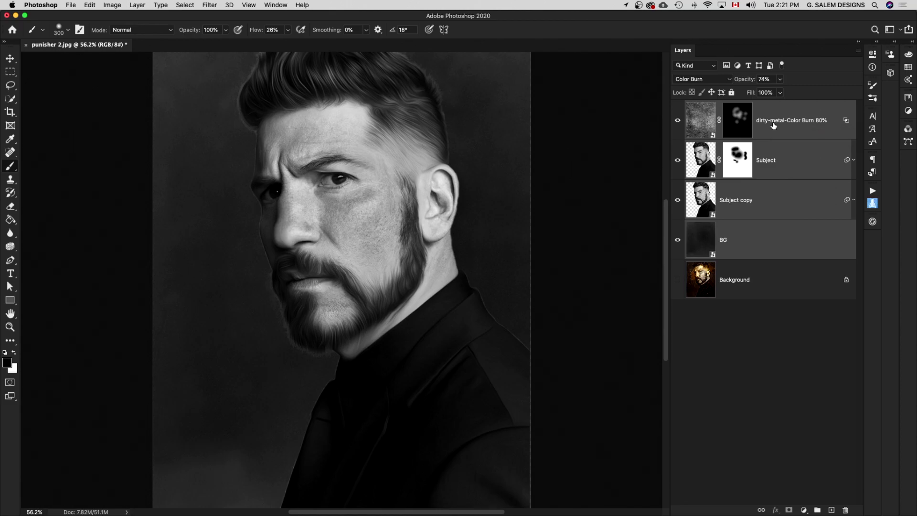
{"action": "right_click", "coordinate": [770, 136]}
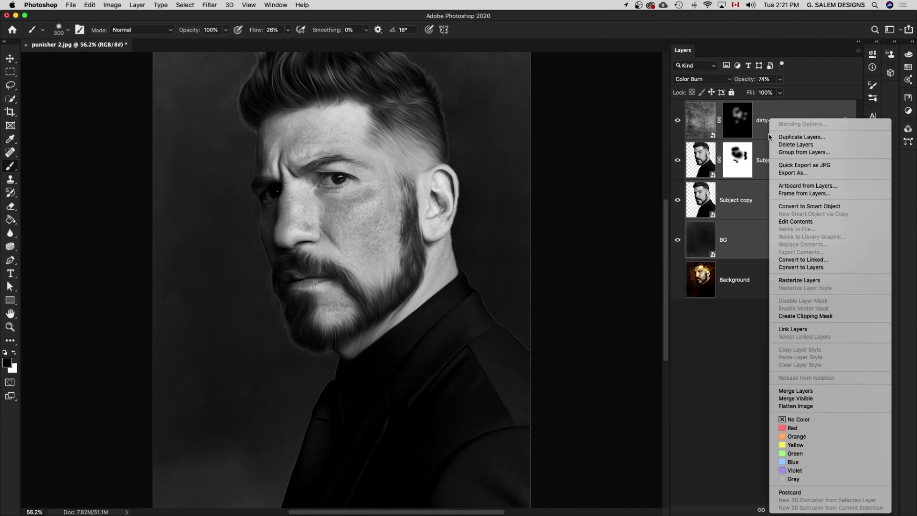
{"action": "left_click", "coordinate": [801, 206]}
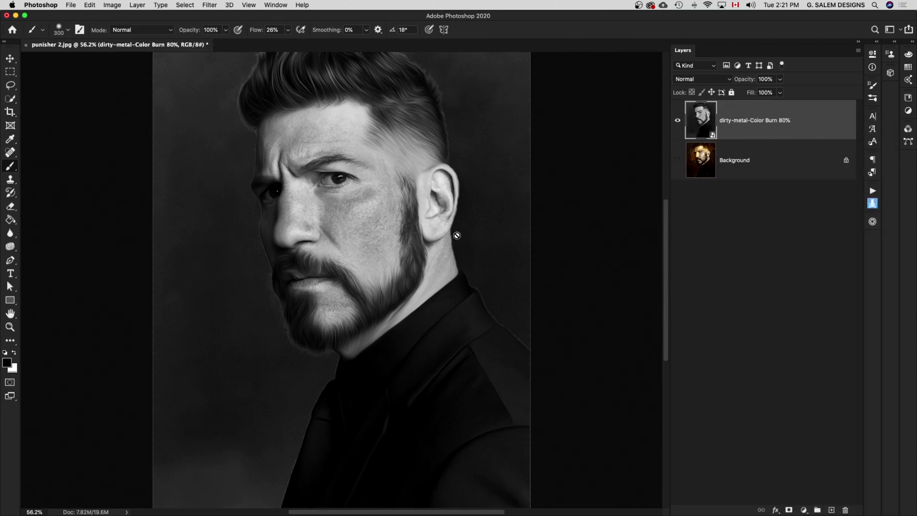
Step: Place Paint.png as a slightly shrunken red splash over the hair and upper face
{"action": "left_click", "coordinate": [716, 239]}
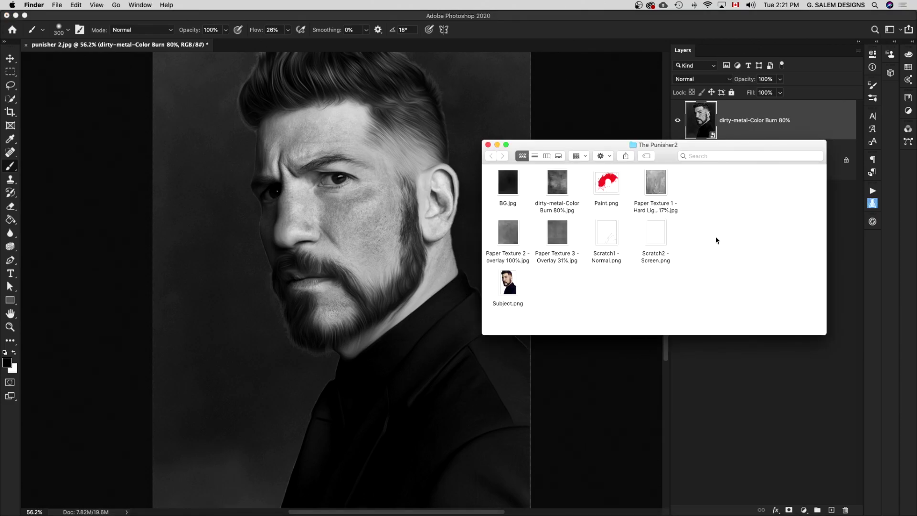
{"action": "left_click", "coordinate": [607, 185]}
{"action": "left_click_drag", "start_coordinate": [607, 185], "coordinate": [354, 228]}
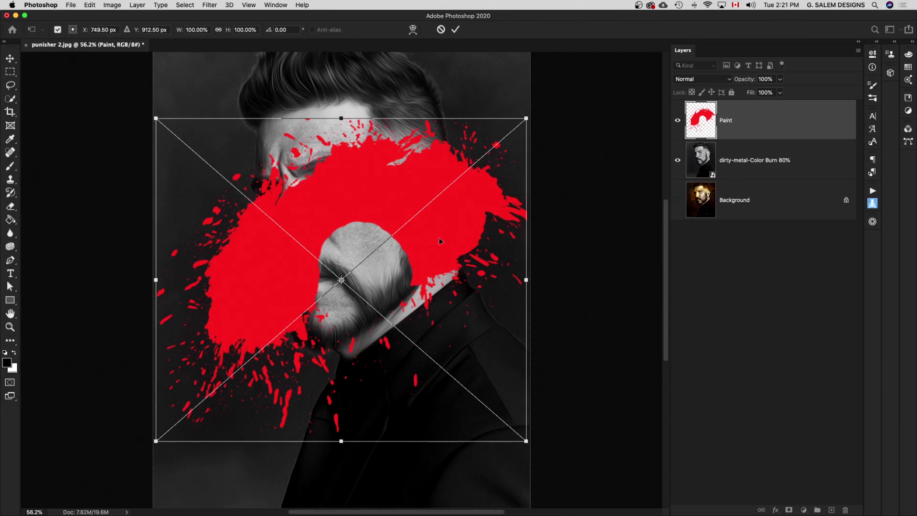
{"action": "left_click_drag", "start_coordinate": [446, 236], "coordinate": [442, 176]}
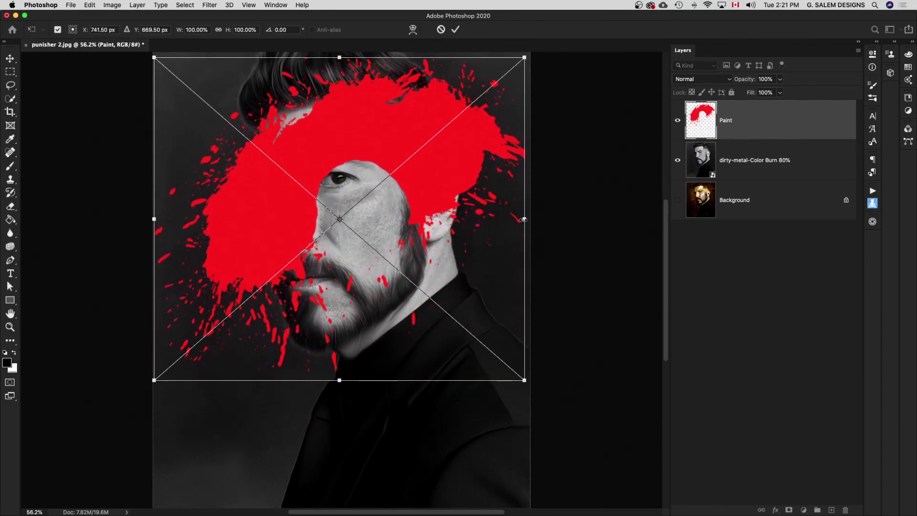
{"action": "left_click_drag", "start_coordinate": [524, 219], "coordinate": [531, 219]}
{"action": "left_click_drag", "start_coordinate": [444, 199], "coordinate": [445, 201]}
{"action": "left_click_drag", "start_coordinate": [532, 60], "coordinate": [522, 66]}
{"action": "left_click_drag", "start_coordinate": [522, 219], "coordinate": [476, 225]}
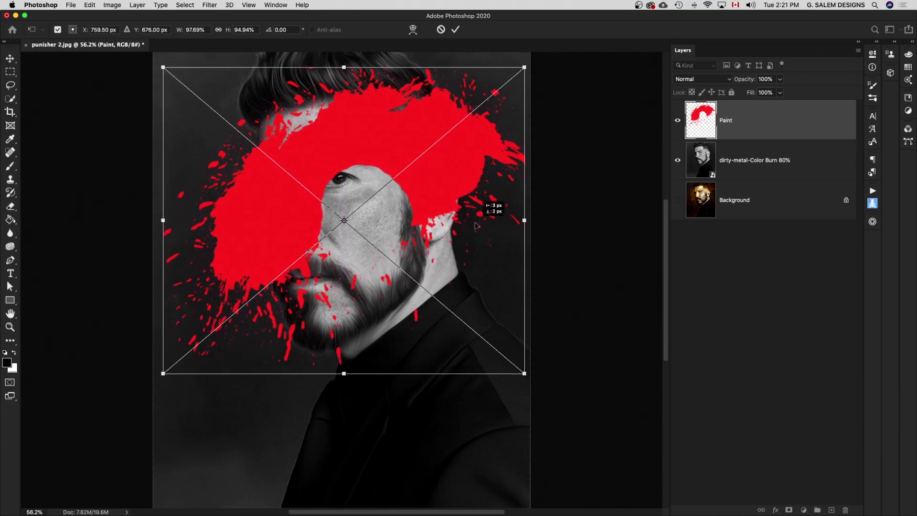
{"action": "key", "text": "Return"}
{"action": "key", "text": "b"}
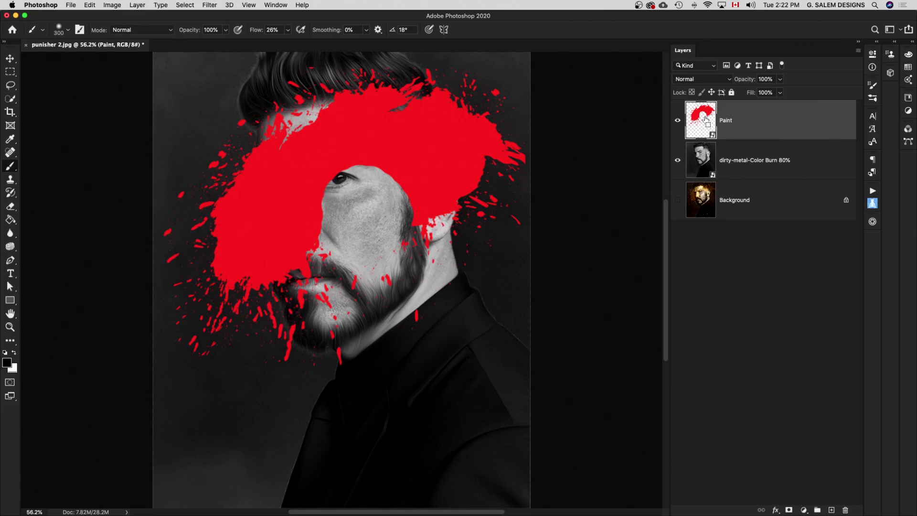
Step: Copy the splash-shaped area of the portrait into Layer 1 and Layer 1 copy, then delete Paint
{"action": "left_click", "coordinate": [706, 120], "text": "super"}
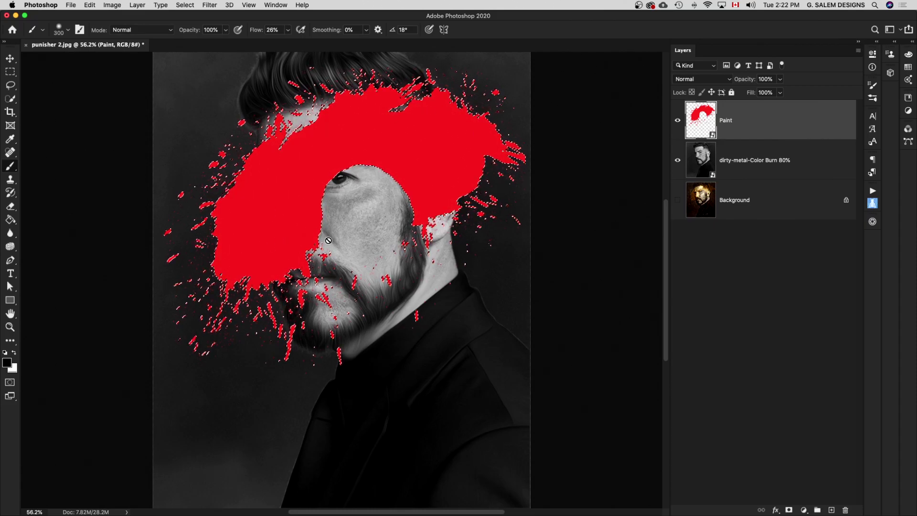
{"action": "left_click", "coordinate": [677, 121]}
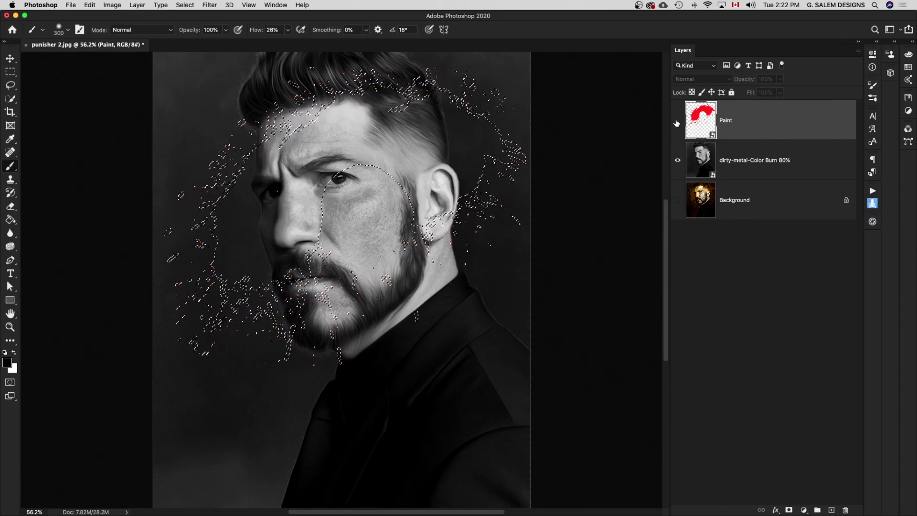
{"action": "left_click", "coordinate": [787, 165]}
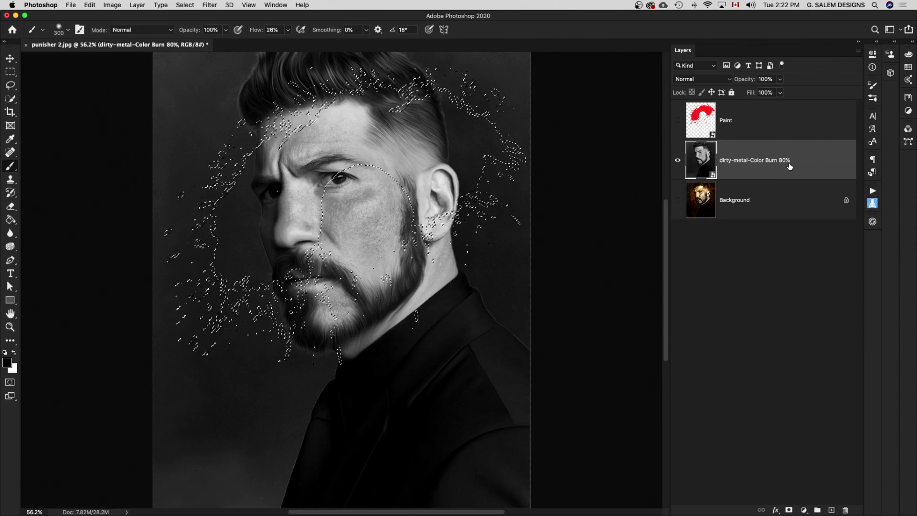
{"action": "key", "text": "ctrl+j"}
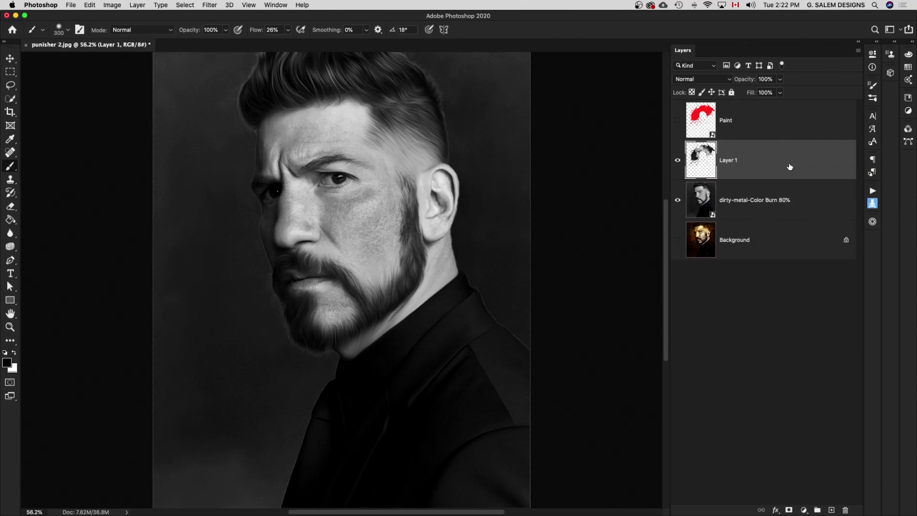
{"action": "key", "text": "ctrl+j"}
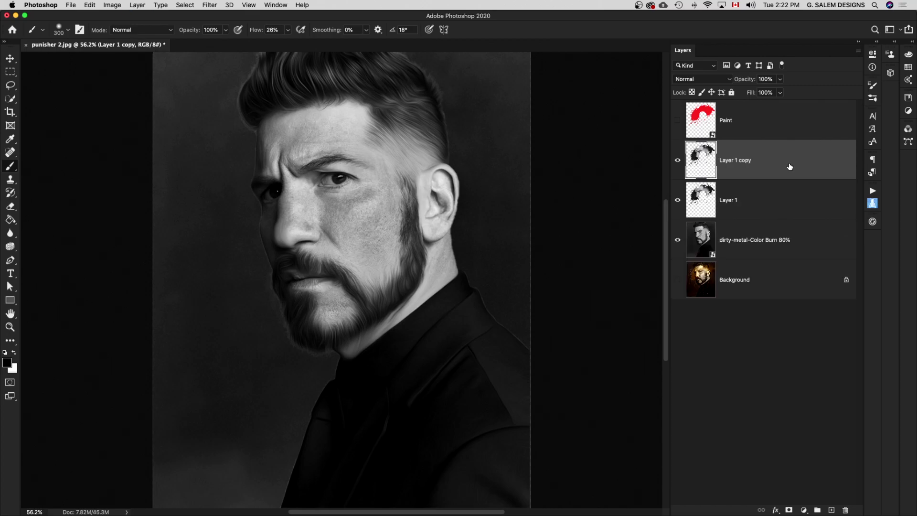
{"action": "left_click", "coordinate": [757, 120]}
{"action": "key", "text": "Delete"}
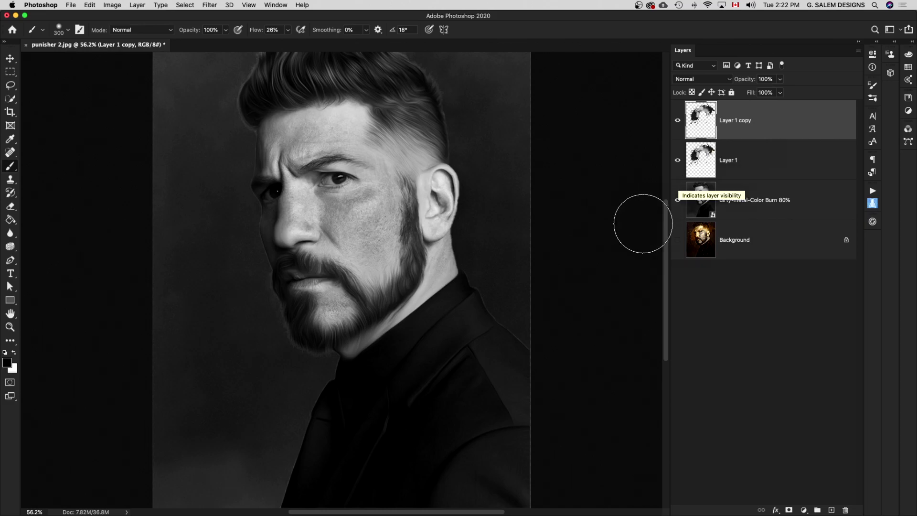
{"action": "left_click", "coordinate": [775, 171]}
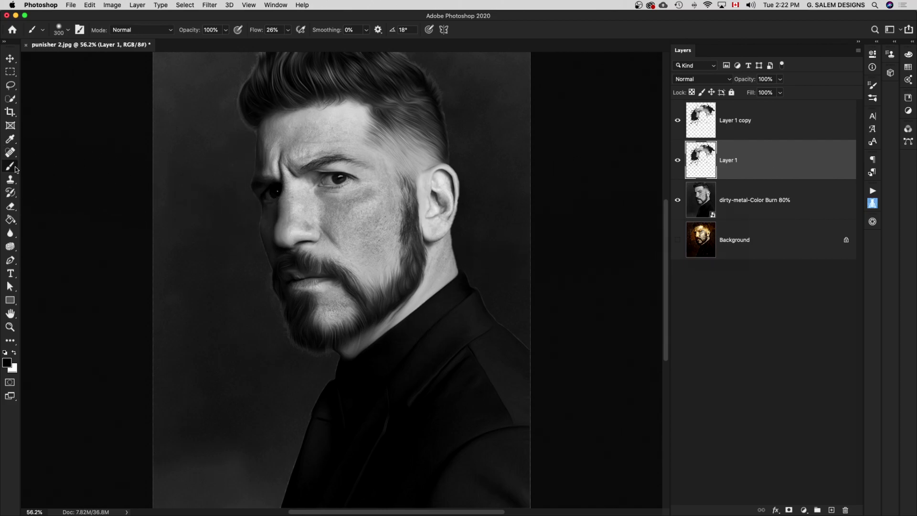
Step: Switch the brush preset to the Glide Sketch Pencil
{"action": "left_click", "coordinate": [68, 29]}
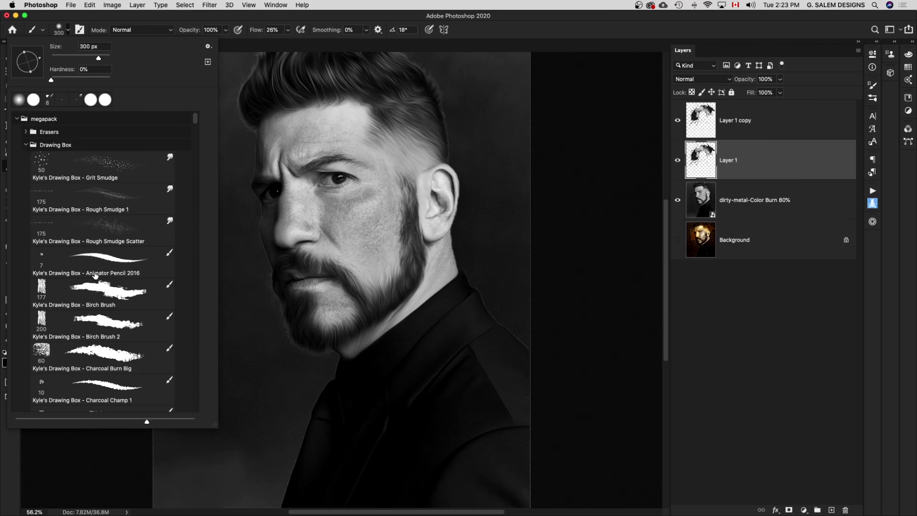
{"action": "scroll", "coordinate": [95, 275], "scroll_direction": "down", "scroll_amount": 3}
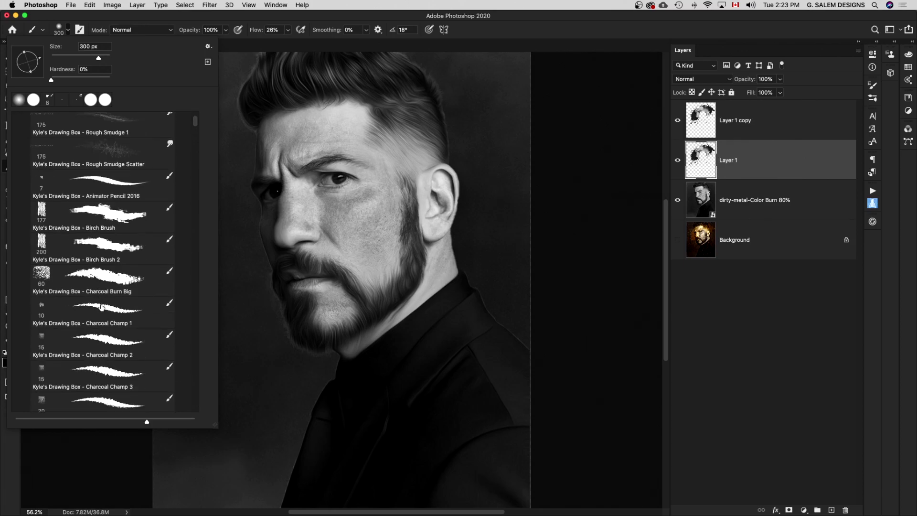
{"action": "scroll", "coordinate": [101, 308], "scroll_direction": "down", "scroll_amount": 4}
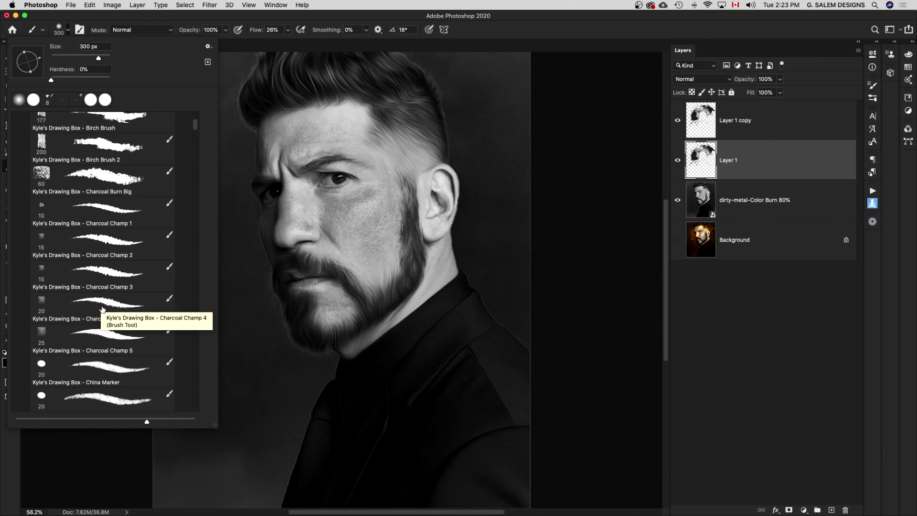
{"action": "scroll", "coordinate": [103, 305], "scroll_direction": "down", "scroll_amount": 4}
{"action": "scroll", "coordinate": [107, 305], "scroll_direction": "down", "scroll_amount": 2}
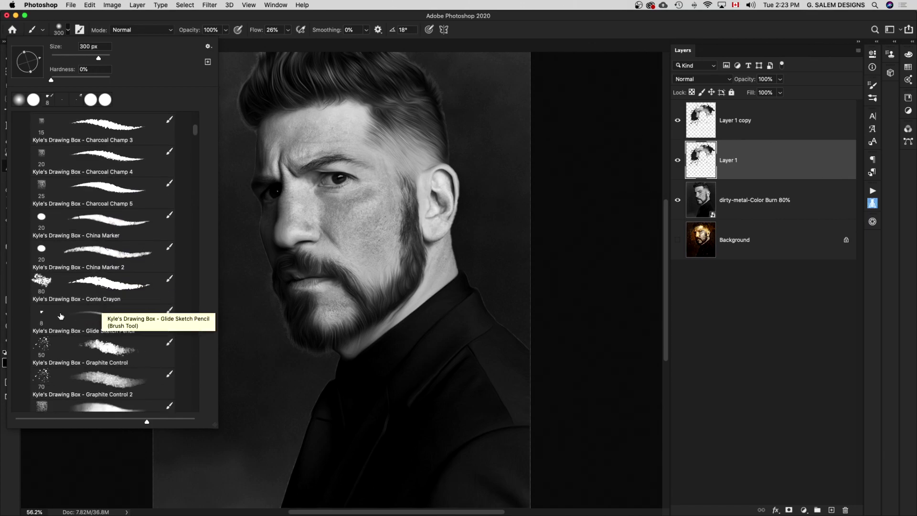
{"action": "scroll", "coordinate": [104, 329], "scroll_direction": "down", "scroll_amount": 2}
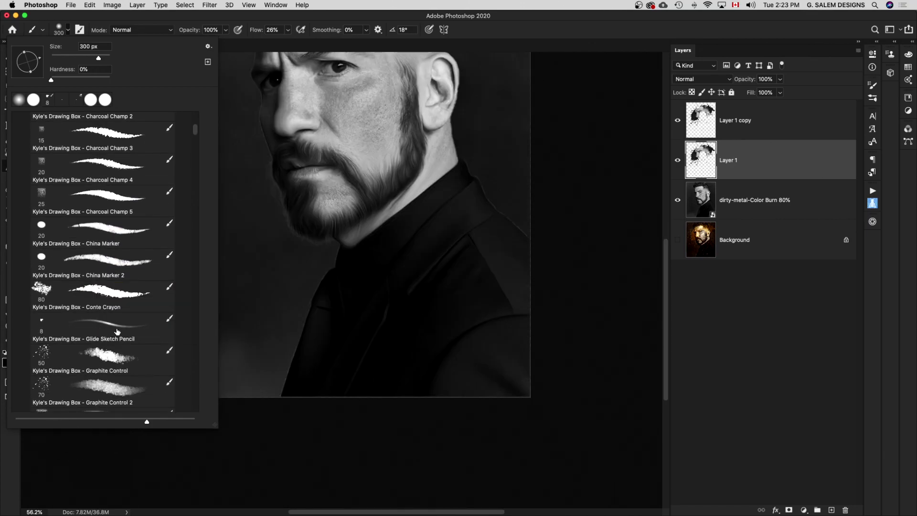
{"action": "left_click", "coordinate": [117, 331]}
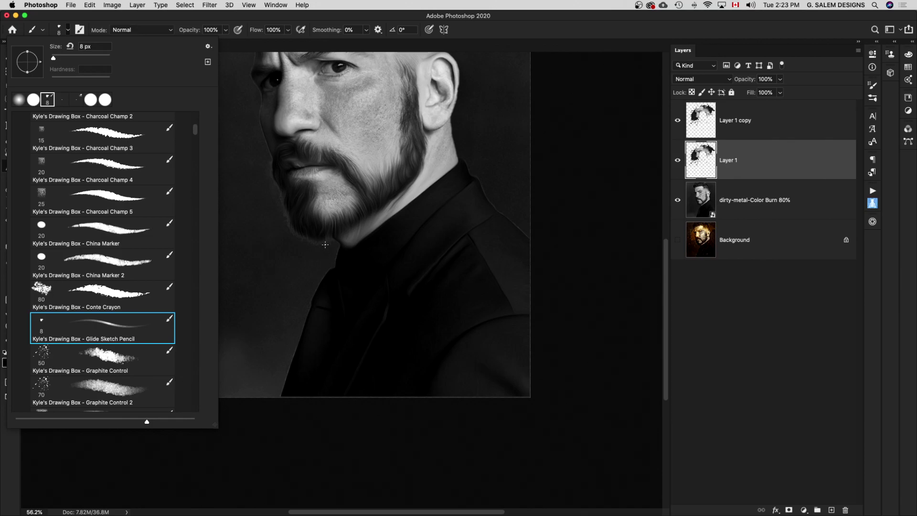
Step: On a new layer above dirty-metal, sketch light grey lines over the jacket, collar and background
{"action": "left_click", "coordinate": [797, 191]}
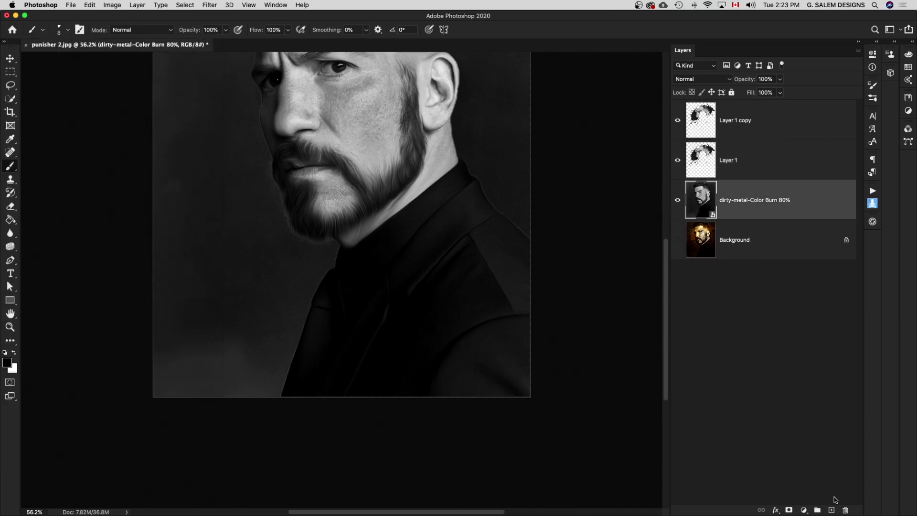
{"action": "left_click", "coordinate": [831, 509]}
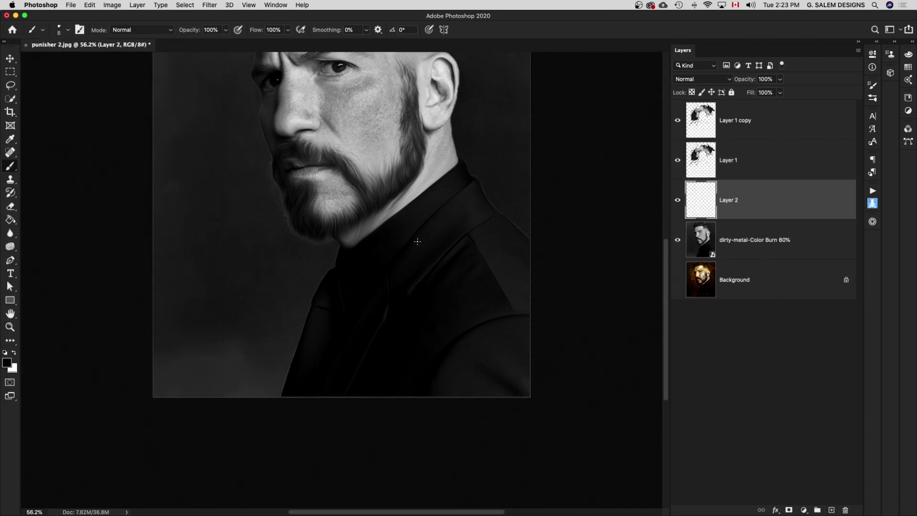
{"action": "left_click", "coordinate": [379, 144], "text": "alt"}
{"action": "left_click_drag", "start_coordinate": [471, 235], "coordinate": [503, 310]}
{"action": "mouse_move", "coordinate": [490, 215]}
{"action": "left_mouse_down"}
{"action": "mouse_move", "coordinate": [414, 272]}
{"action": "mouse_move", "coordinate": [377, 356]}
{"action": "left_mouse_up"}
{"action": "left_click_drag", "start_coordinate": [465, 186], "coordinate": [407, 262]}
{"action": "left_click_drag", "start_coordinate": [362, 302], "coordinate": [343, 342]}
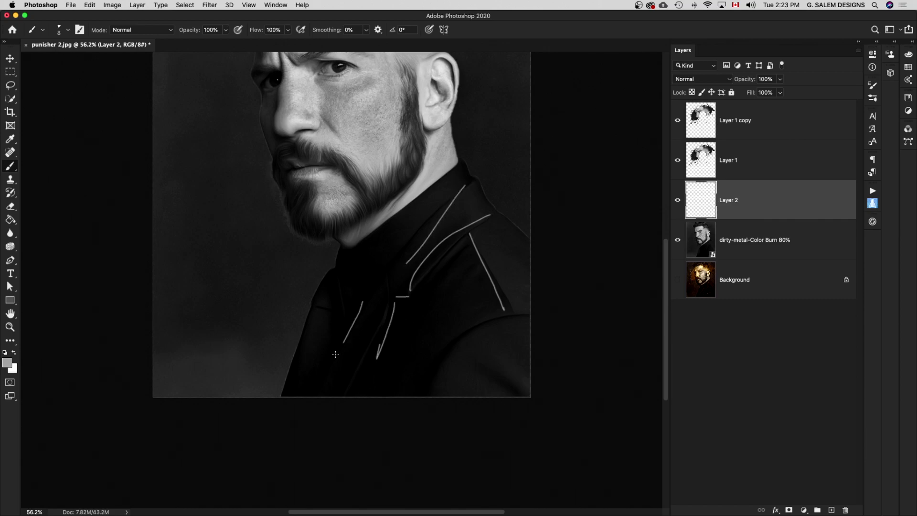
{"action": "left_click_drag", "start_coordinate": [466, 167], "coordinate": [515, 235]}
{"action": "left_click_drag", "start_coordinate": [203, 191], "coordinate": [211, 217]}
{"action": "left_click_drag", "start_coordinate": [207, 221], "coordinate": [223, 318]}
{"action": "left_click_drag", "start_coordinate": [188, 292], "coordinate": [206, 356]}
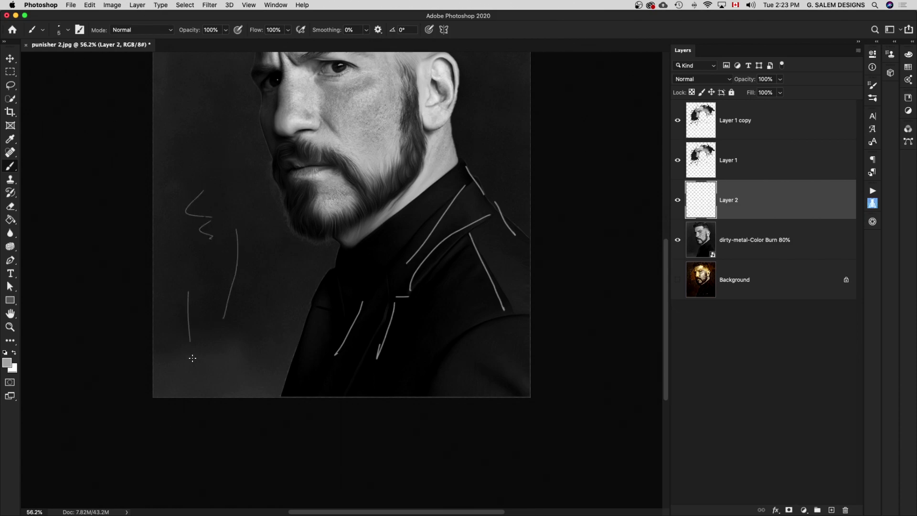
{"action": "left_click_drag", "start_coordinate": [275, 318], "coordinate": [282, 336]}
Step: Delete the sketch layer and bring up The Punisher2 project folder
{"action": "scroll", "coordinate": [297, 338], "scroll_direction": "up", "scroll_amount": 5}
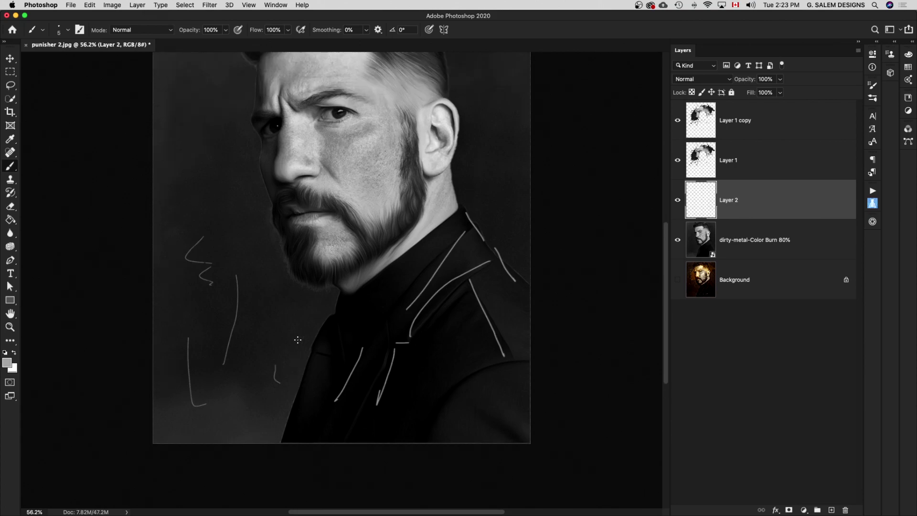
{"action": "scroll", "coordinate": [299, 336], "scroll_direction": "up", "scroll_amount": 5}
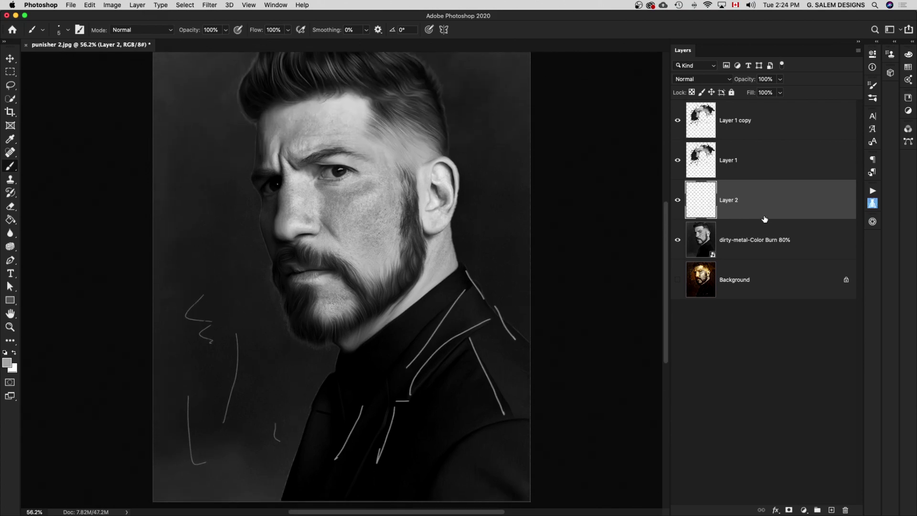
{"action": "key", "text": "Delete"}
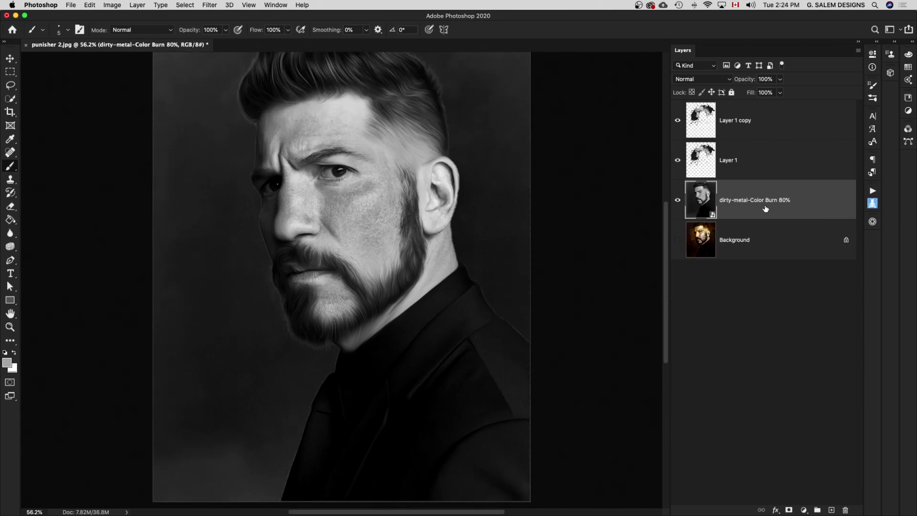
{"action": "key", "text": "super+Tab"}
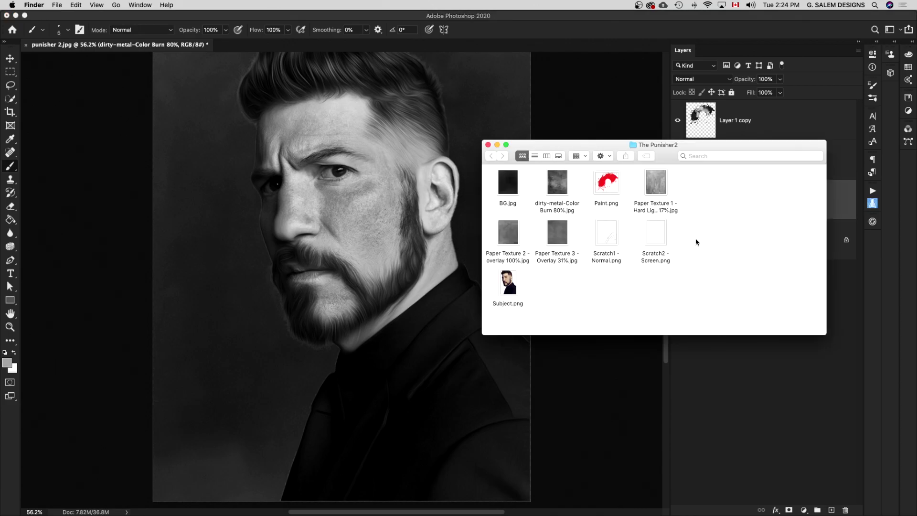
Step: Place Scratch1 - Normal.png onto the poster, shifted slightly right and down
{"action": "left_click_drag", "start_coordinate": [611, 235], "coordinate": [422, 319]}
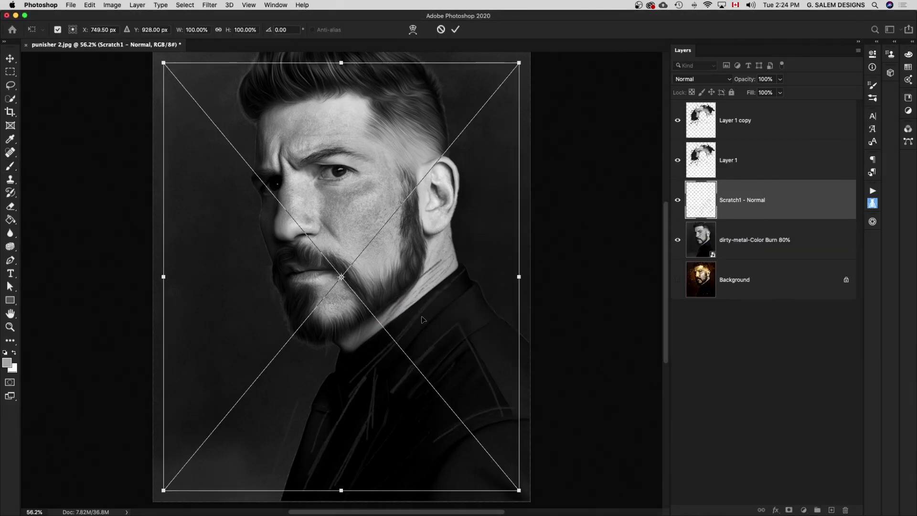
{"action": "left_click_drag", "start_coordinate": [472, 351], "coordinate": [482, 353]}
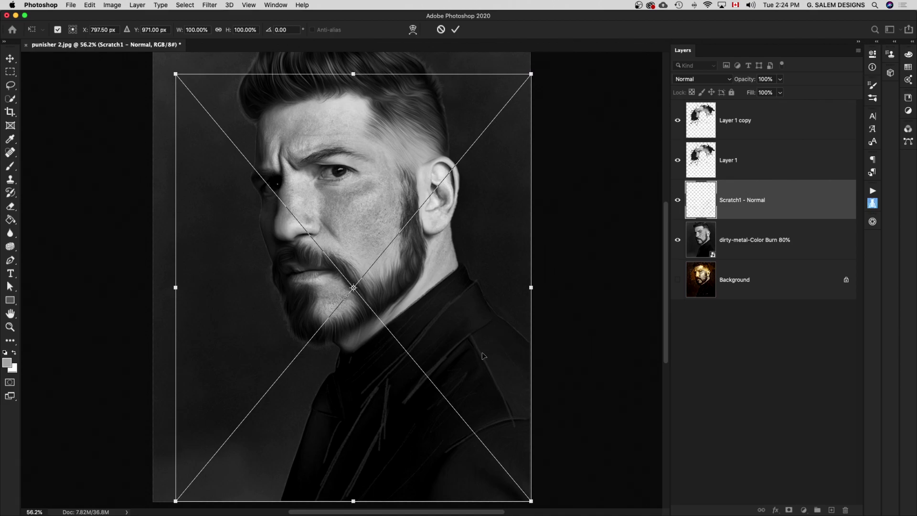
{"action": "key", "text": "Return"}
{"action": "key", "text": "b"}
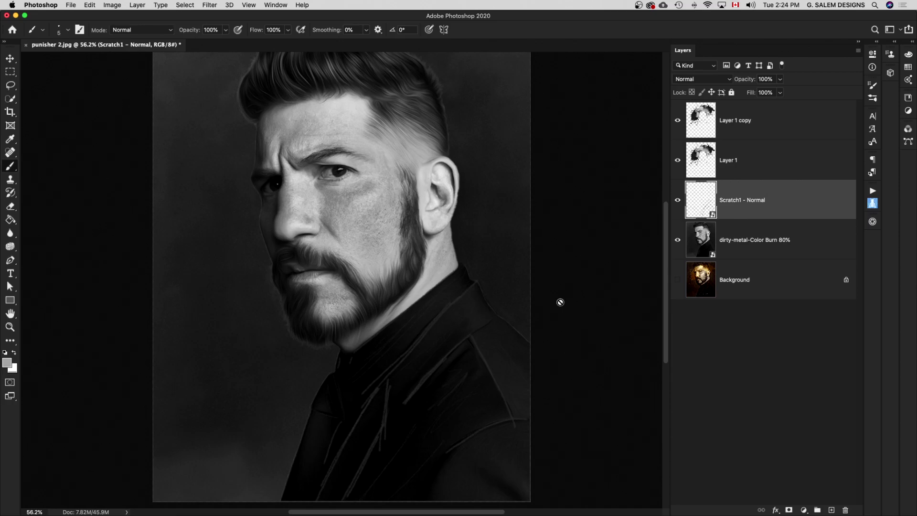
Step: Place Scratch2 - Screen.png onto the poster, nudged slightly up and left
{"action": "key", "text": "super+Tab"}
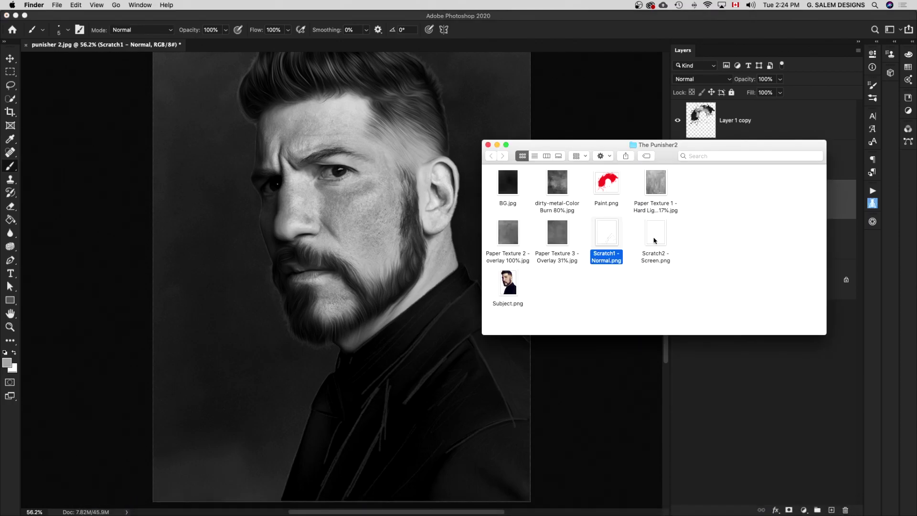
{"action": "left_click", "coordinate": [655, 239]}
{"action": "left_click_drag", "start_coordinate": [659, 237], "coordinate": [329, 223]}
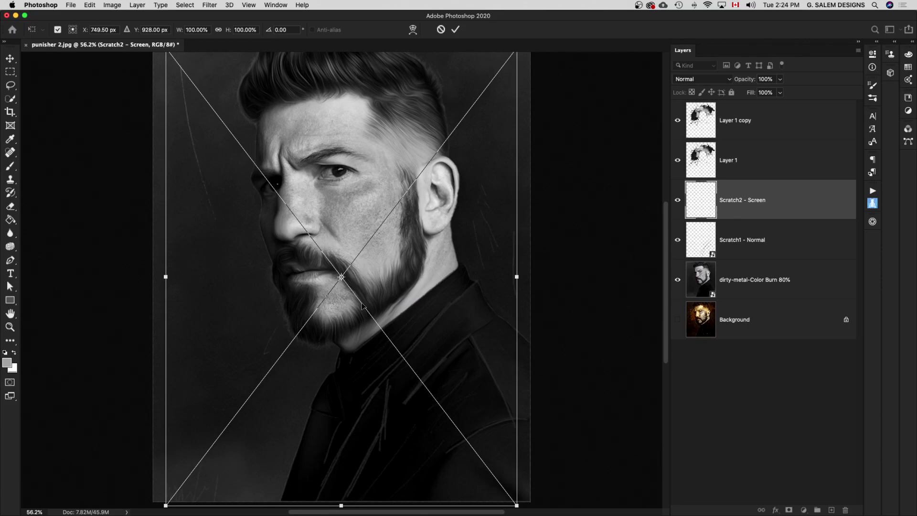
{"action": "scroll", "coordinate": [363, 305], "scroll_direction": "down", "scroll_amount": 3}
{"action": "left_click_drag", "start_coordinate": [391, 296], "coordinate": [392, 292]}
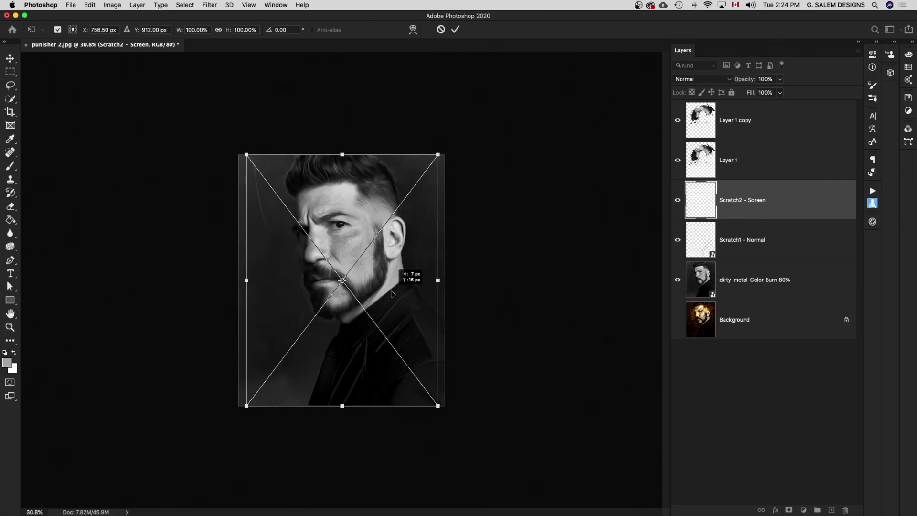
{"action": "key", "text": "Return"}
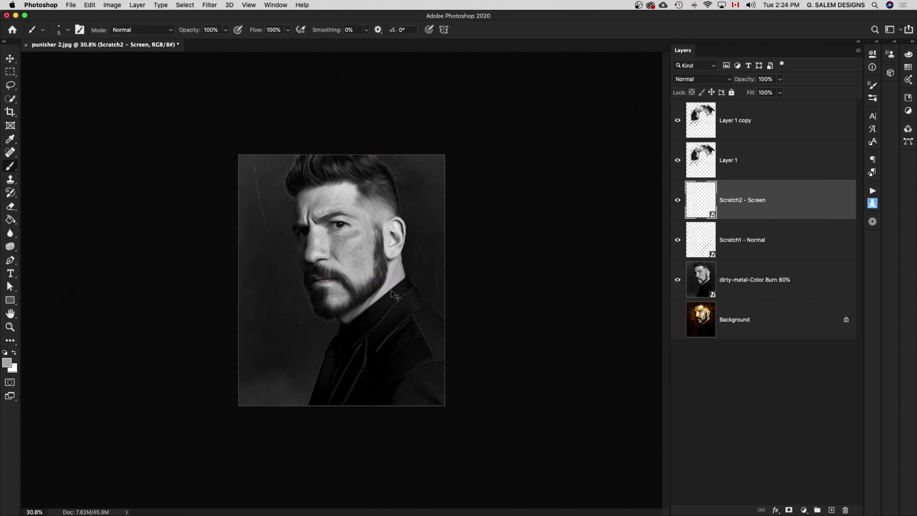
{"action": "scroll", "coordinate": [391, 291], "scroll_direction": "up", "scroll_amount": 3}
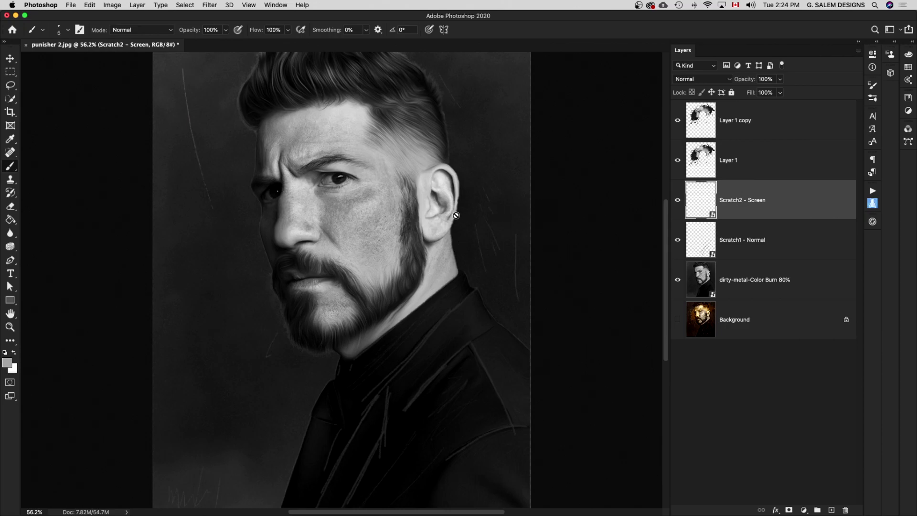
{"action": "scroll", "coordinate": [456, 215], "scroll_direction": "up", "scroll_amount": 2}
Step: Hide Layer 1 copy and convert Layer 1 into a smart object
{"action": "left_click", "coordinate": [765, 162]}
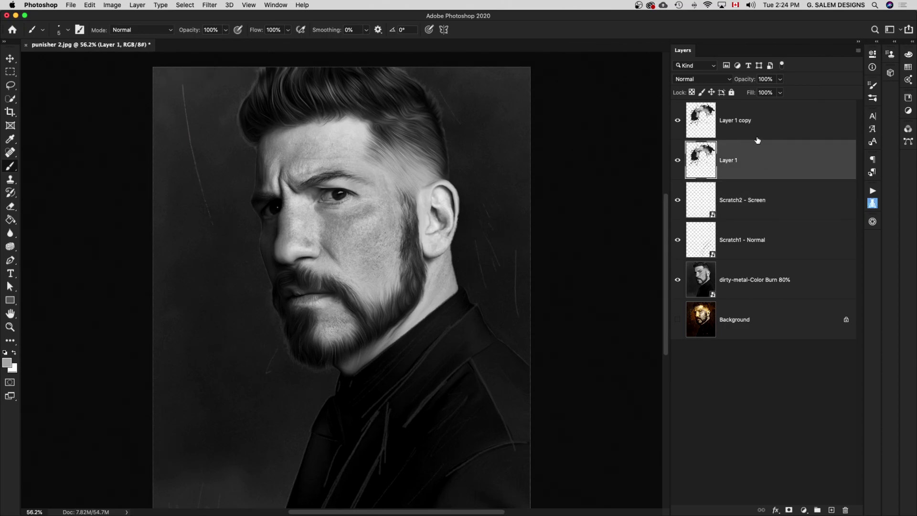
{"action": "left_click", "coordinate": [777, 129]}
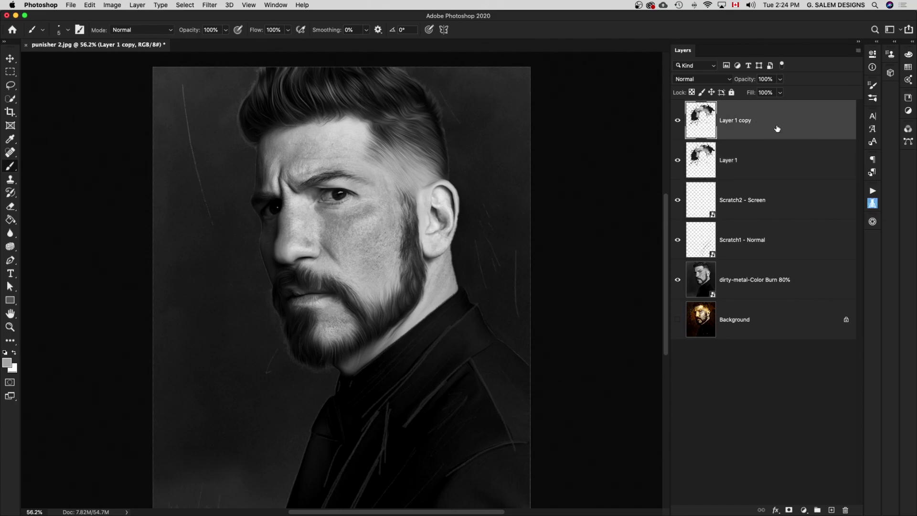
{"action": "left_click", "coordinate": [678, 121]}
{"action": "left_click", "coordinate": [786, 166]}
{"action": "right_click", "coordinate": [786, 166]}
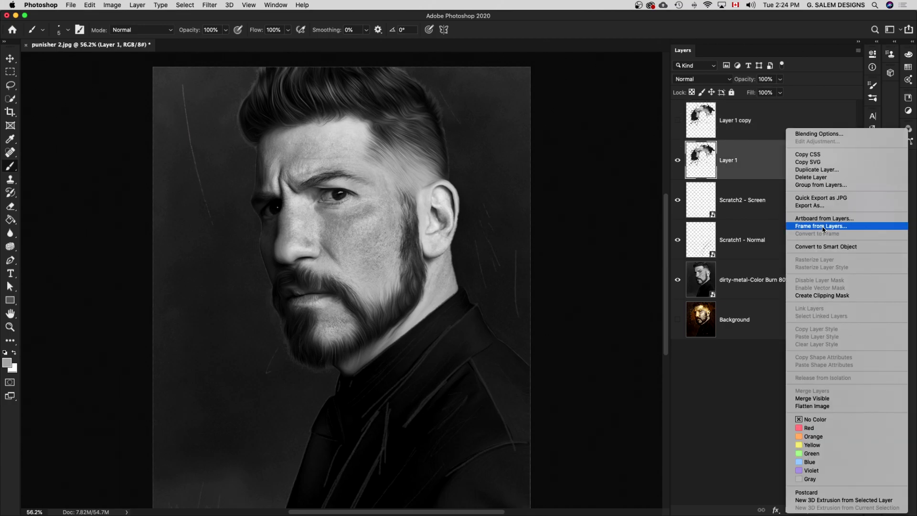
{"action": "left_click", "coordinate": [814, 248]}
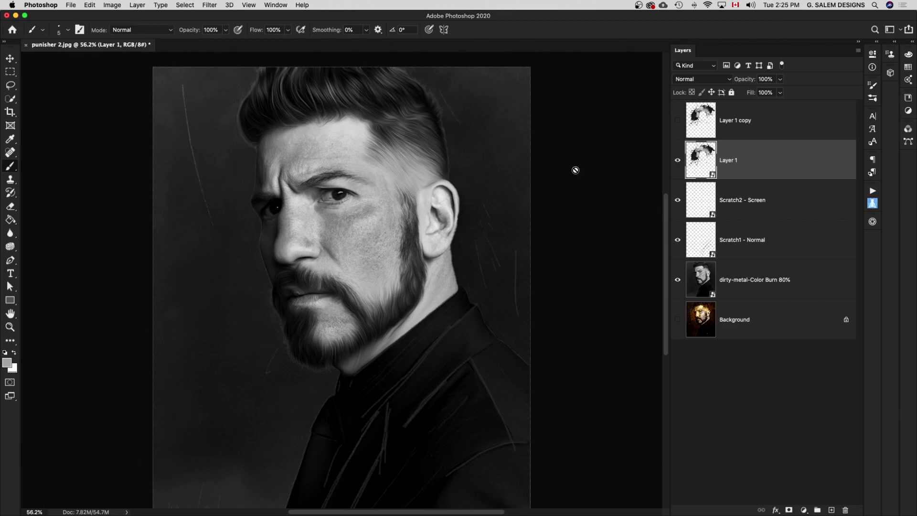
{"action": "left_click", "coordinate": [111, 6]}
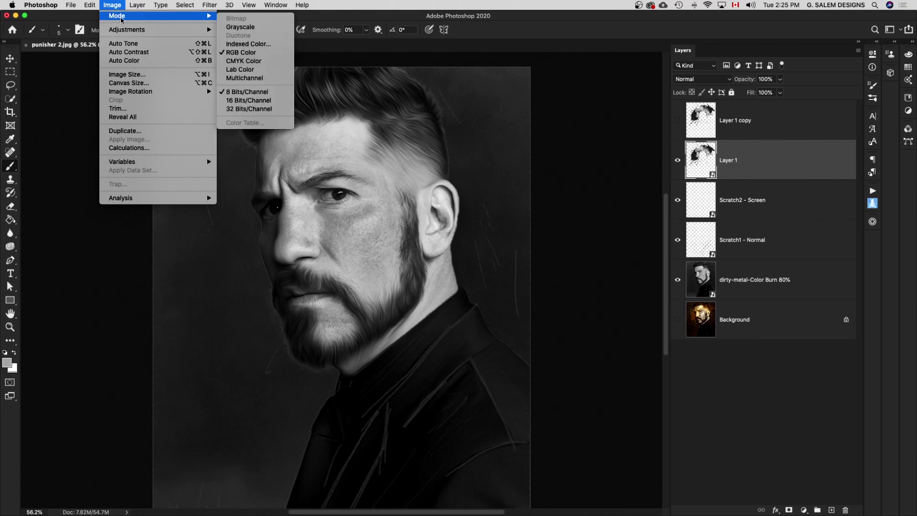
{"action": "mouse_move", "coordinate": [127, 29]}
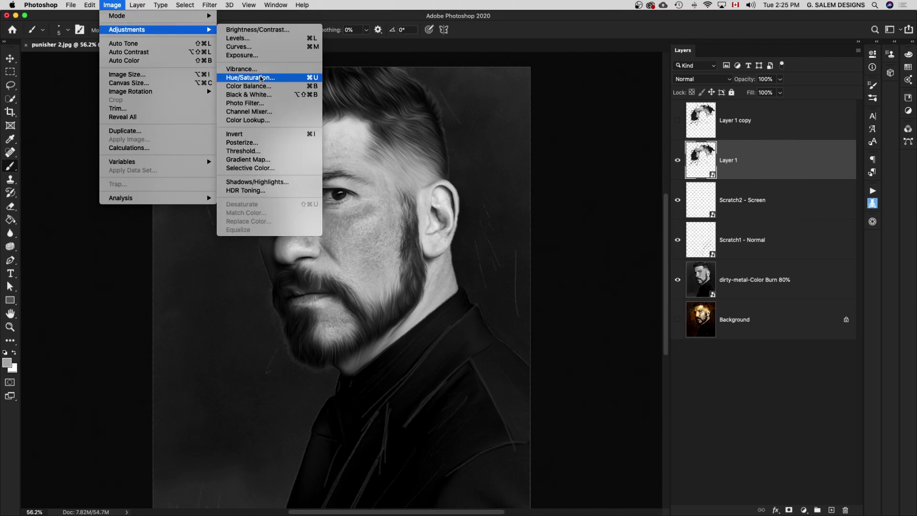
Step: Colorize Layer 1's splash with Hue/Saturation: hue 36, saturation 100, lightness +19
{"action": "left_click", "coordinate": [261, 78]}
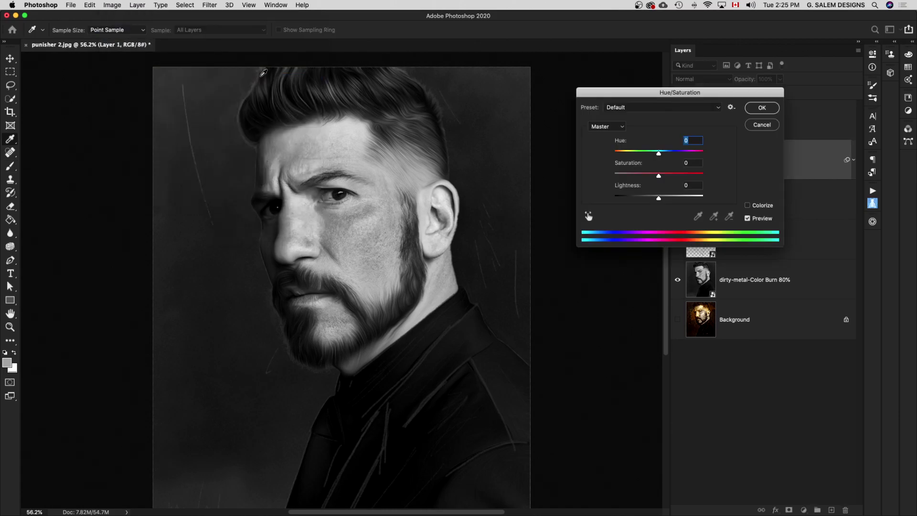
{"action": "left_click", "coordinate": [747, 207]}
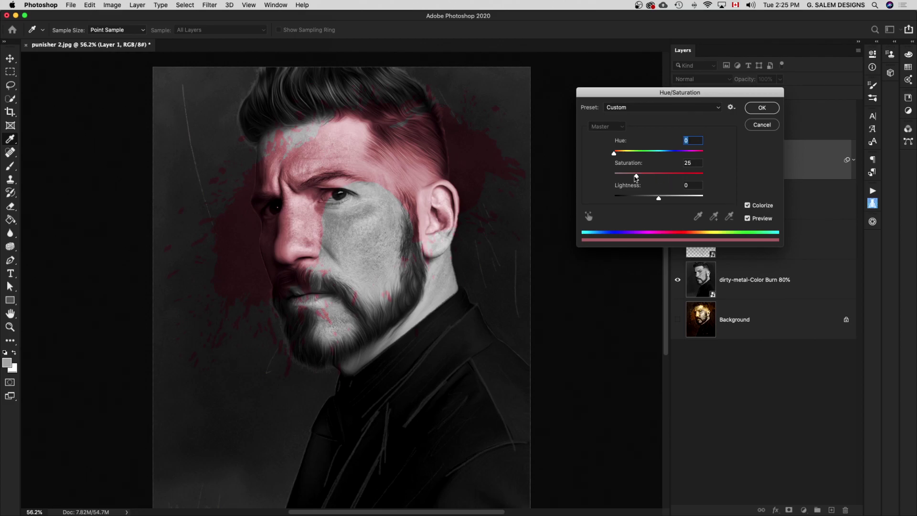
{"action": "left_click_drag", "start_coordinate": [636, 175], "coordinate": [732, 178]}
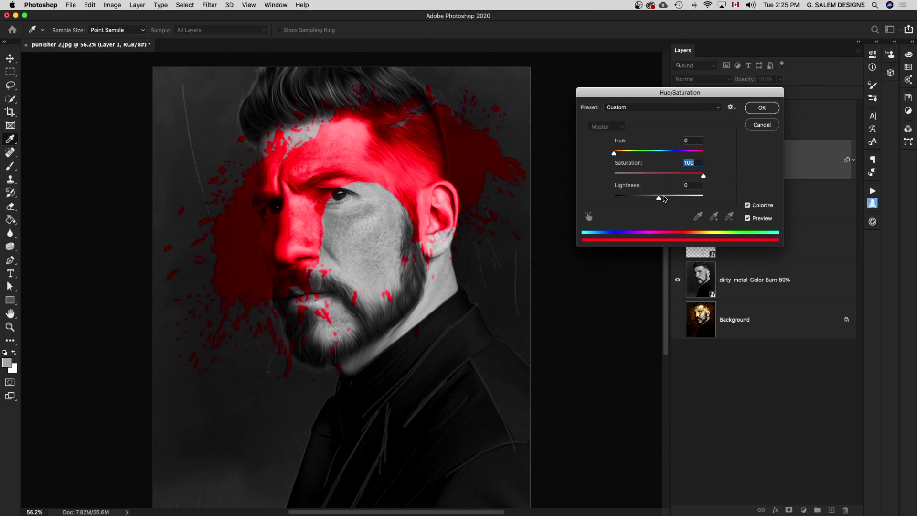
{"action": "left_click_drag", "start_coordinate": [659, 198], "coordinate": [667, 198]}
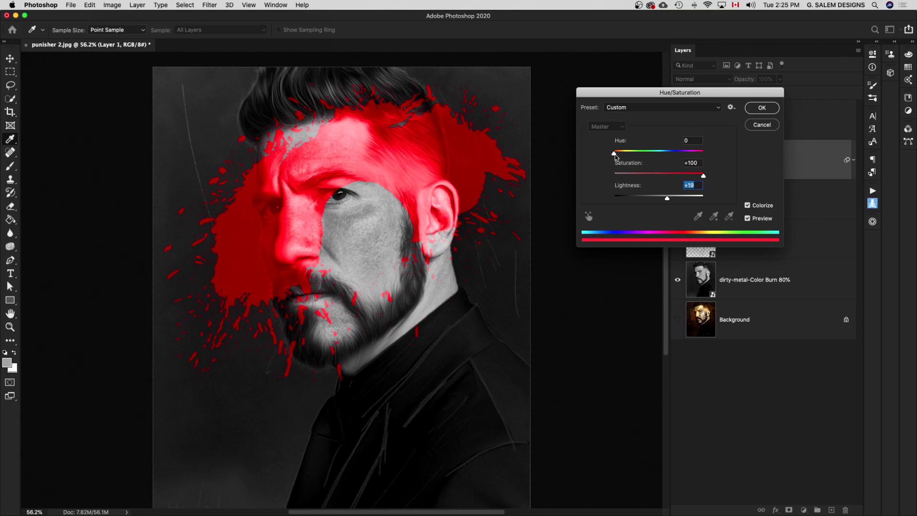
{"action": "left_click_drag", "start_coordinate": [613, 154], "coordinate": [624, 155]}
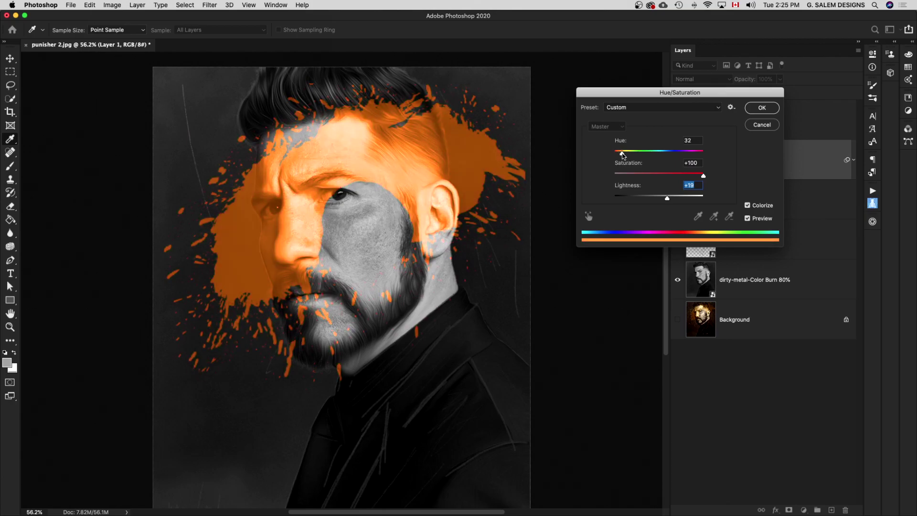
{"action": "left_click_drag", "start_coordinate": [623, 154], "coordinate": [622, 154]}
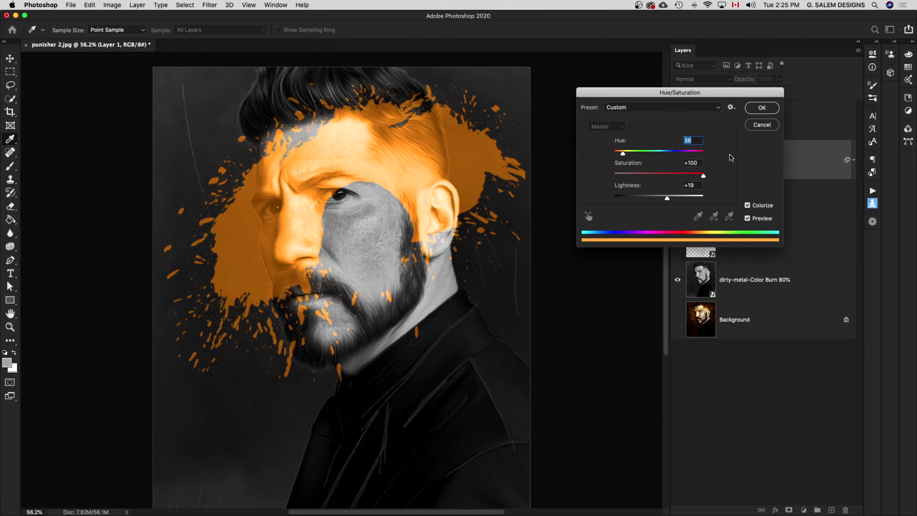
{"action": "left_click", "coordinate": [761, 108]}
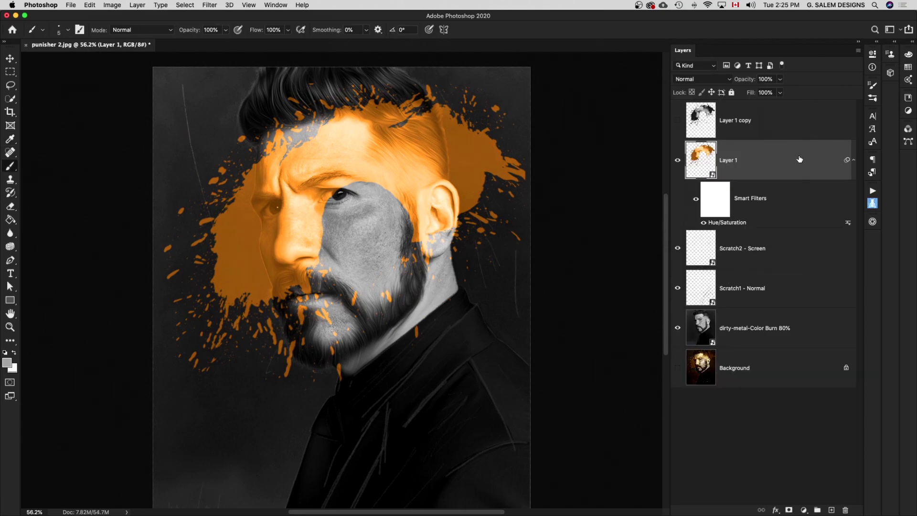
Step: Give Layer 1 an Inner Bevel Bevel & Emboss (depth 199%, size 1 px), discarding the trial drop shadow
{"action": "double_click", "coordinate": [785, 163]}
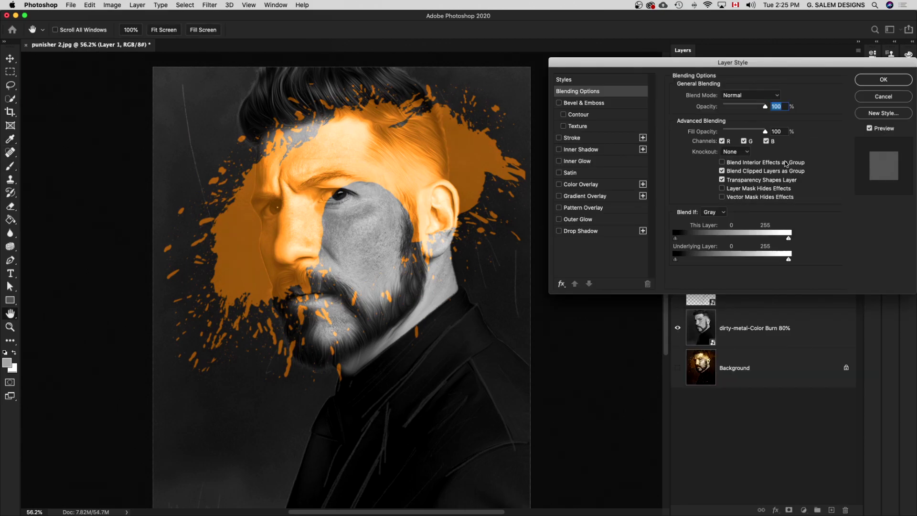
{"action": "left_click", "coordinate": [578, 232]}
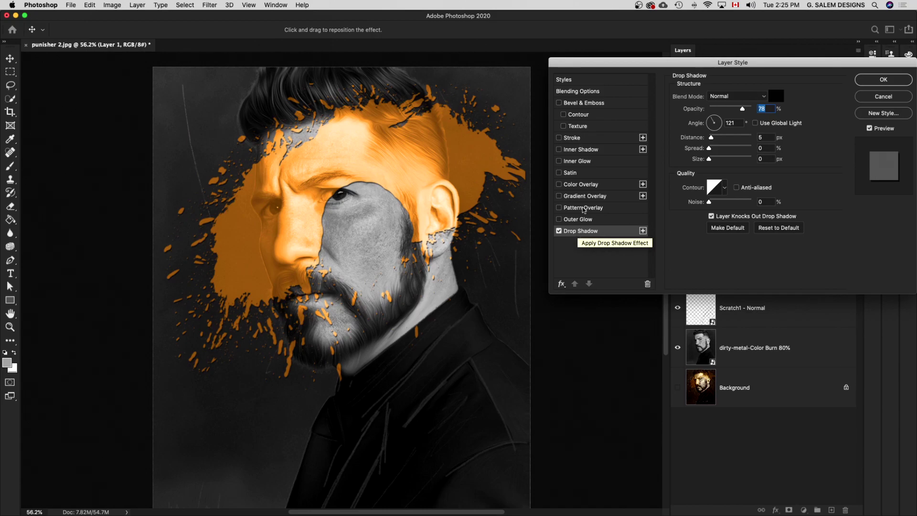
{"action": "key", "text": "alt"}
{"action": "scroll", "coordinate": [343, 218], "scroll_direction": "up", "scroll_amount": 3}
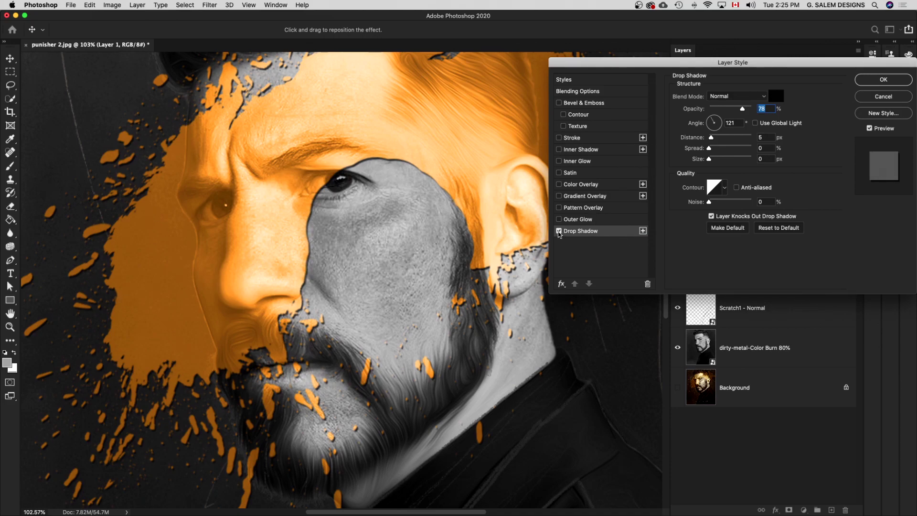
{"action": "left_click", "coordinate": [558, 230]}
{"action": "left_click", "coordinate": [584, 103]}
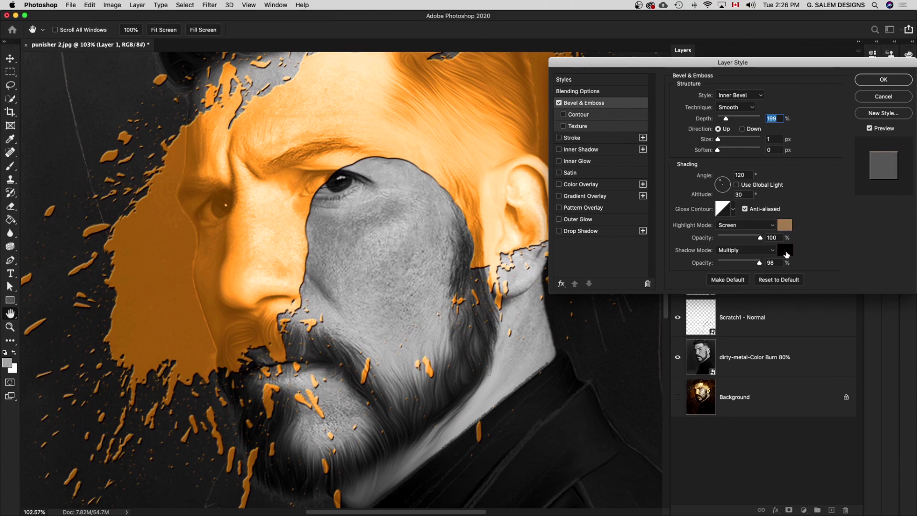
{"action": "key", "text": "alt"}
{"action": "left_click", "coordinate": [742, 98]}
{"action": "left_click", "coordinate": [797, 100]}
{"action": "left_click", "coordinate": [882, 82]}
{"action": "key", "text": "ctrl+0"}
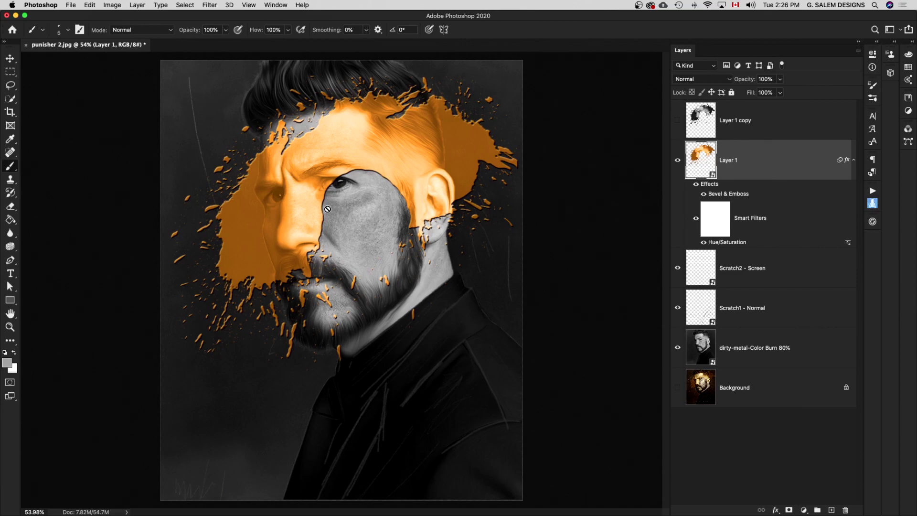
Step: Show Layer 1 copy and convert it to a smart object
{"action": "left_click", "coordinate": [852, 161]}
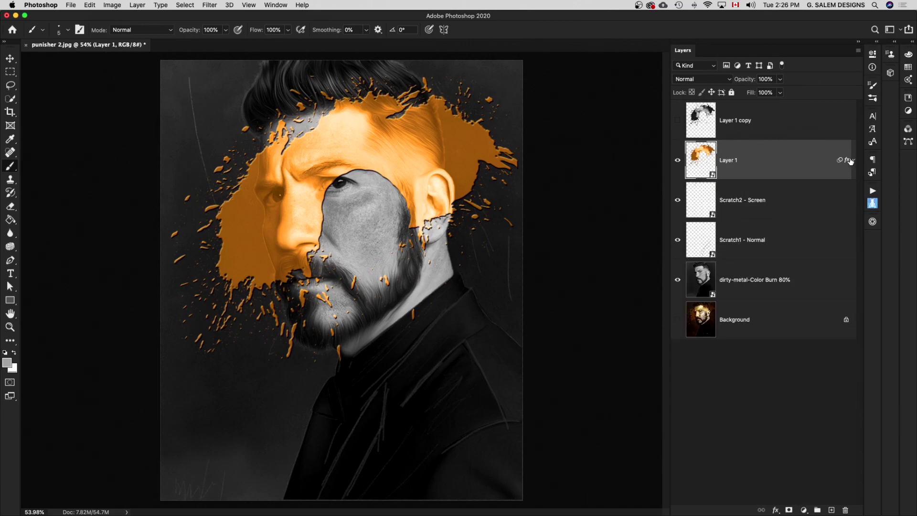
{"action": "left_click", "coordinate": [792, 123]}
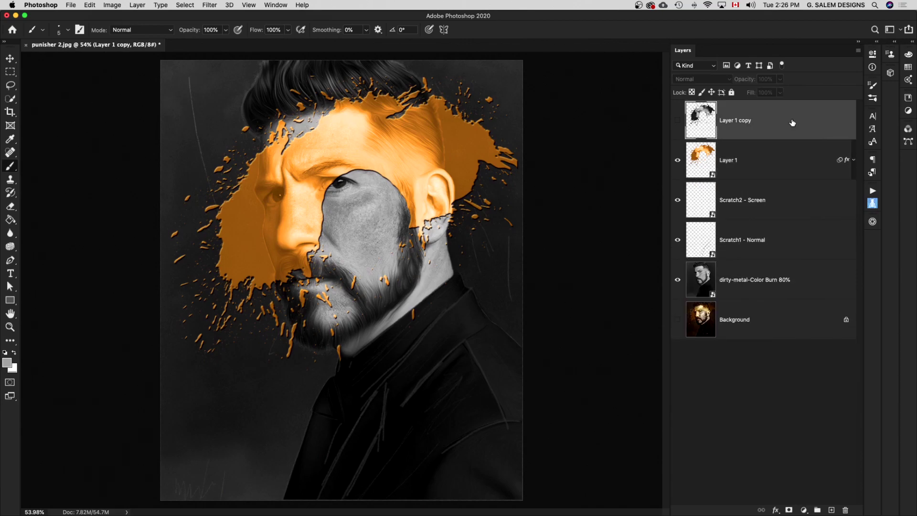
{"action": "left_click", "coordinate": [677, 121]}
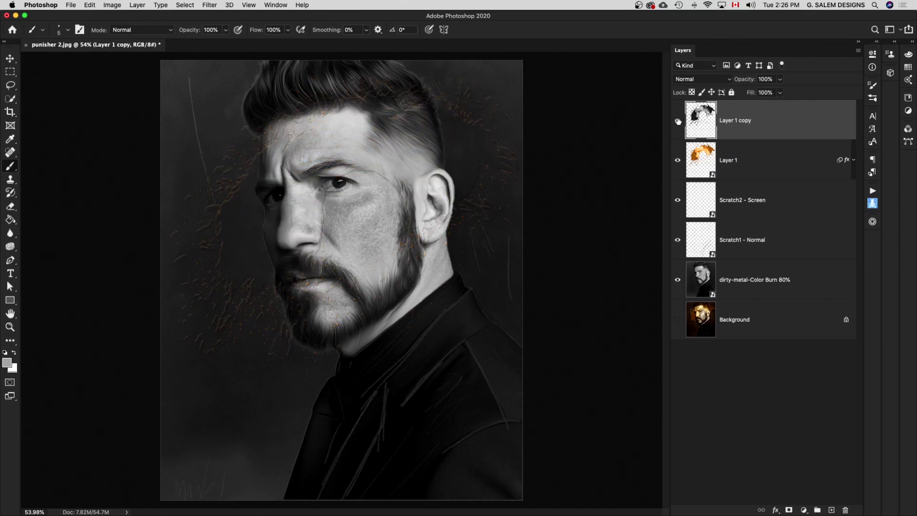
{"action": "right_click", "coordinate": [778, 123]}
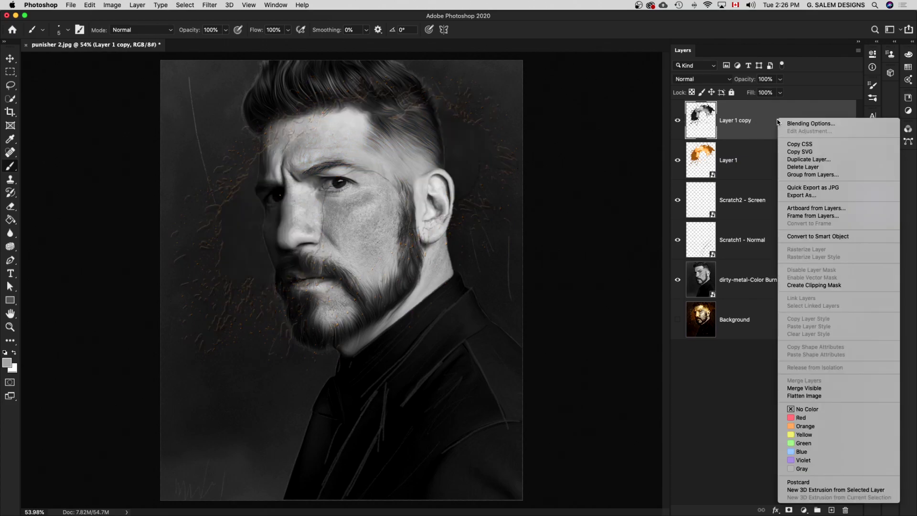
{"action": "left_click", "coordinate": [802, 236]}
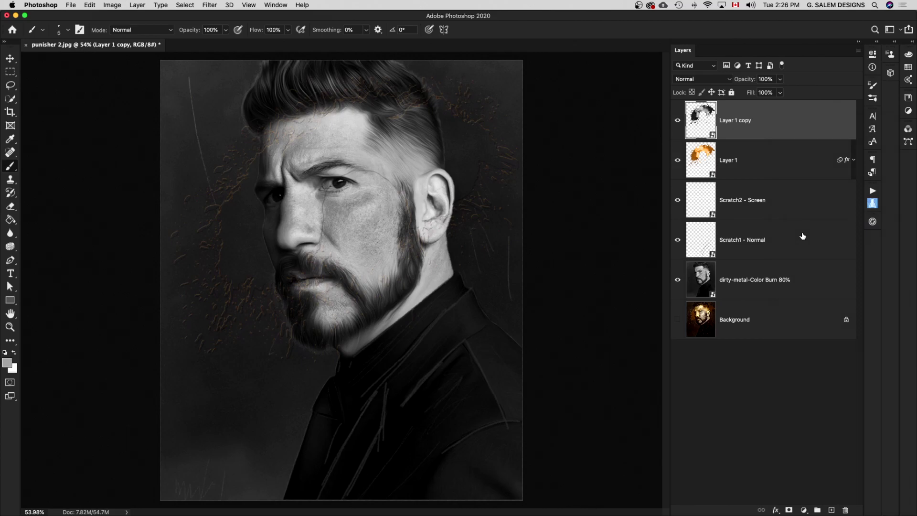
Step: Apply an Emboss smart filter to Layer 1 copy: angle 120, height 6 px, amount 190%
{"action": "left_click", "coordinate": [211, 5]}
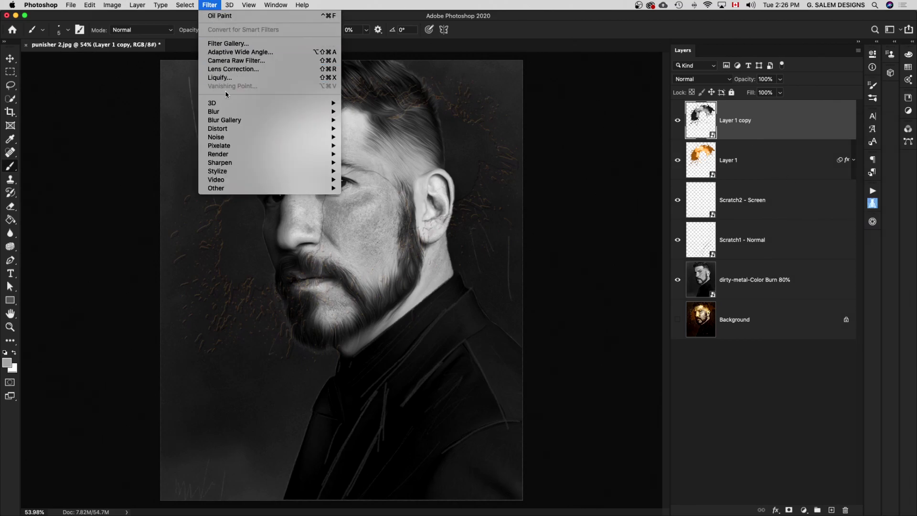
{"action": "mouse_move", "coordinate": [217, 170]}
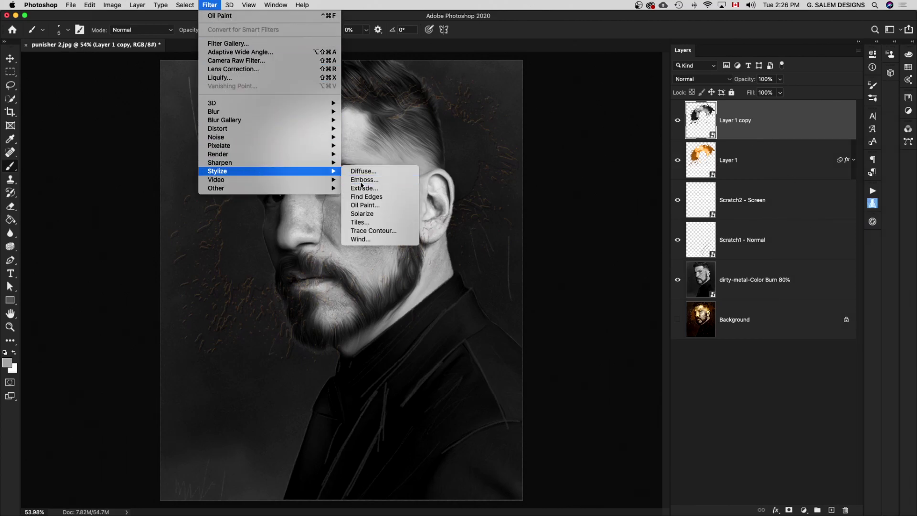
{"action": "left_click", "coordinate": [350, 181]}
{"action": "left_click_drag", "start_coordinate": [519, 248], "coordinate": [607, 272]}
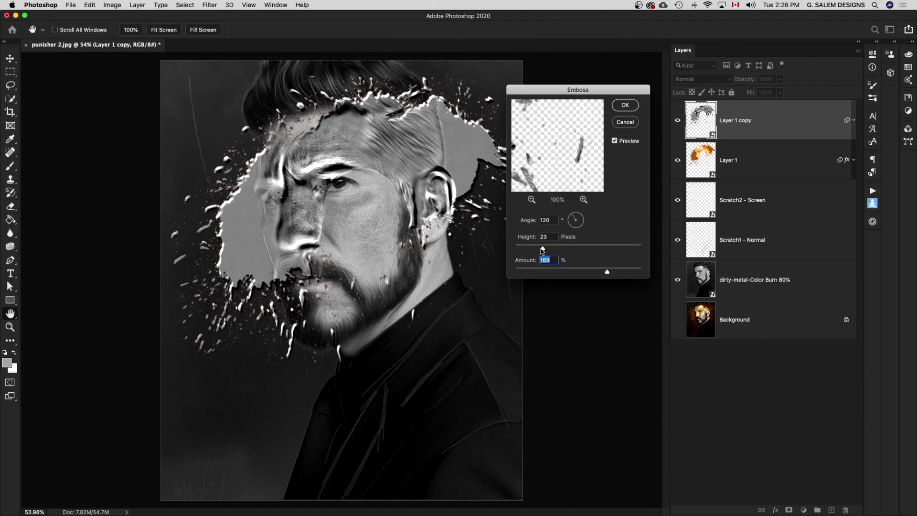
{"action": "left_click_drag", "start_coordinate": [543, 250], "coordinate": [522, 249]}
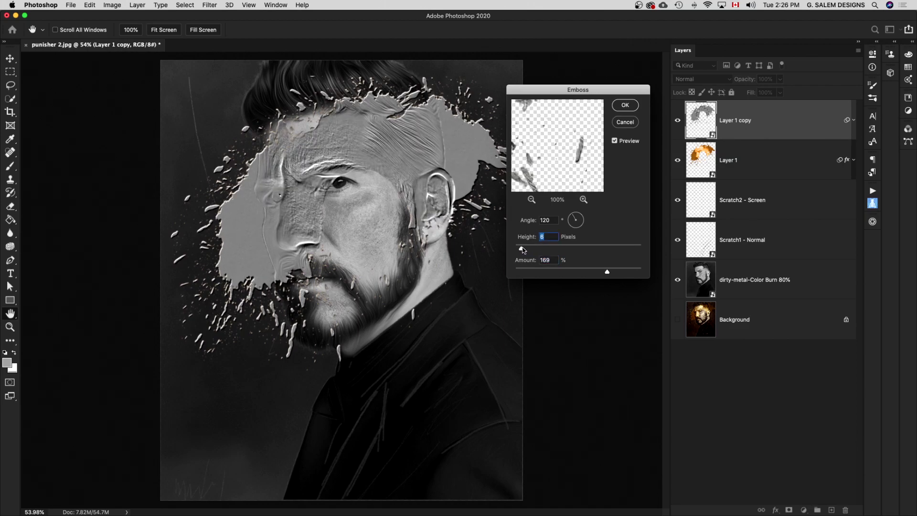
{"action": "left_click_drag", "start_coordinate": [606, 272], "coordinate": [615, 273]}
{"action": "left_click", "coordinate": [625, 105]}
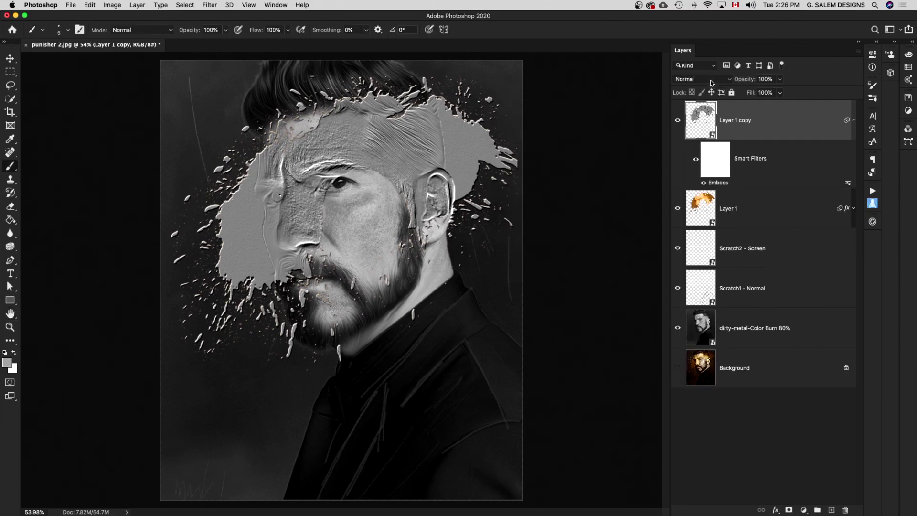
Step: Set both Layer 1 copy and Layer 1 to Overlay blend mode
{"action": "left_click", "coordinate": [709, 79]}
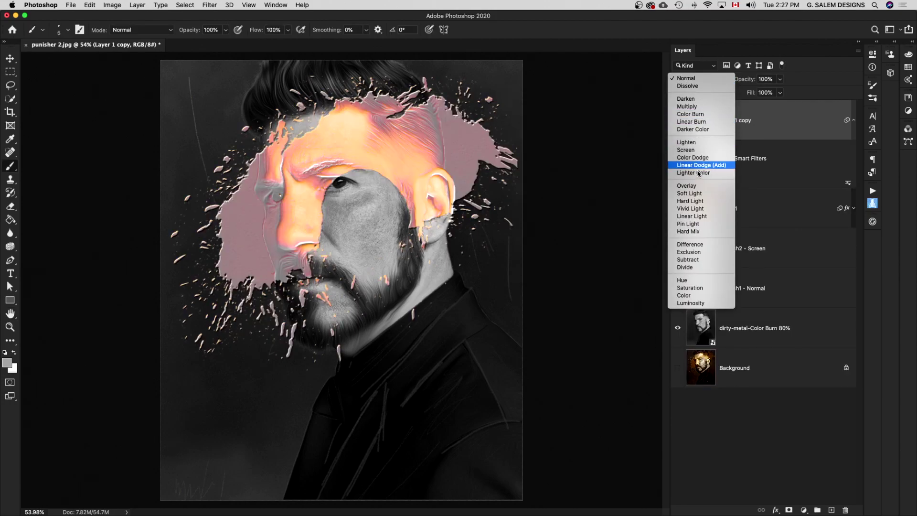
{"action": "left_click", "coordinate": [699, 187]}
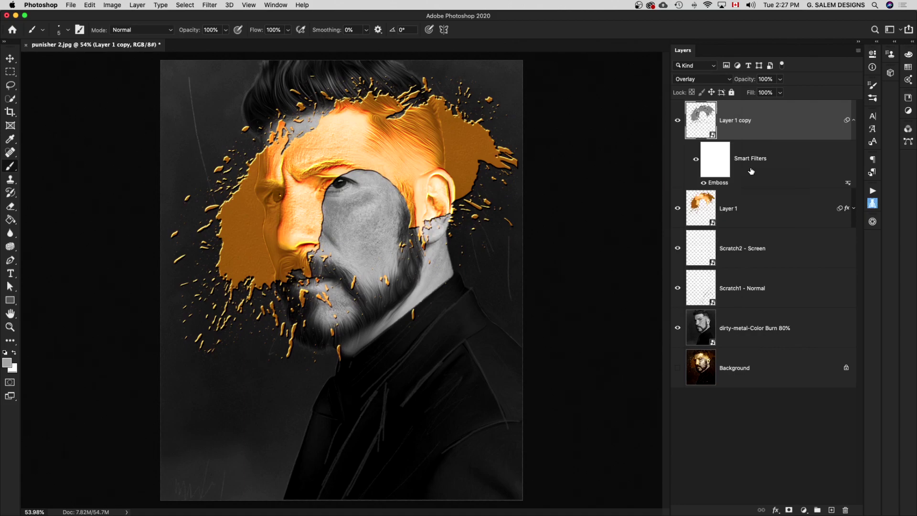
{"action": "left_click", "coordinate": [765, 212]}
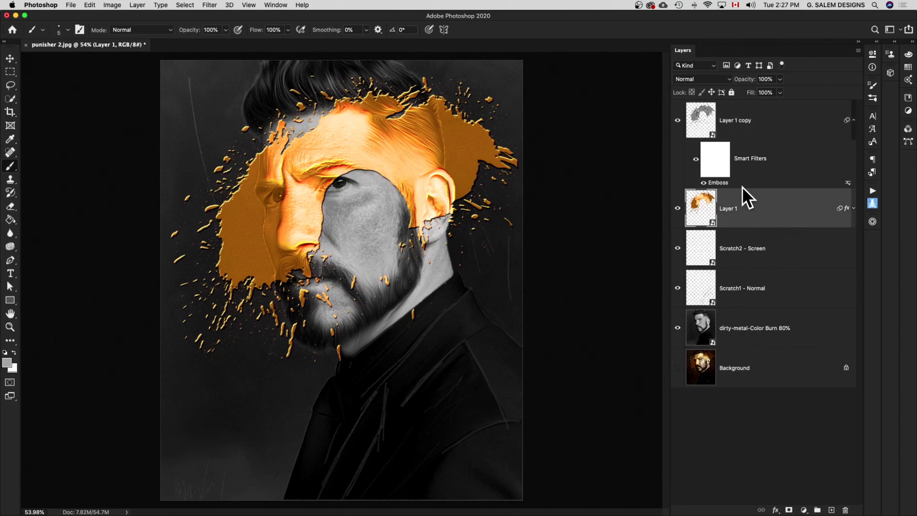
{"action": "left_click", "coordinate": [718, 79]}
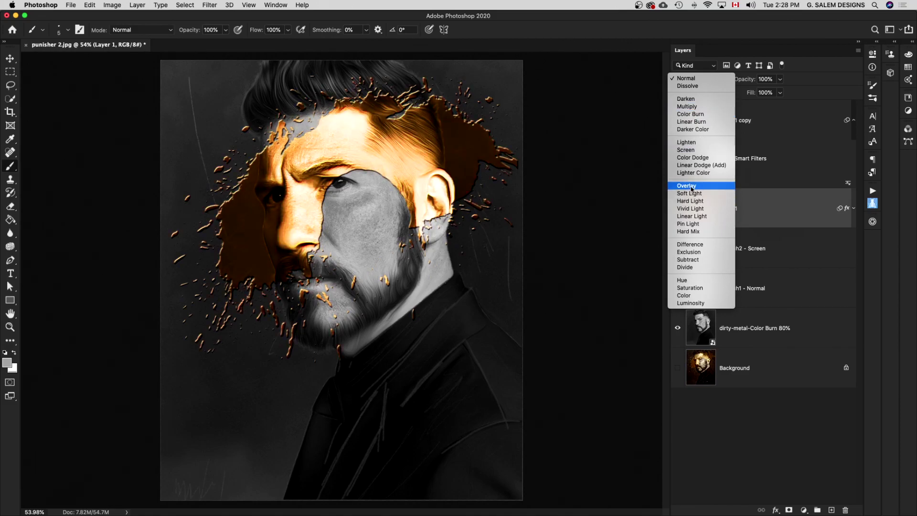
{"action": "left_click", "coordinate": [692, 186]}
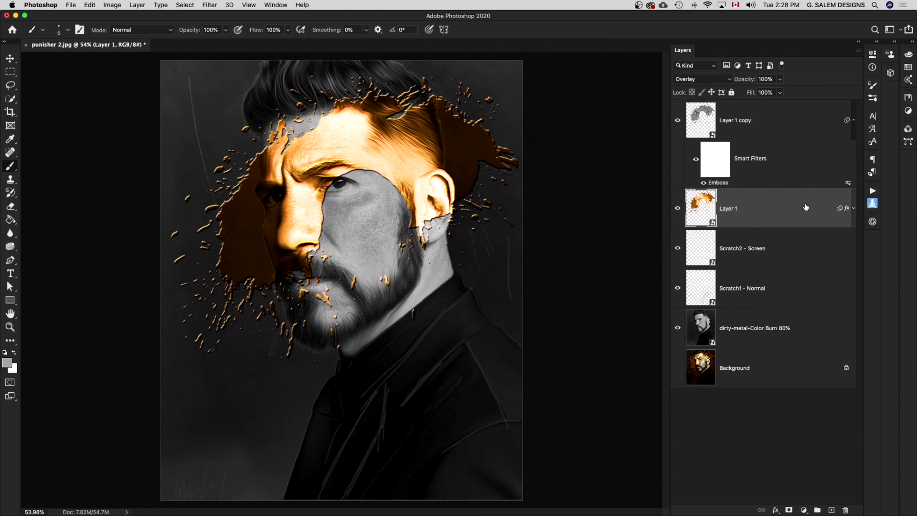
{"action": "left_click", "coordinate": [850, 216]}
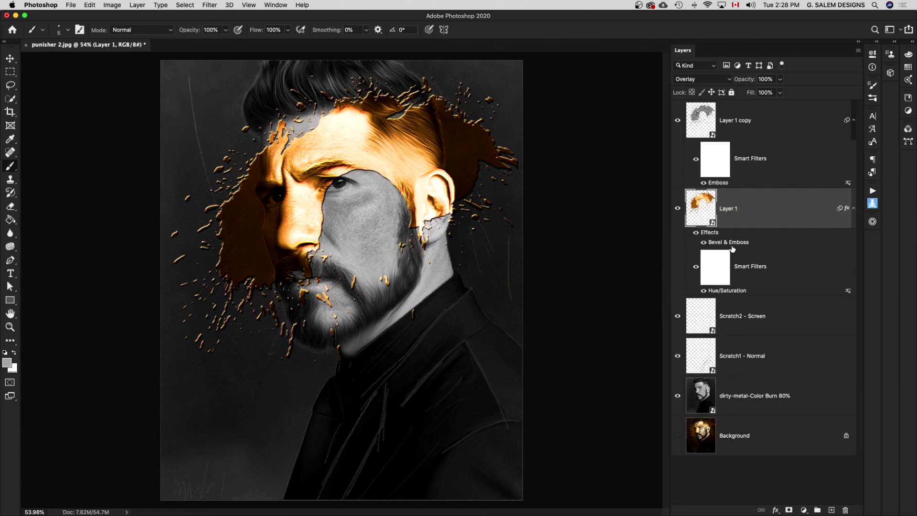
Step: Retune Layer 1's Hue/Saturation filter to saturation +100 and lightness +14 with a slight hue tweak
{"action": "double_click", "coordinate": [726, 291]}
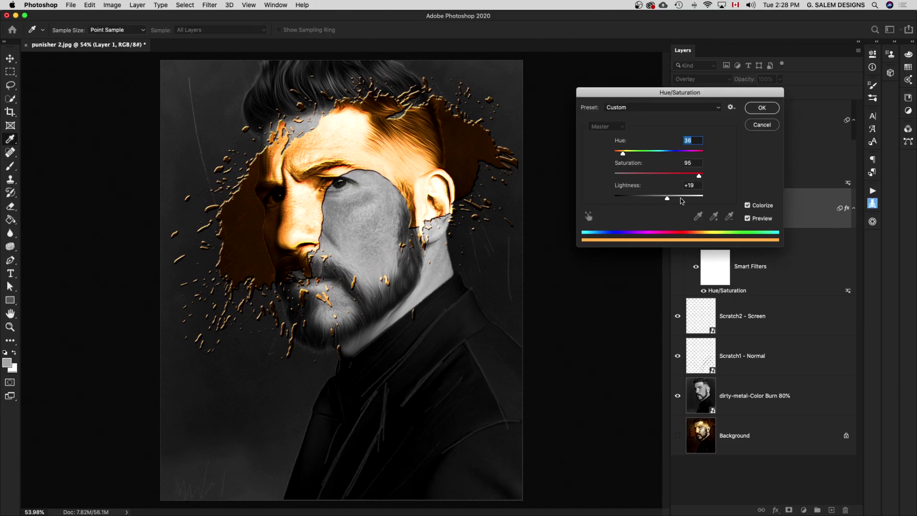
{"action": "left_click_drag", "start_coordinate": [698, 176], "coordinate": [703, 175]}
{"action": "left_click_drag", "start_coordinate": [623, 154], "coordinate": [622, 154]}
{"action": "left_click_drag", "start_coordinate": [667, 198], "coordinate": [664, 198]}
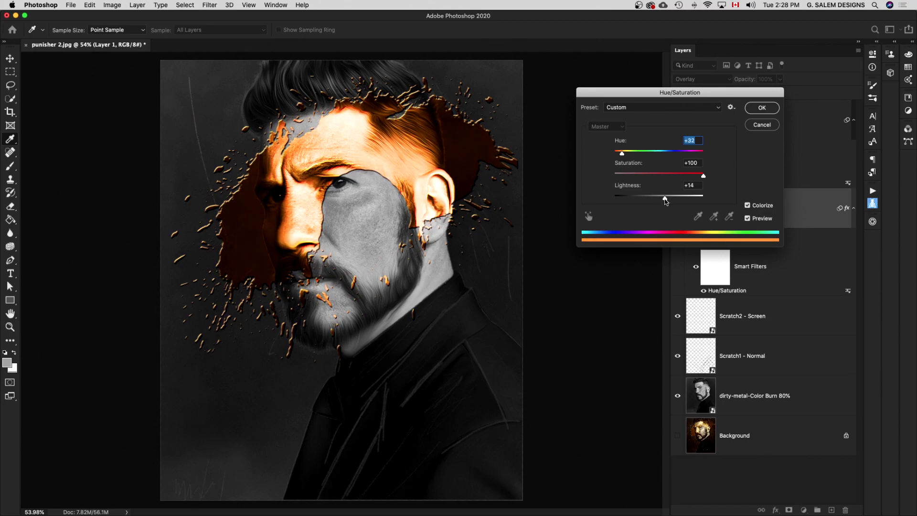
{"action": "left_click_drag", "start_coordinate": [622, 154], "coordinate": [623, 154]}
{"action": "left_click", "coordinate": [761, 107]}
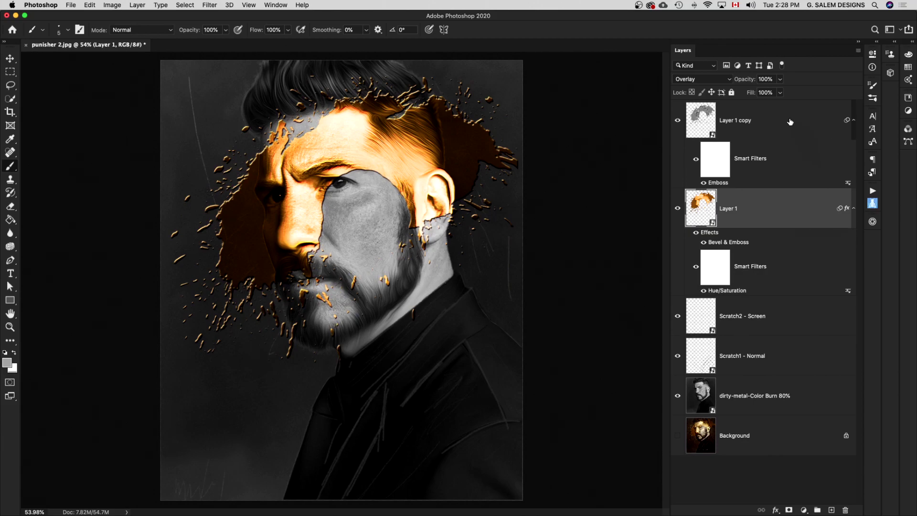
{"action": "left_click", "coordinate": [809, 126]}
{"action": "left_click", "coordinate": [852, 120]}
{"action": "left_click", "coordinate": [853, 161]}
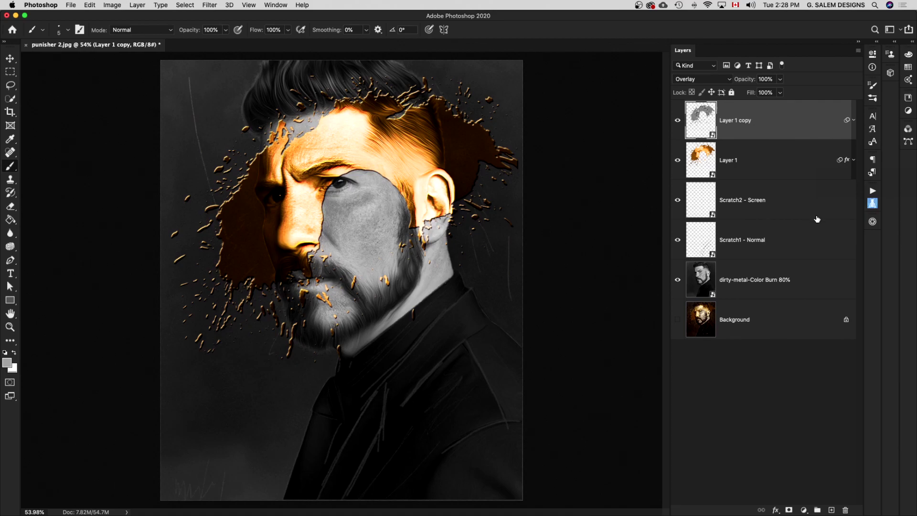
Step: Add a Color Balance adjustment above Scratch2 - Screen with shadows set to 5 and -12
{"action": "left_click", "coordinate": [795, 203]}
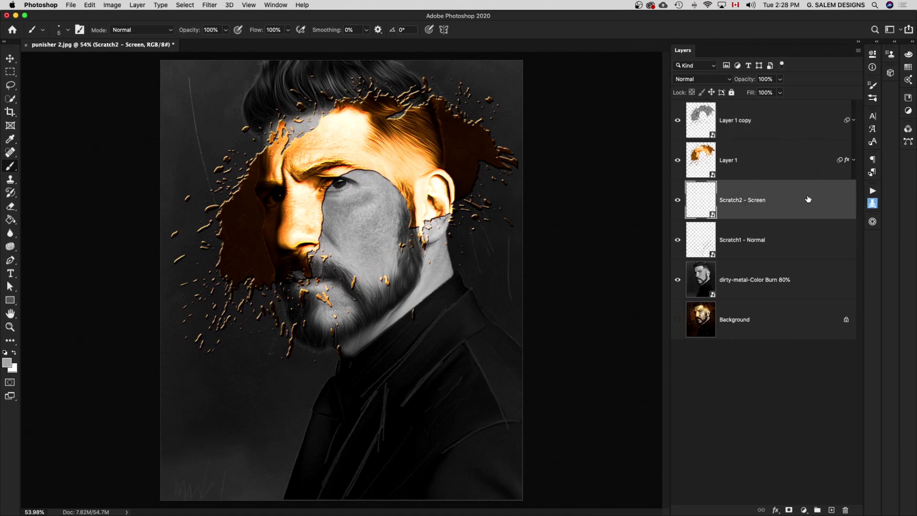
{"action": "left_click", "coordinate": [804, 510]}
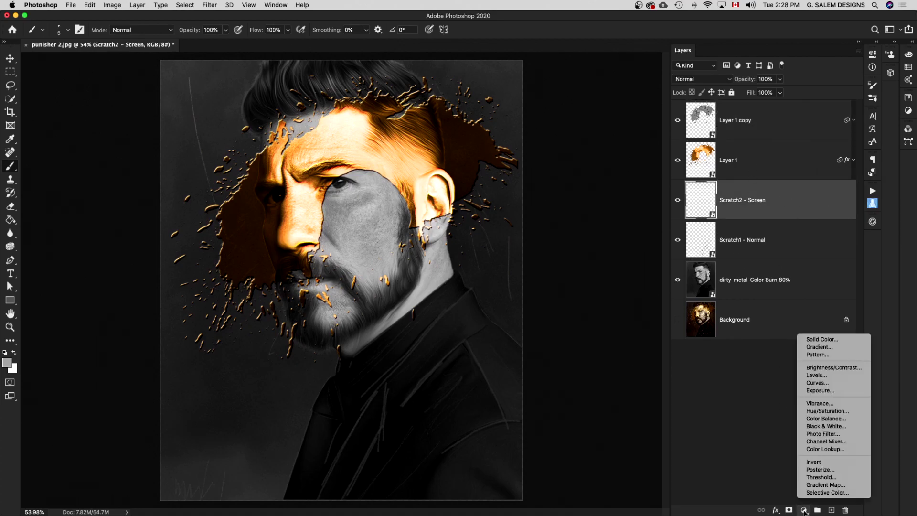
{"action": "left_click", "coordinate": [834, 419]}
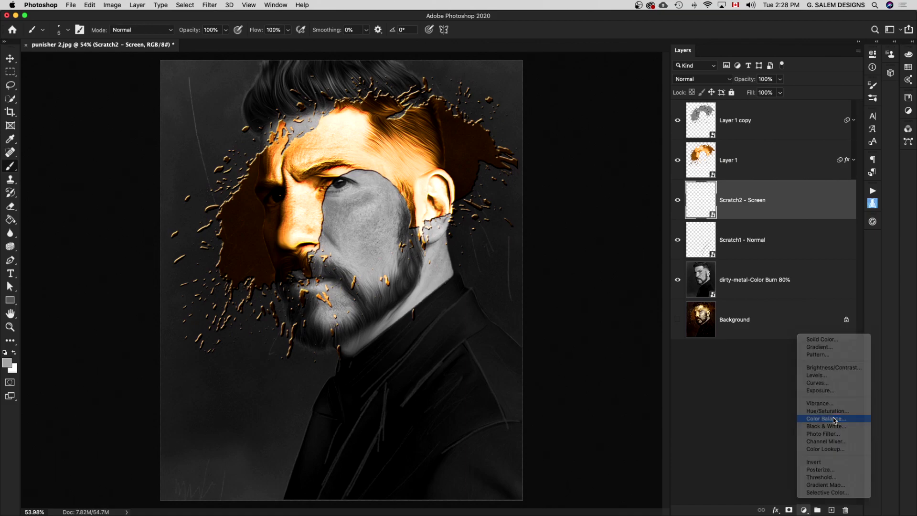
{"action": "left_click", "coordinate": [817, 84]}
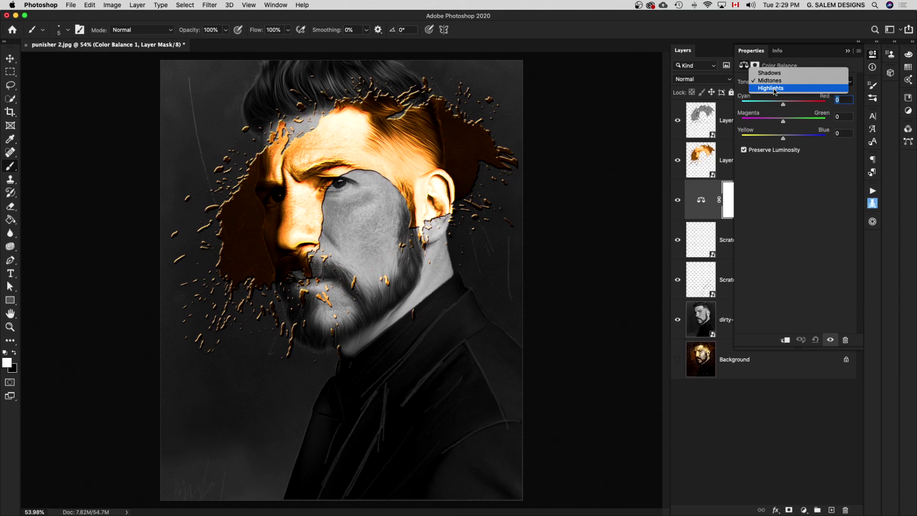
{"action": "left_click", "coordinate": [775, 72]}
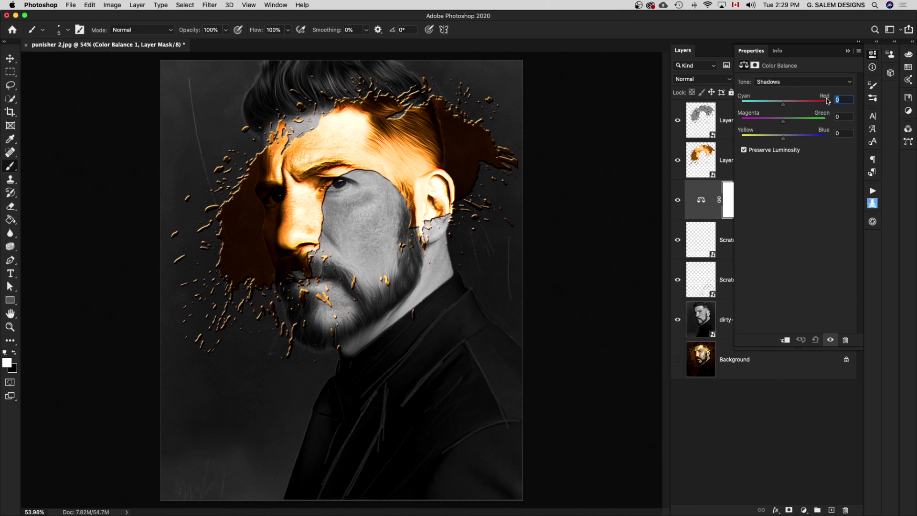
{"action": "type", "text": "5"}
{"action": "left_click", "coordinate": [844, 116]}
{"action": "type", "text": "-6"}
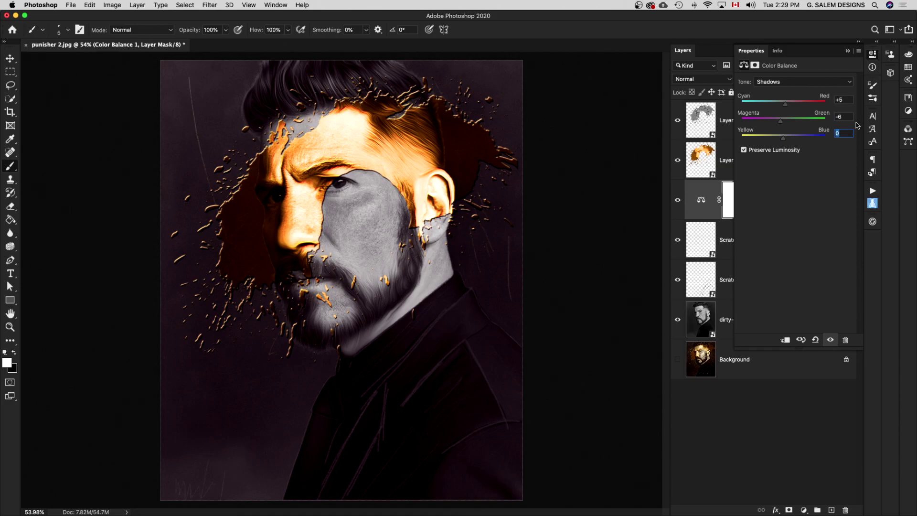
{"action": "type", "text": "-12"}
Step: Set Color Balance midtones to -4 and highlights to +6, -9, -46, and move it to the top
{"action": "left_click", "coordinate": [827, 80]}
{"action": "left_click", "coordinate": [811, 89]}
{"action": "type", "text": "-"}
{"action": "type", "text": "4"}
{"action": "left_click", "coordinate": [829, 82]}
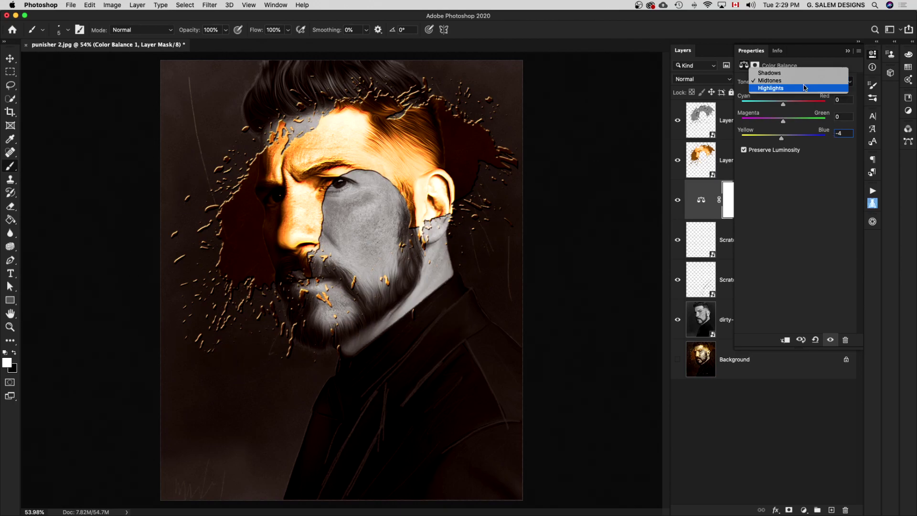
{"action": "left_click", "coordinate": [791, 91]}
{"action": "left_click", "coordinate": [839, 97]}
{"action": "type", "text": "6"}
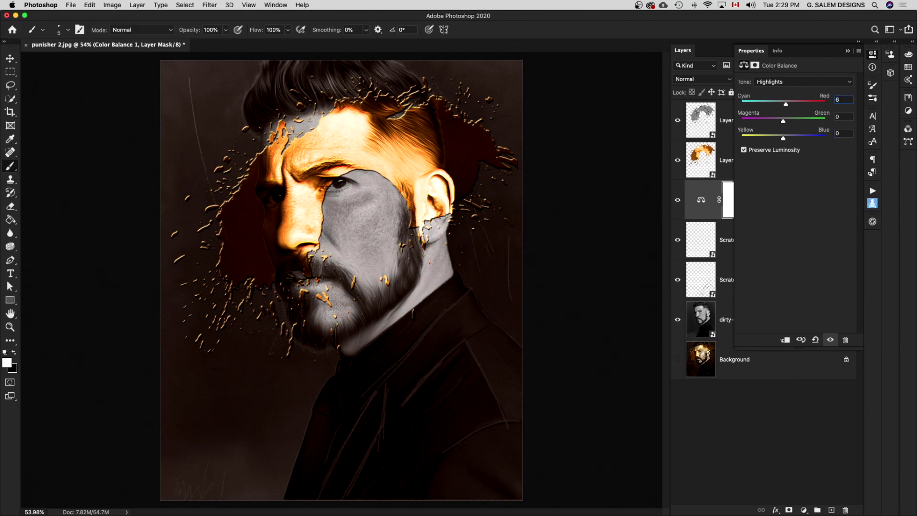
{"action": "key", "text": "Tab"}
{"action": "type", "text": "-9"}
{"action": "key", "text": "Tab"}
{"action": "type", "text": "-9"}
{"action": "type", "text": "-46"}
{"action": "key", "text": "Tab"}
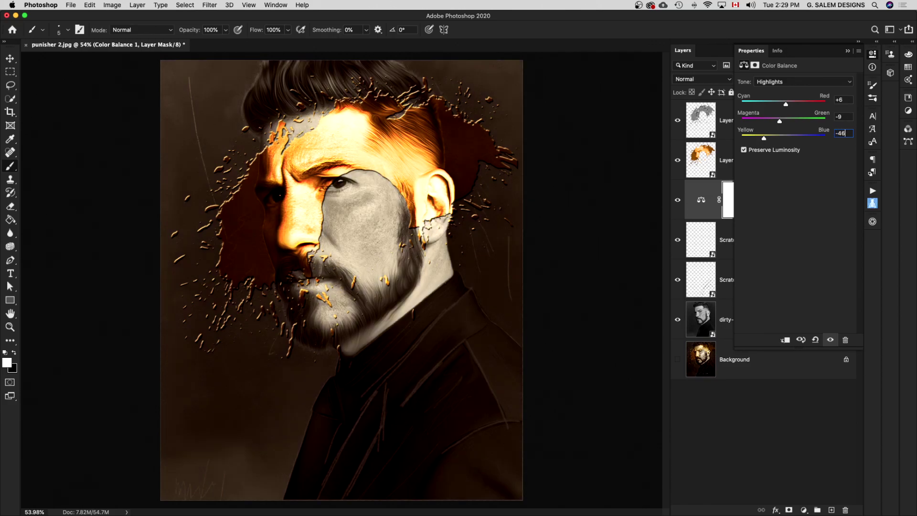
{"action": "left_click", "coordinate": [781, 204]}
{"action": "left_click_drag", "start_coordinate": [780, 205], "coordinate": [768, 114]}
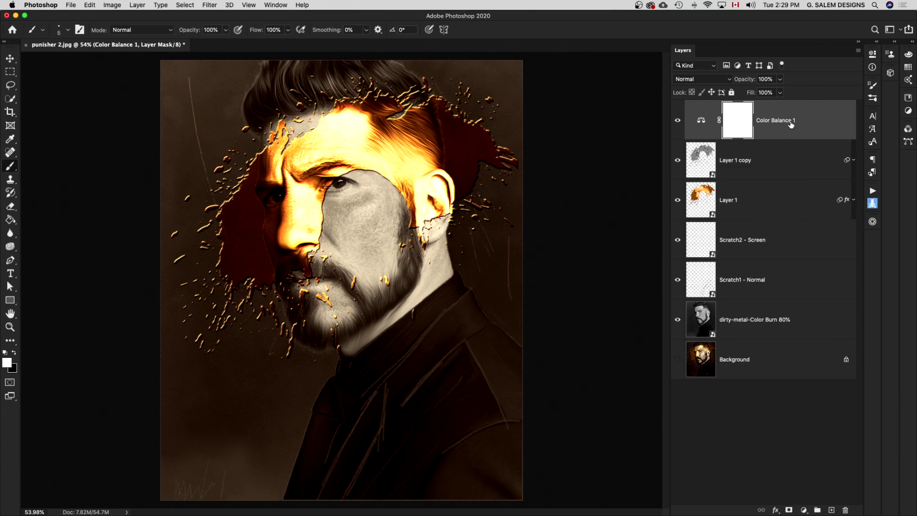
Step: Test lower opacities on Layer 1 copy and Layer 1, toggle Layer 1's visibility, then open Image Adjustments
{"action": "mouse_move", "coordinate": [791, 125]}
{"action": "left_mouse_down"}
{"action": "mouse_move", "coordinate": [779, 213]}
{"action": "mouse_move", "coordinate": [772, 117]}
{"action": "left_mouse_up"}
{"action": "left_click", "coordinate": [759, 197]}
{"action": "left_click", "coordinate": [759, 173]}
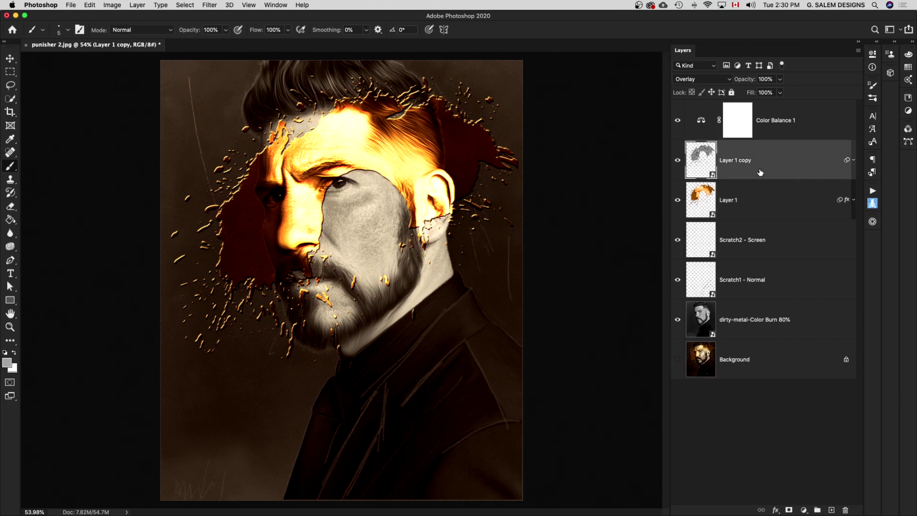
{"action": "left_click_drag", "start_coordinate": [750, 82], "coordinate": [744, 82]}
{"action": "left_click", "coordinate": [764, 203]}
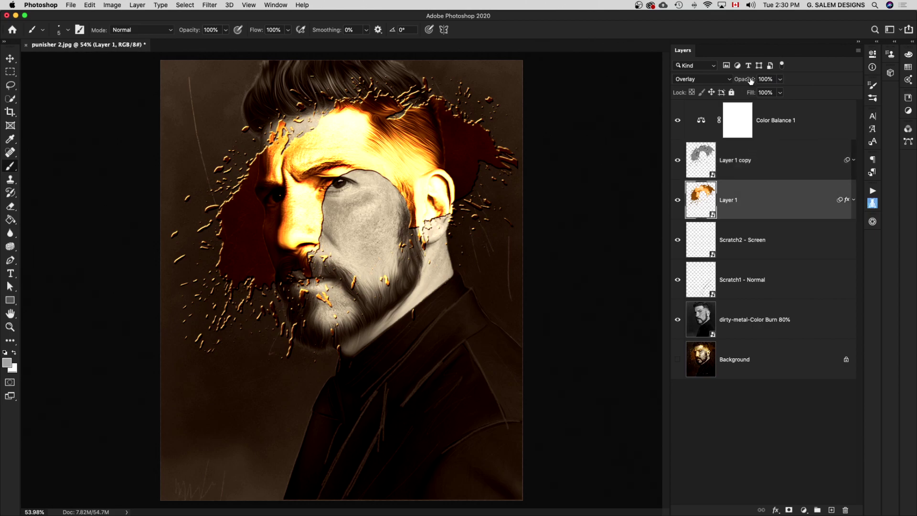
{"action": "left_click_drag", "start_coordinate": [752, 81], "coordinate": [769, 80]}
{"action": "left_click", "coordinate": [678, 200]}
{"action": "left_click", "coordinate": [113, 5]}
{"action": "mouse_move", "coordinate": [127, 29]}
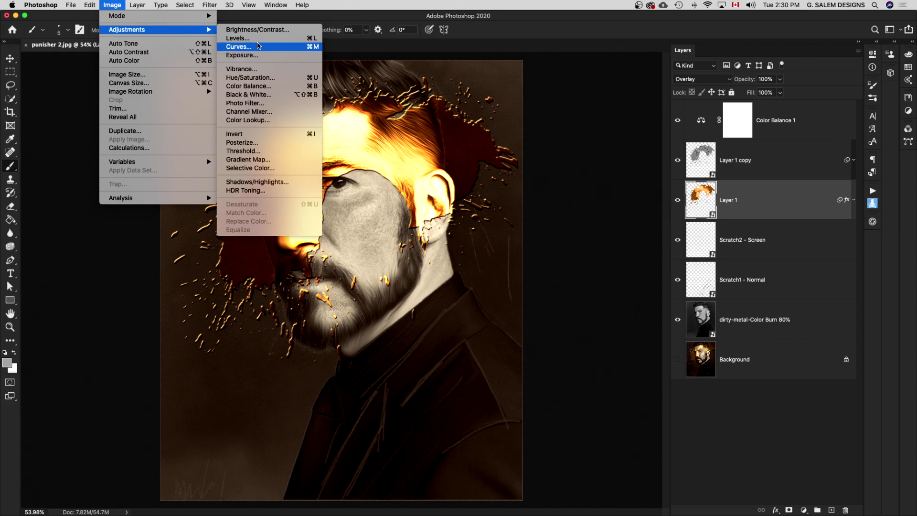
Step: Darken Layer 1 with a Brightness/Contrast filter using lowered brightness
{"action": "left_click", "coordinate": [256, 30]}
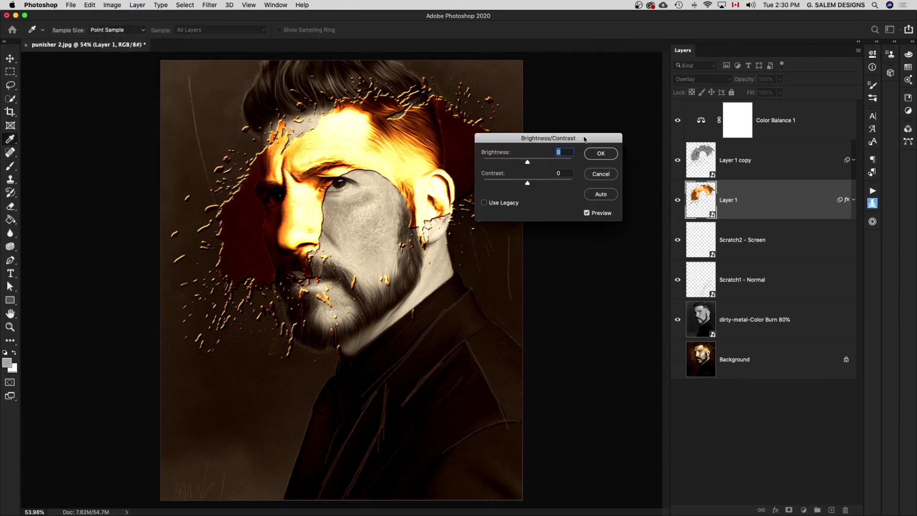
{"action": "left_click_drag", "start_coordinate": [527, 162], "coordinate": [518, 163]}
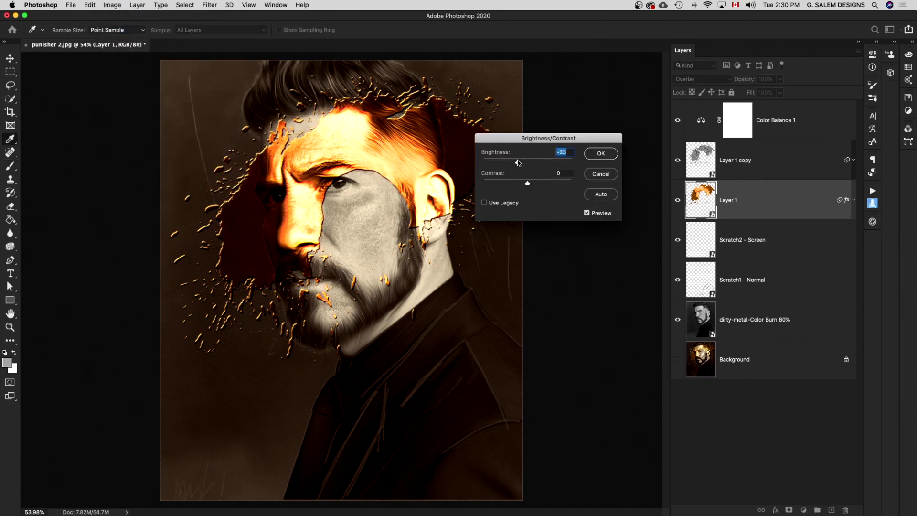
{"action": "left_click", "coordinate": [601, 153]}
{"action": "key", "text": "b"}
Step: Shift Layer 1's Hue/Saturation smart filter hue from 36 to 38
{"action": "left_click", "coordinate": [853, 200]}
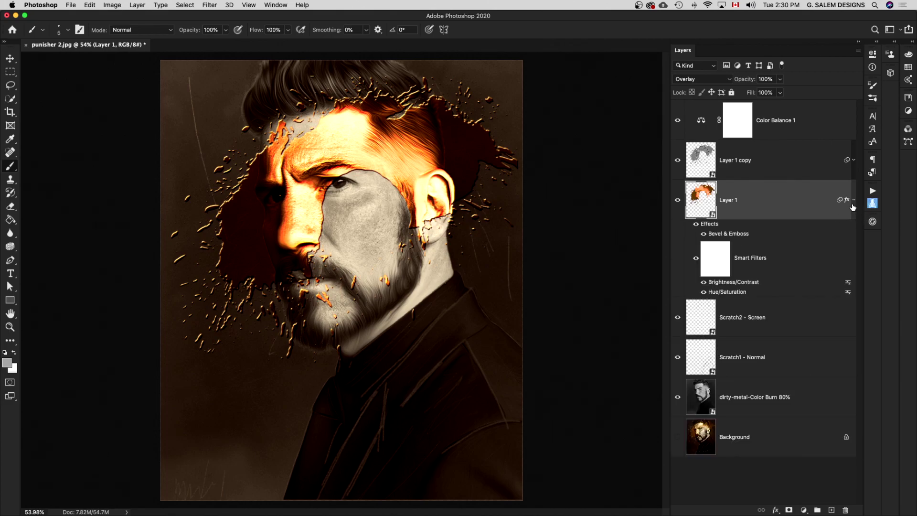
{"action": "double_click", "coordinate": [723, 291]}
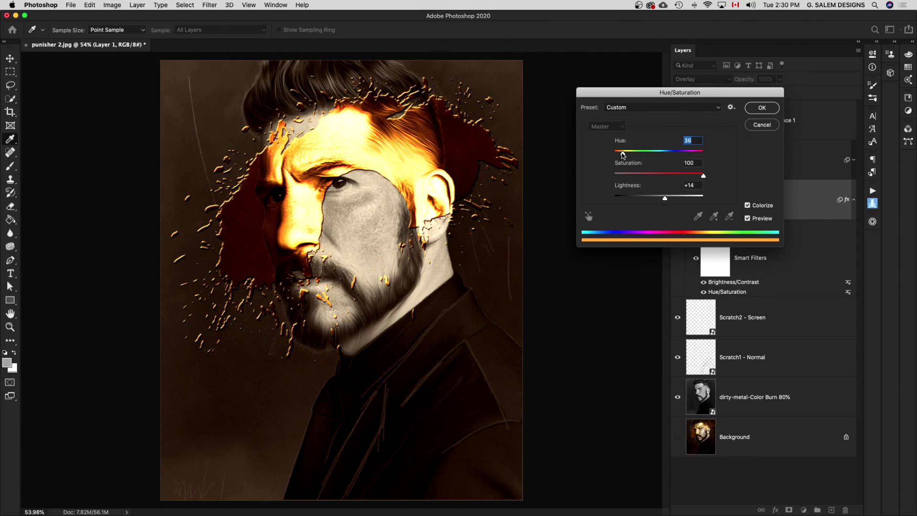
{"action": "left_click_drag", "start_coordinate": [622, 153], "coordinate": [624, 153]}
{"action": "left_click", "coordinate": [762, 108]}
{"action": "key", "text": "b"}
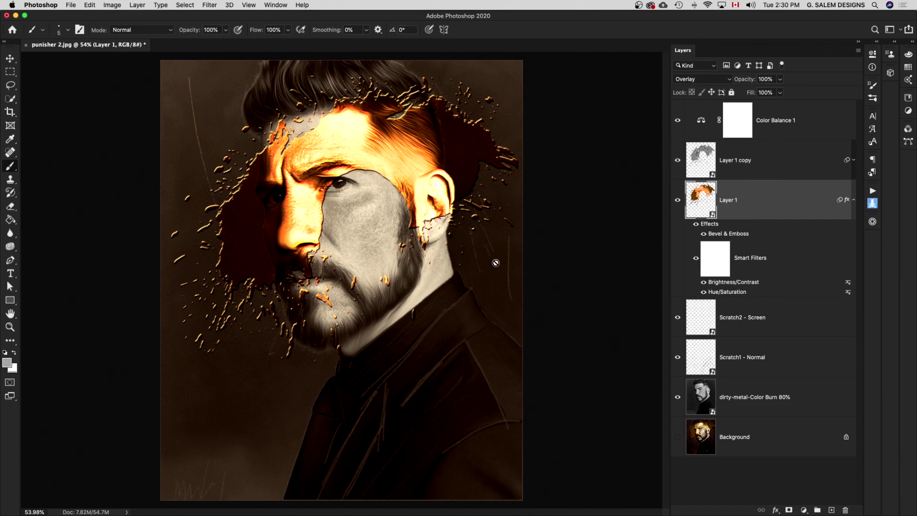
{"action": "left_click", "coordinate": [786, 169]}
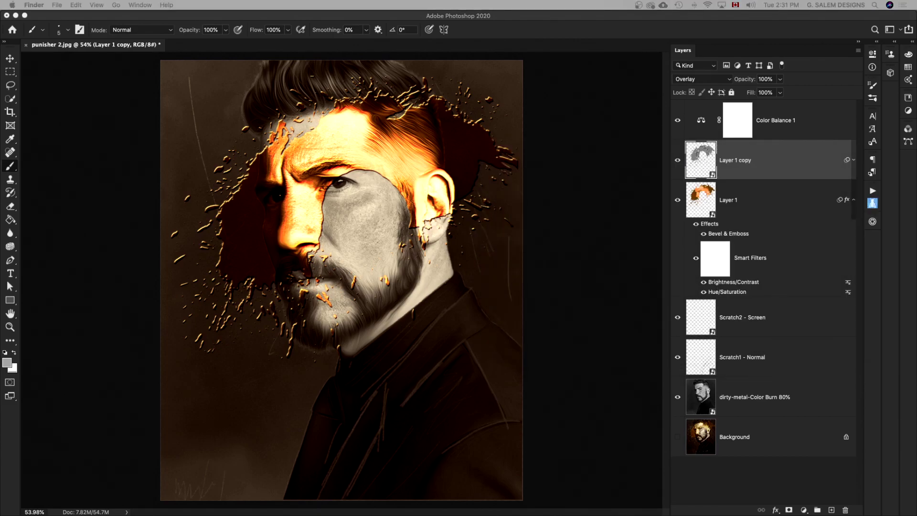
Step: Place Paper Texture 1 over the poster, blended Hard Light at 17% opacity
{"action": "left_click_drag", "start_coordinate": [493, 292], "coordinate": [472, 323]}
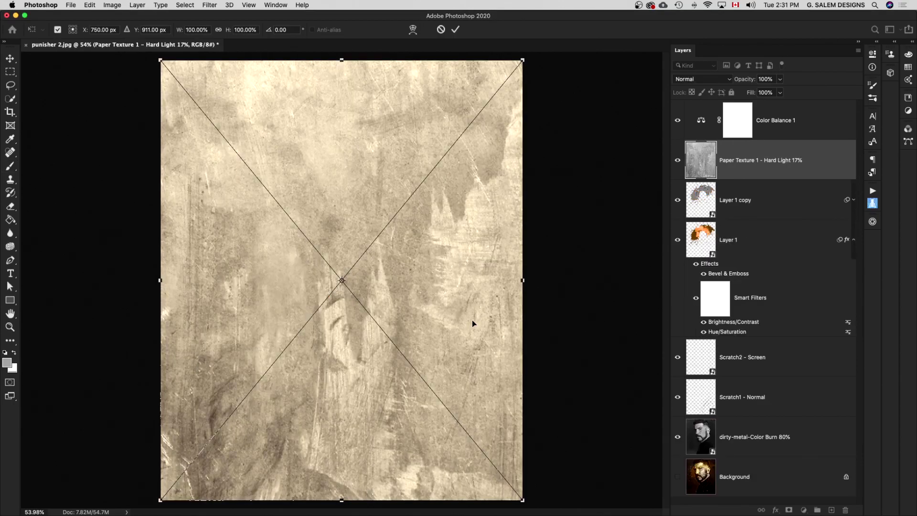
{"action": "key", "text": "Return"}
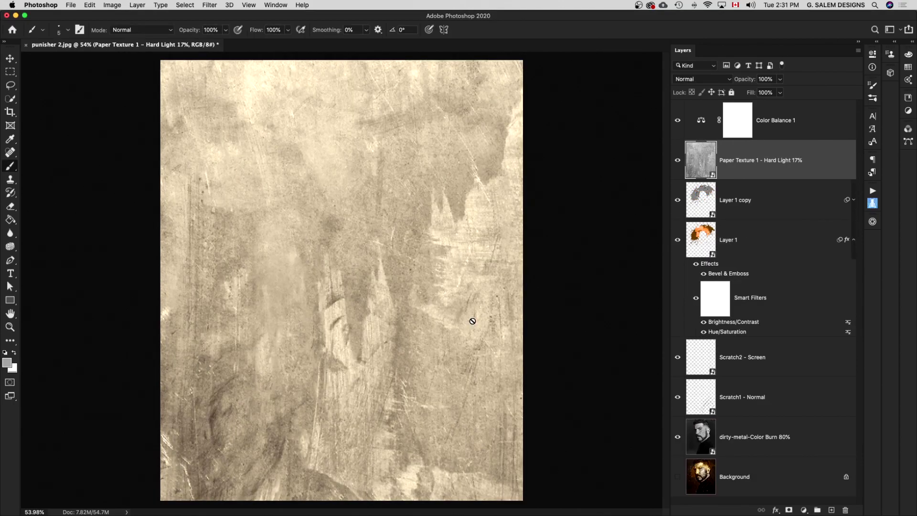
{"action": "left_click", "coordinate": [706, 79]}
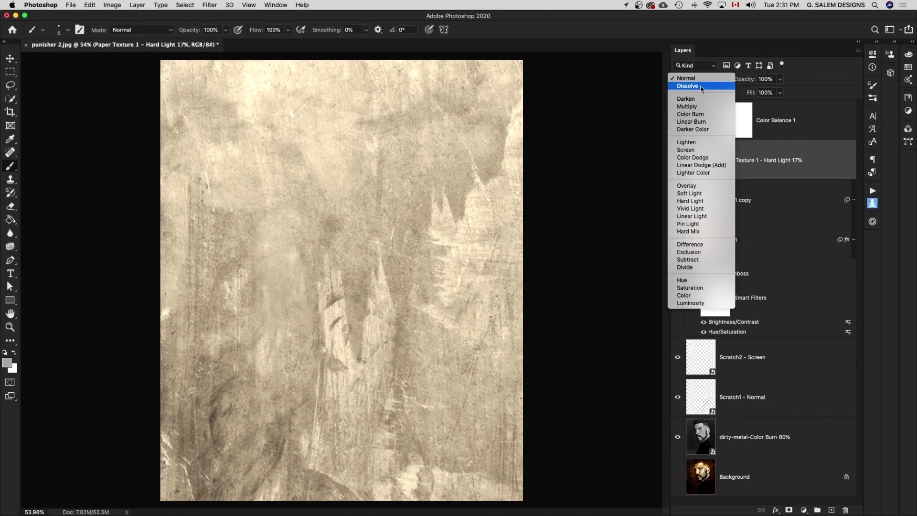
{"action": "left_click", "coordinate": [690, 201]}
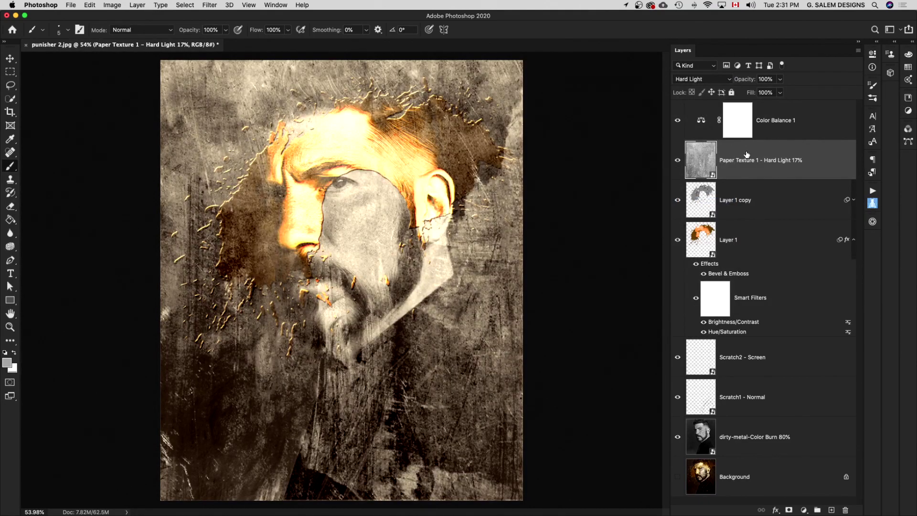
{"action": "left_click", "coordinate": [779, 79]}
{"action": "left_click", "coordinate": [768, 79]}
{"action": "type", "text": "17"}
{"action": "key", "text": "Tab"}
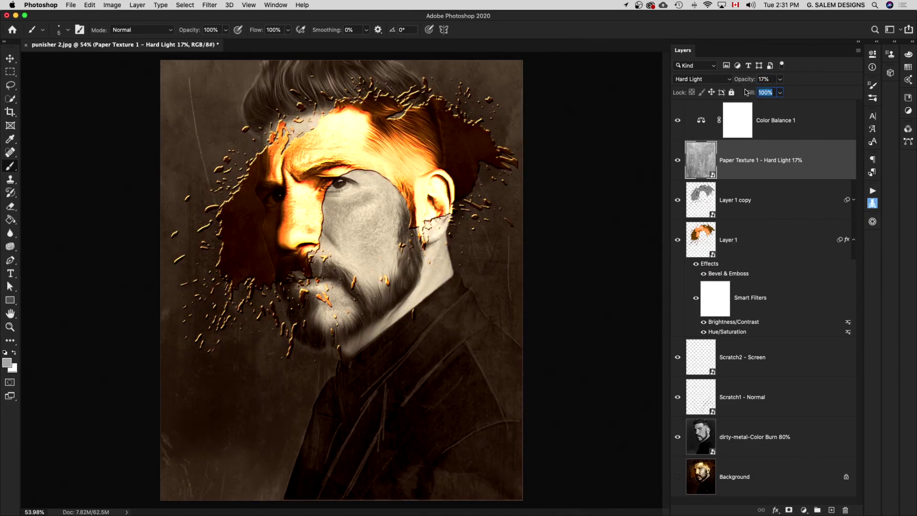
{"action": "left_click", "coordinate": [807, 130]}
{"action": "left_click", "coordinate": [800, 161]}
Step: Add Paper Texture 2 above Paper Texture 1 and blend it in Overlay
{"action": "left_click_drag", "start_coordinate": [800, 220], "coordinate": [695, 188]}
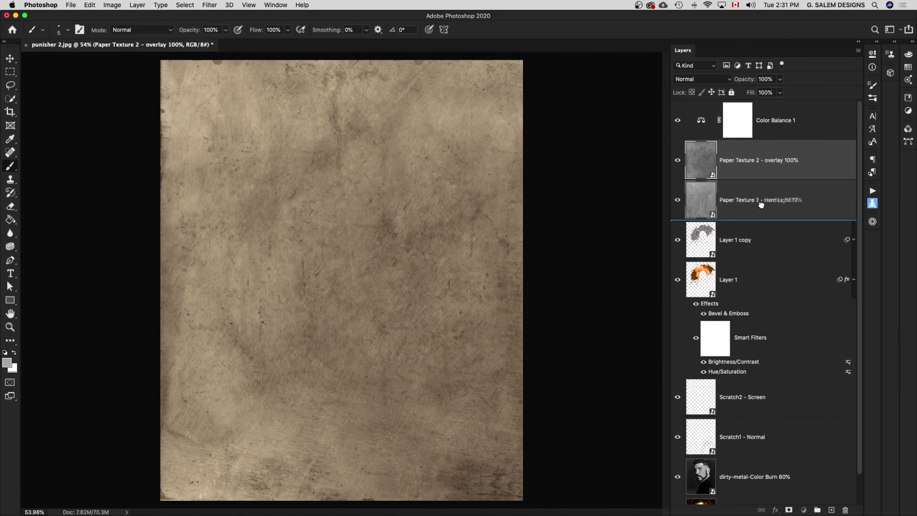
{"action": "left_click_drag", "start_coordinate": [766, 166], "coordinate": [761, 206]}
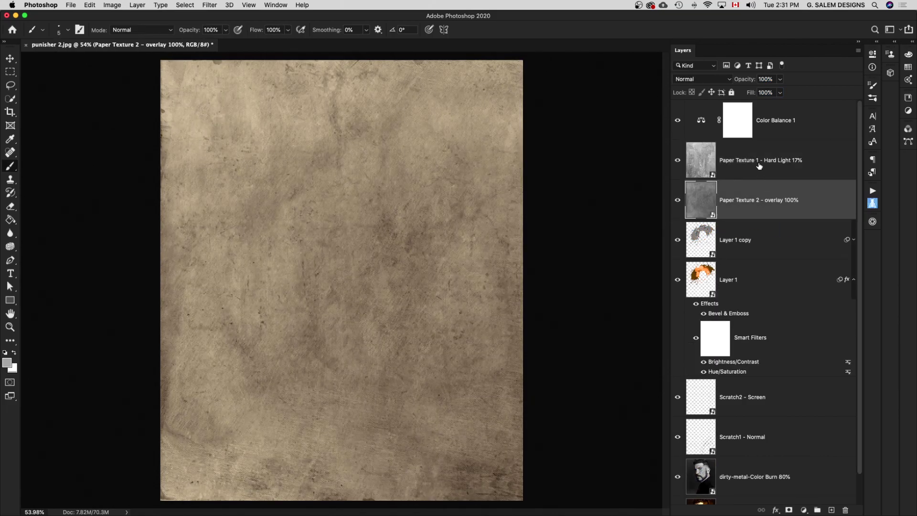
{"action": "left_click_drag", "start_coordinate": [758, 164], "coordinate": [759, 200]}
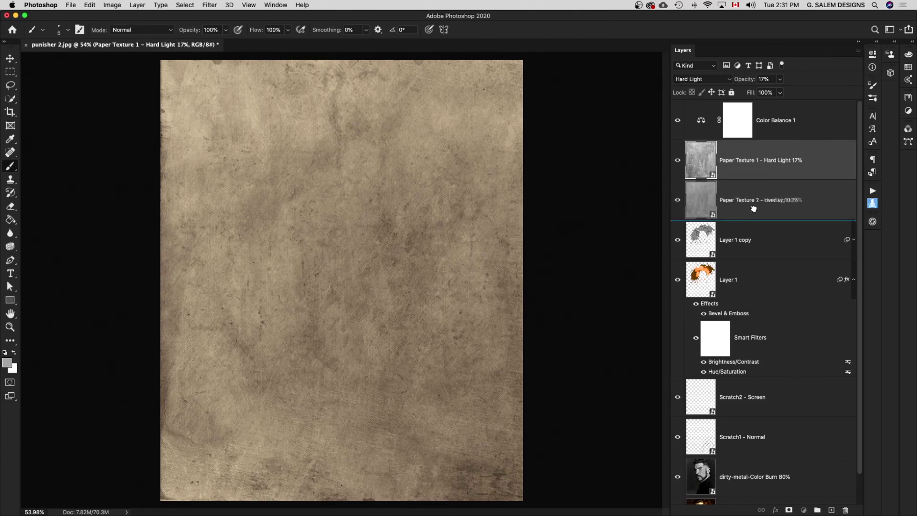
{"action": "left_click_drag", "start_coordinate": [756, 170], "coordinate": [753, 215]}
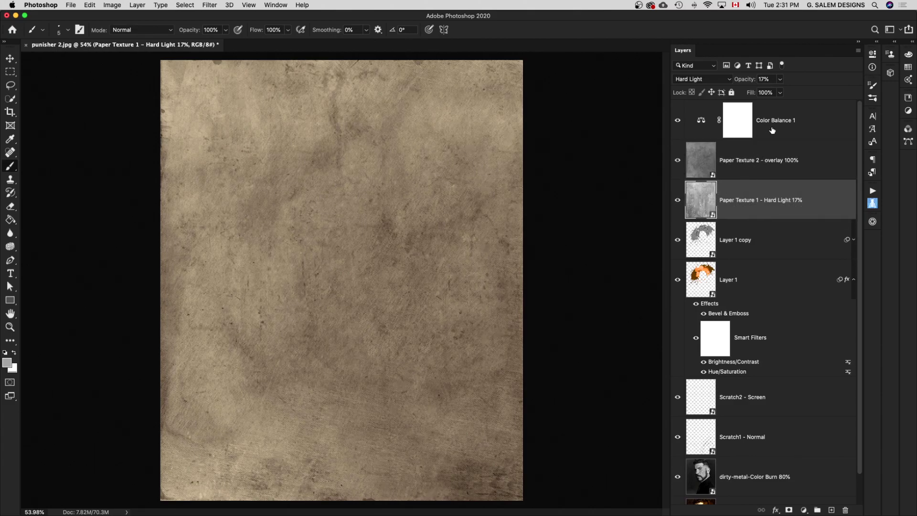
{"action": "left_click", "coordinate": [768, 167]}
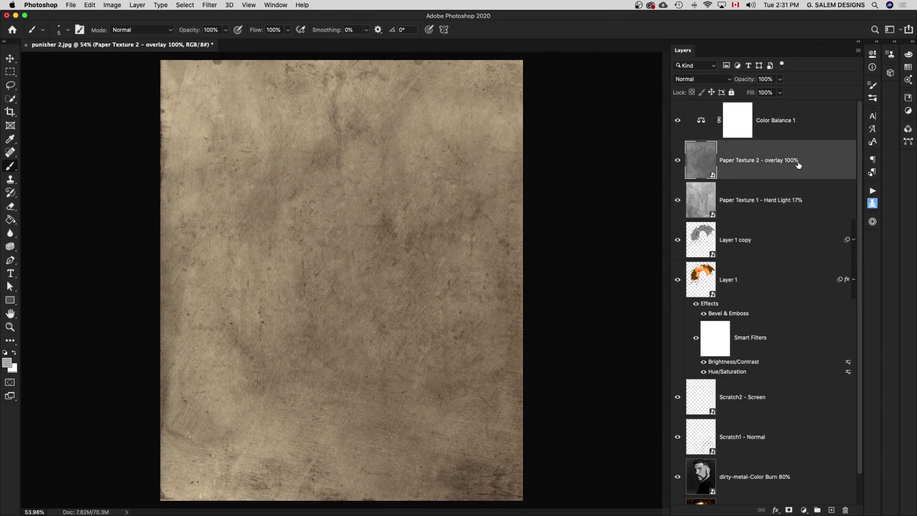
{"action": "left_click", "coordinate": [720, 81]}
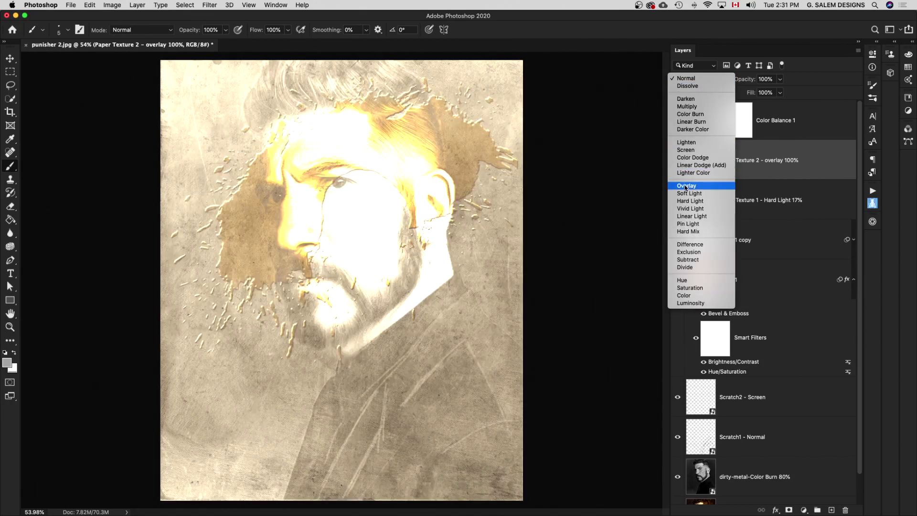
{"action": "left_click", "coordinate": [674, 185]}
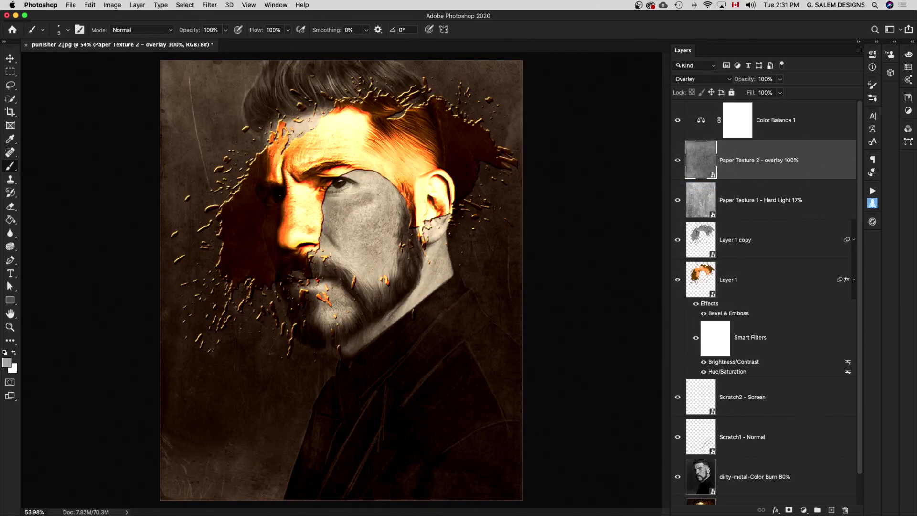
Step: Place Paper Texture 3 on top, blended Overlay at 31% opacity
{"action": "key", "text": "super+Tab"}
{"action": "left_click", "coordinate": [592, 234]}
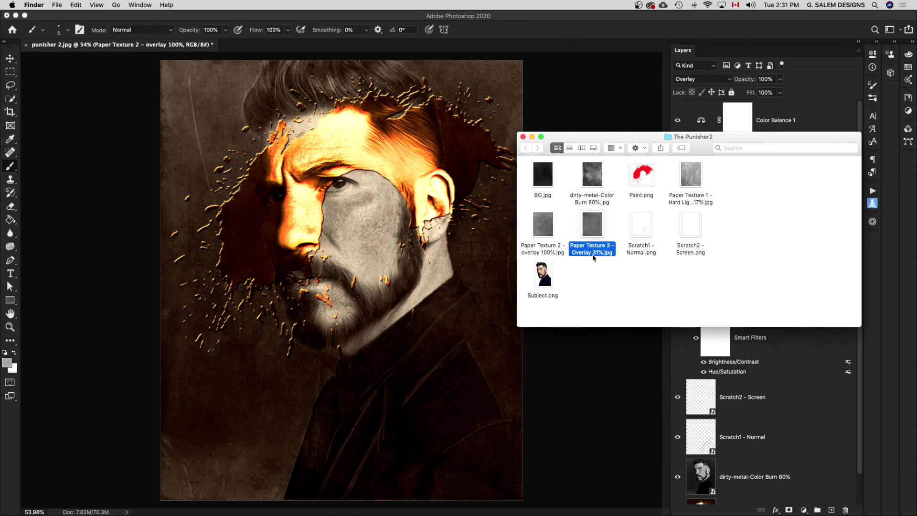
{"action": "left_click_drag", "start_coordinate": [594, 228], "coordinate": [354, 263]}
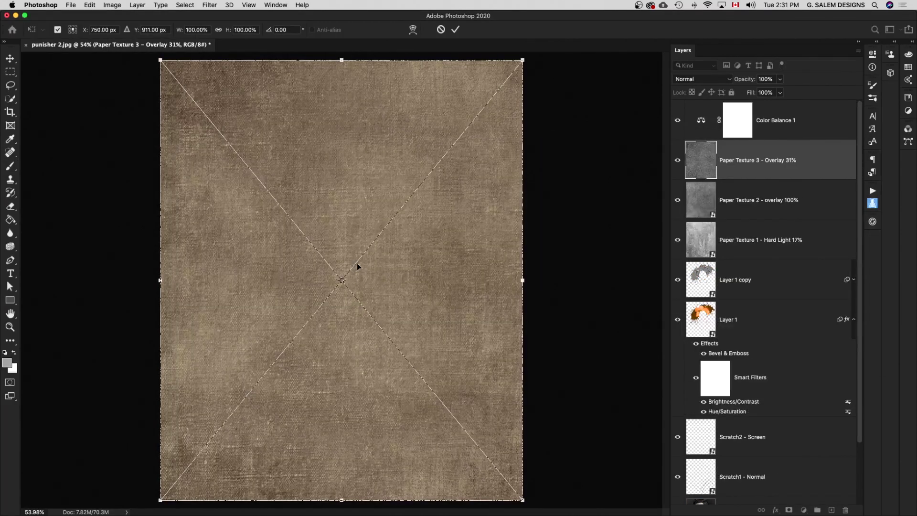
{"action": "key", "text": "Return"}
{"action": "left_click", "coordinate": [723, 79]}
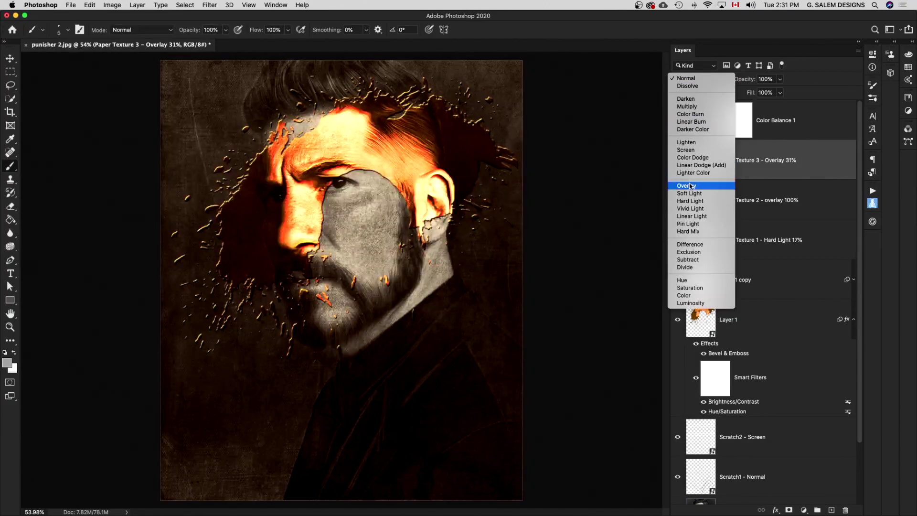
{"action": "left_click", "coordinate": [690, 185]}
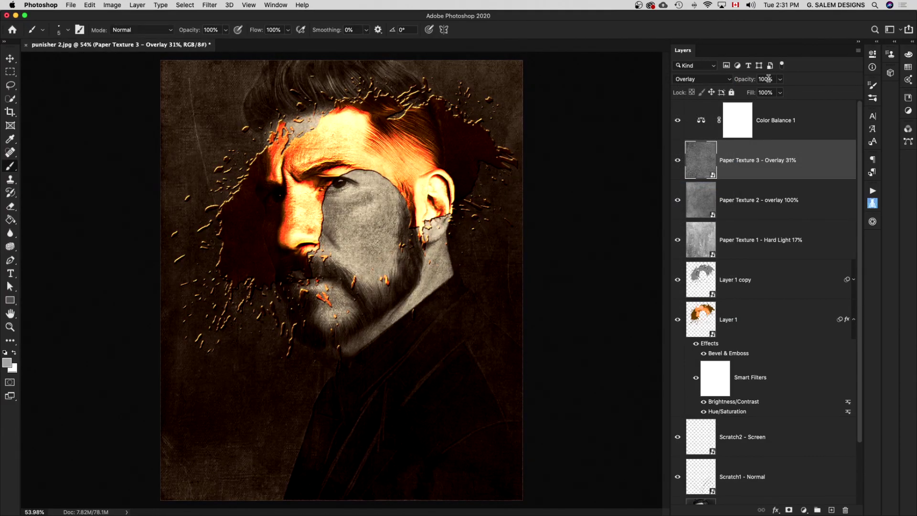
{"action": "left_click", "coordinate": [768, 79]}
{"action": "type", "text": "31"}
{"action": "key", "text": "Return"}
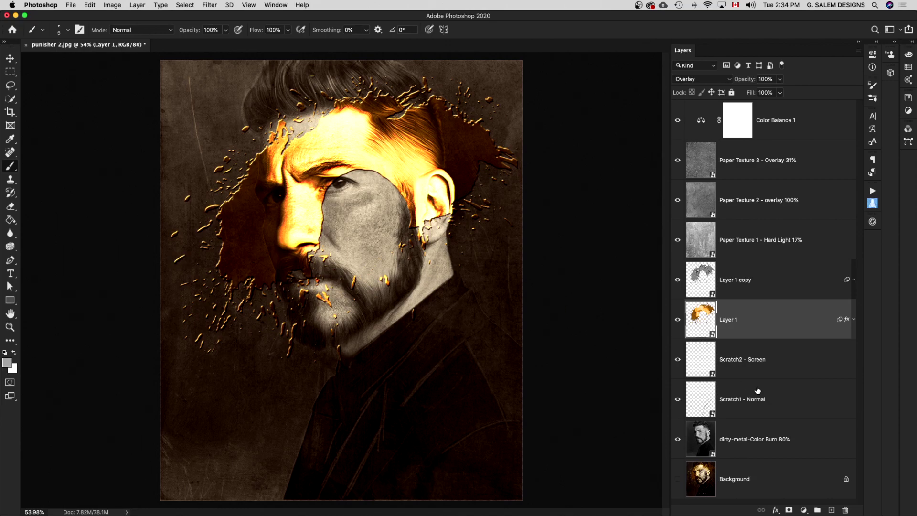
Step: Delete Layer 1's Brightness/Contrast filter and lower its bevel highlight opacity to 52%
{"action": "left_click", "coordinate": [854, 318]}
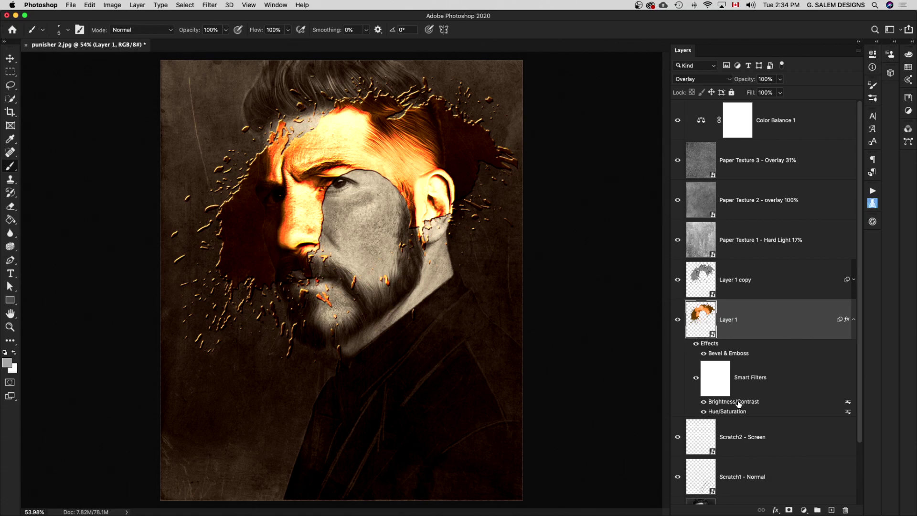
{"action": "left_click_drag", "start_coordinate": [764, 403], "coordinate": [845, 510]}
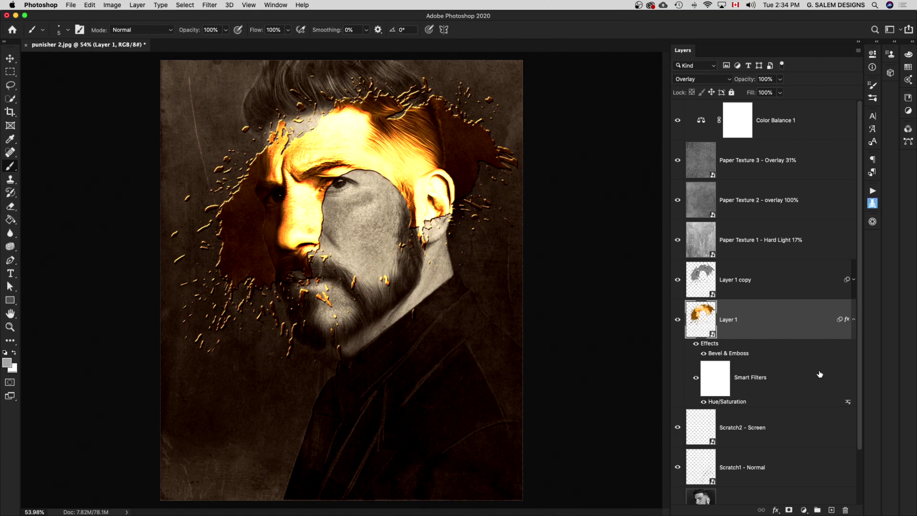
{"action": "double_click", "coordinate": [736, 354]}
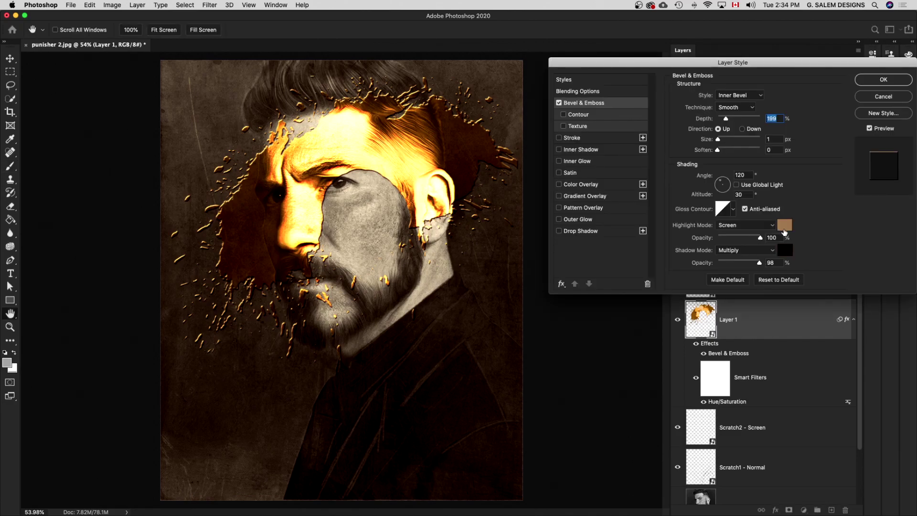
{"action": "left_click", "coordinate": [760, 238]}
{"action": "left_click_drag", "start_coordinate": [761, 238], "coordinate": [749, 239]}
{"action": "left_click_drag", "start_coordinate": [735, 239], "coordinate": [740, 240]}
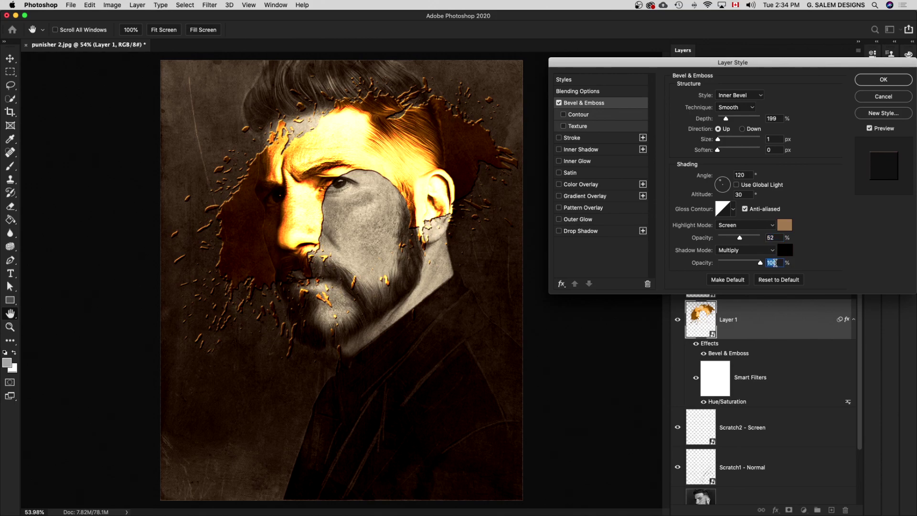
{"action": "left_click", "coordinate": [879, 80]}
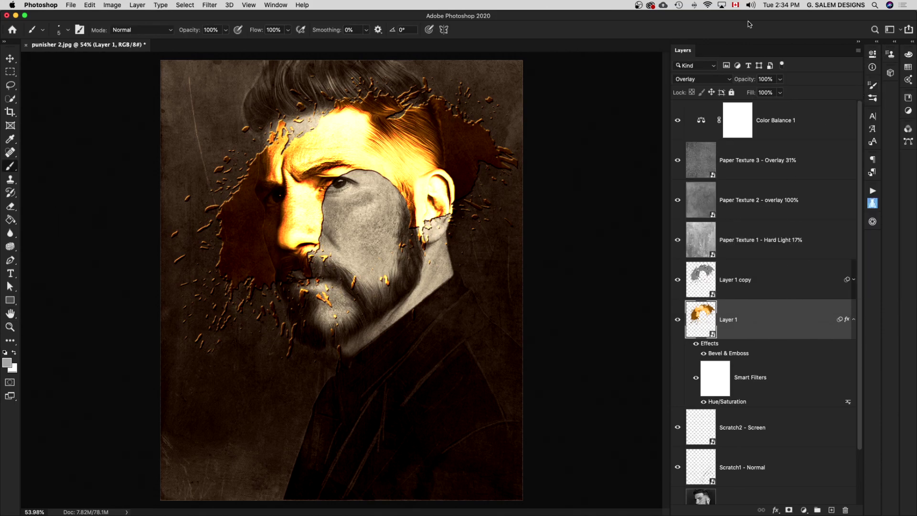
Step: Set Layer 1's opacity to 77% and make Color Balance 1 the active layer
{"action": "left_click_drag", "start_coordinate": [748, 81], "coordinate": [737, 80]}
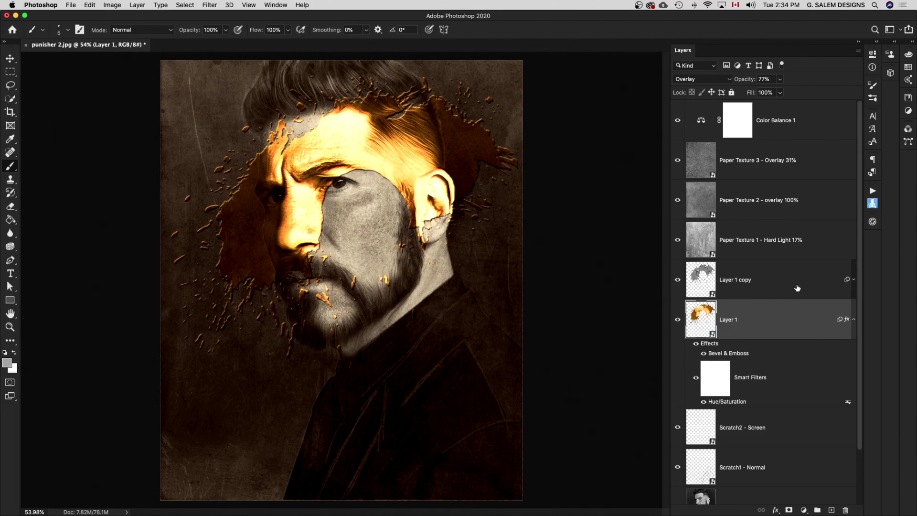
{"action": "left_click", "coordinate": [824, 127]}
{"action": "key", "text": "ctrl+2"}
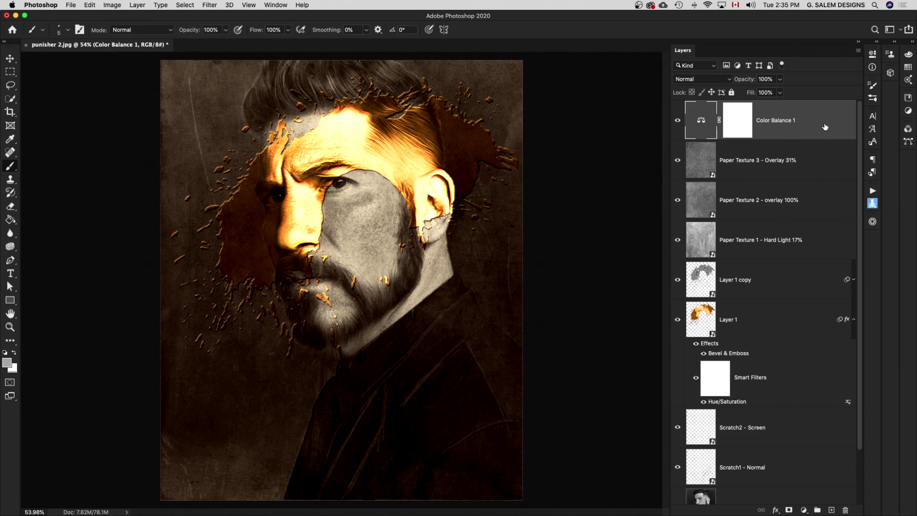
Step: Stamp all visible layers into a merged Layer 2 and convert it to a smart object
{"action": "key", "text": "ctrl+alt+shift+e"}
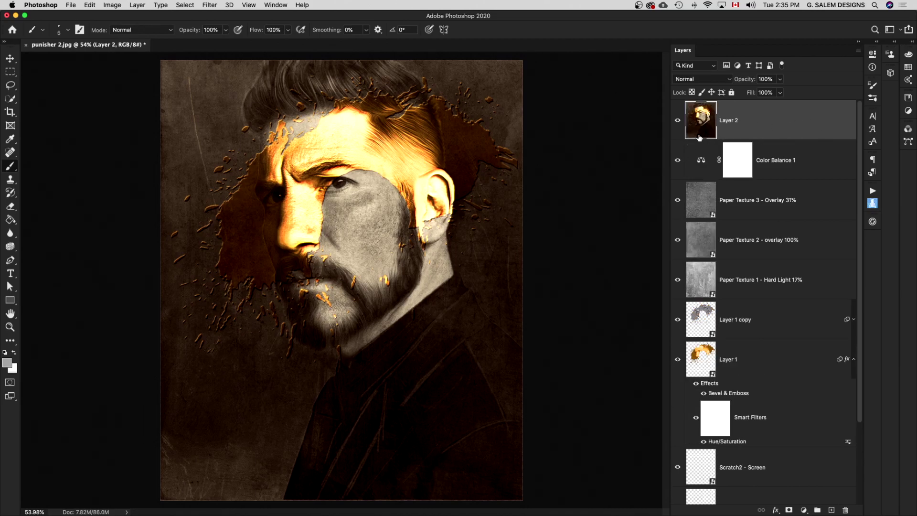
{"action": "left_click", "coordinate": [677, 120], "text": "alt"}
{"action": "left_click", "coordinate": [677, 120], "text": "alt"}
{"action": "right_click", "coordinate": [754, 124]}
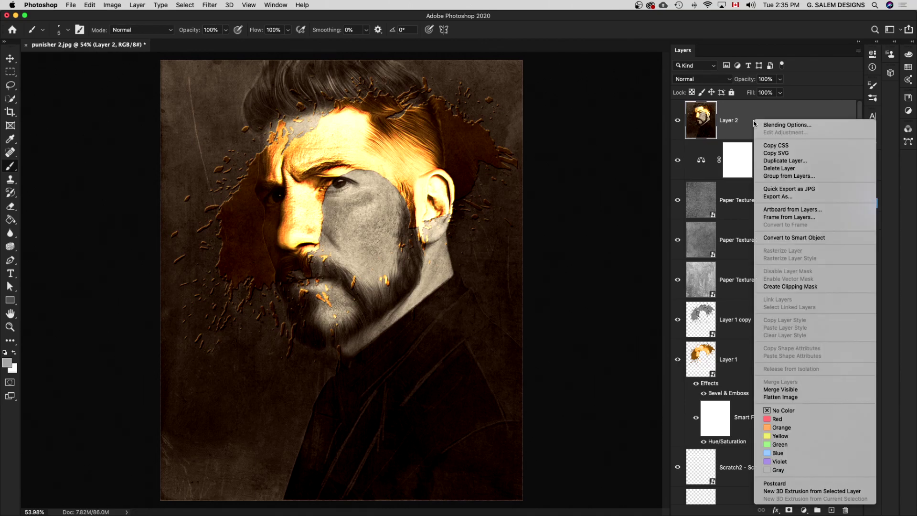
{"action": "left_click", "coordinate": [793, 238]}
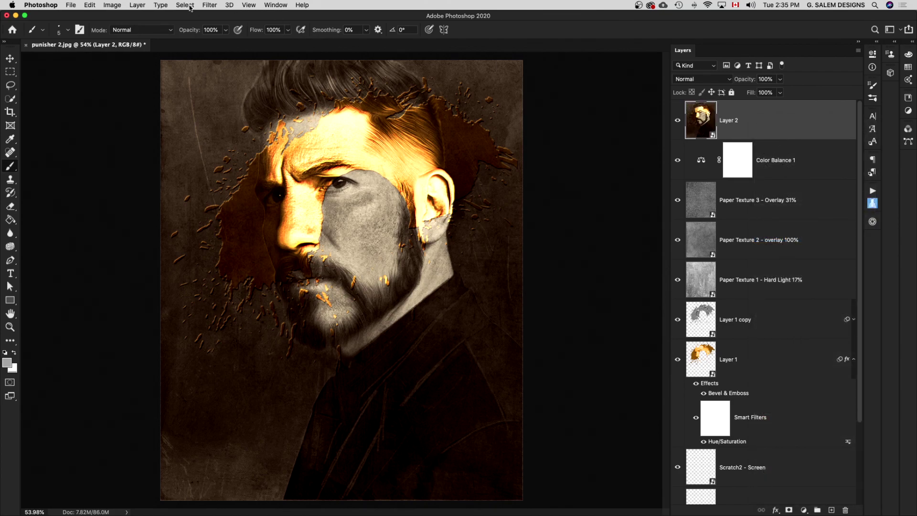
Step: Grade Layer 2 in Camera Raw: vignette, lower exposure, shadows +17, texture +13, clarity, vibrance
{"action": "left_click", "coordinate": [210, 5]}
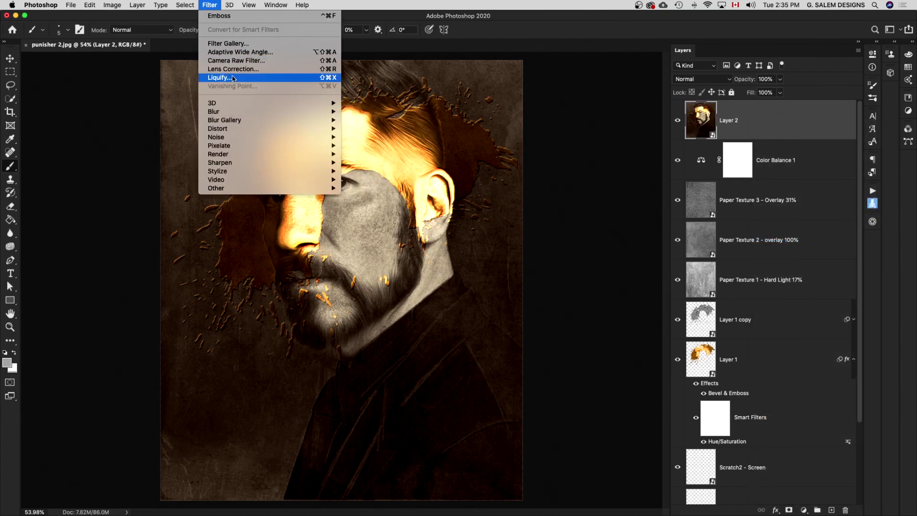
{"action": "left_click", "coordinate": [233, 61]}
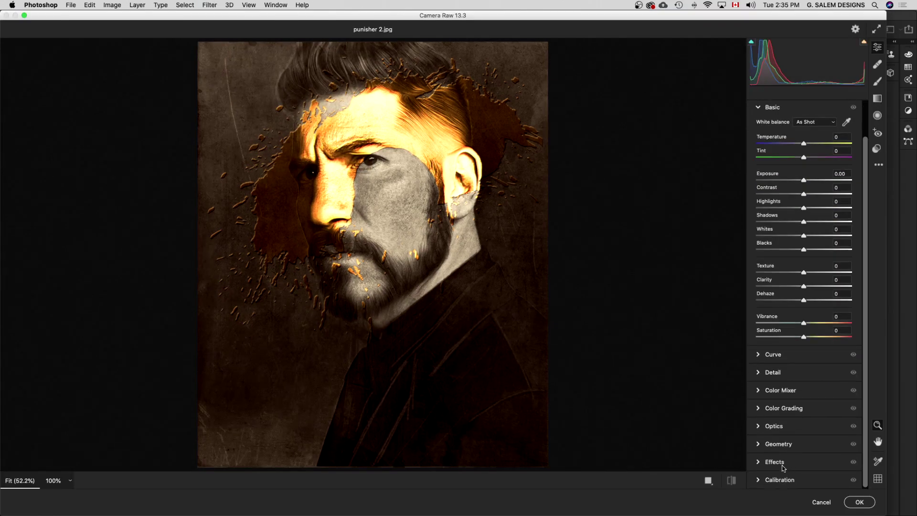
{"action": "left_click", "coordinate": [785, 462]}
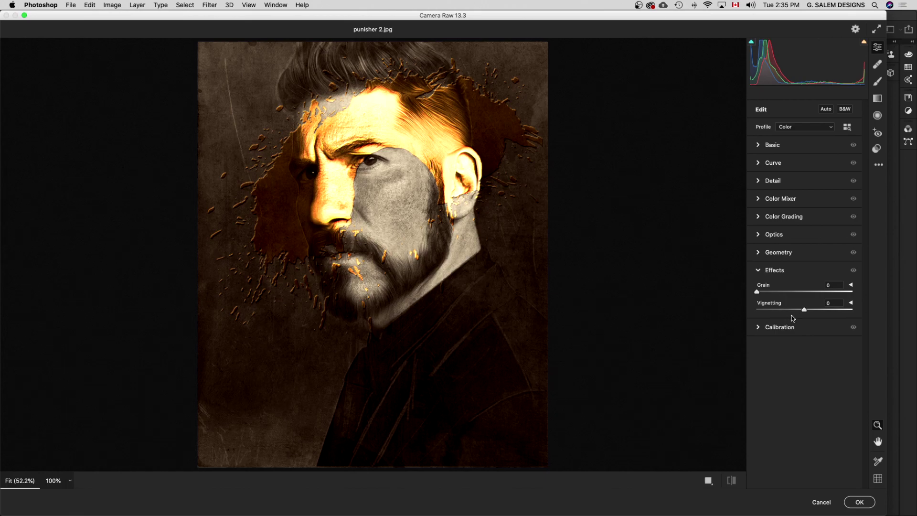
{"action": "left_click_drag", "start_coordinate": [804, 310], "coordinate": [793, 311]}
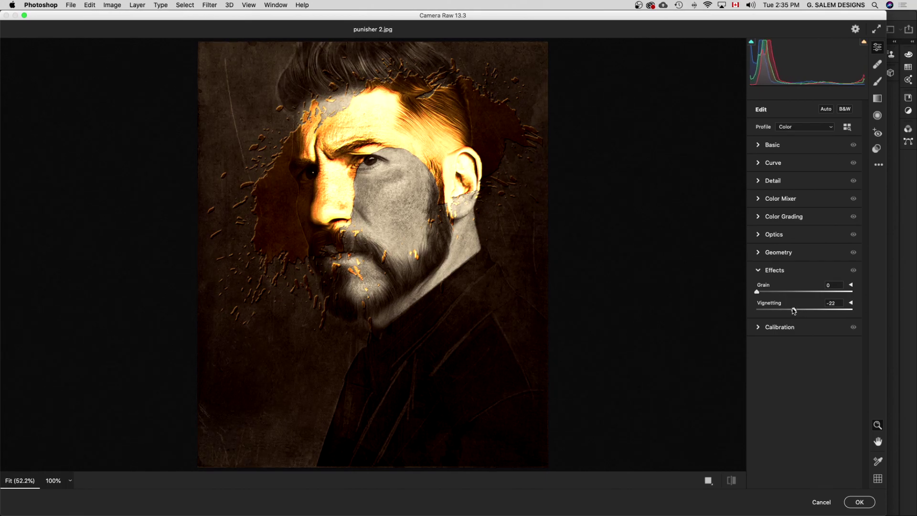
{"action": "left_click", "coordinate": [802, 146]}
{"action": "mouse_move", "coordinate": [804, 220]}
{"action": "left_mouse_down"}
{"action": "mouse_move", "coordinate": [809, 234]}
{"action": "mouse_move", "coordinate": [786, 247]}
{"action": "mouse_move", "coordinate": [812, 262]}
{"action": "left_mouse_up"}
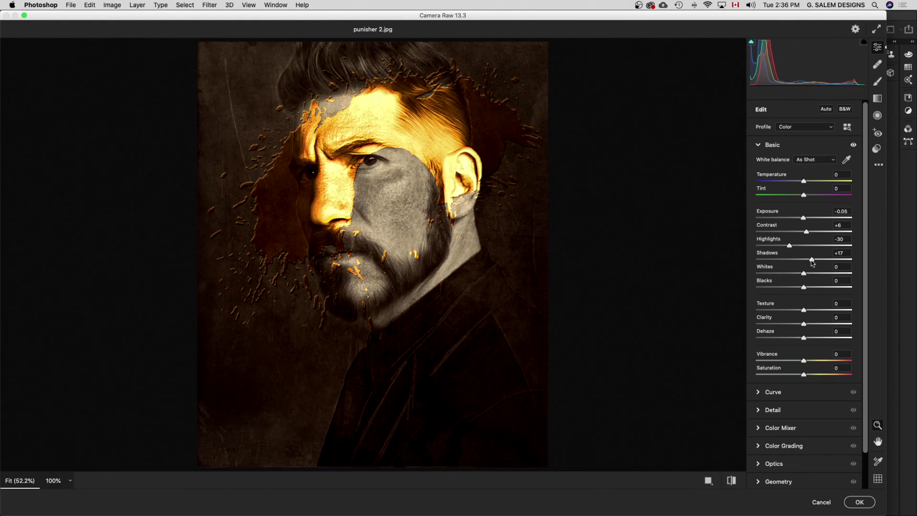
{"action": "left_click_drag", "start_coordinate": [804, 273], "coordinate": [800, 274]}
{"action": "left_click_drag", "start_coordinate": [804, 311], "coordinate": [808, 325]}
{"action": "left_click_drag", "start_coordinate": [804, 360], "coordinate": [802, 361]}
{"action": "left_click", "coordinate": [859, 503]}
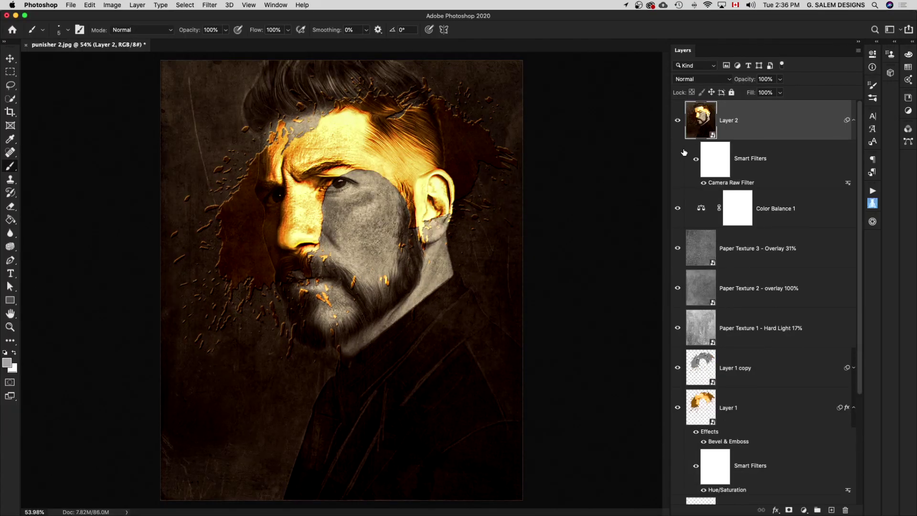
Step: Compare Layer 2's grade on and off, then start a text layer near the poster's bottom
{"action": "left_click", "coordinate": [677, 121]}
{"action": "left_click", "coordinate": [677, 120]}
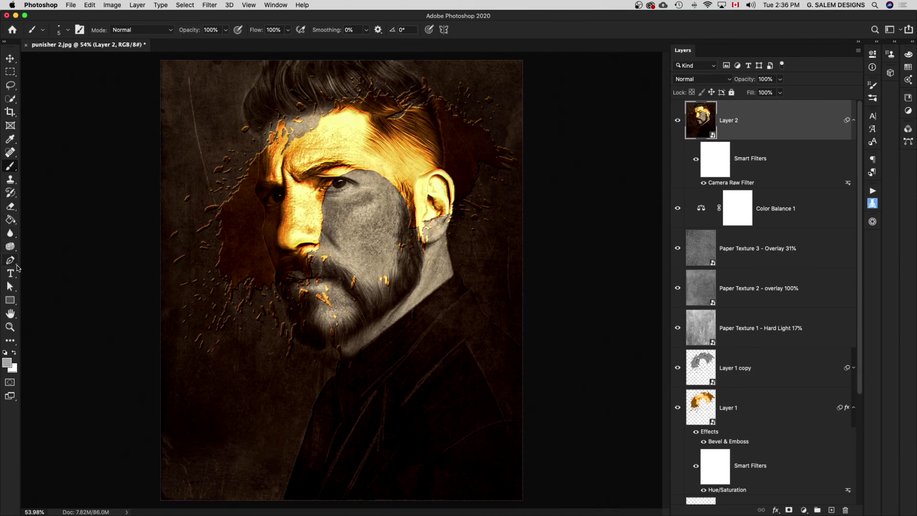
{"action": "left_click", "coordinate": [10, 273]}
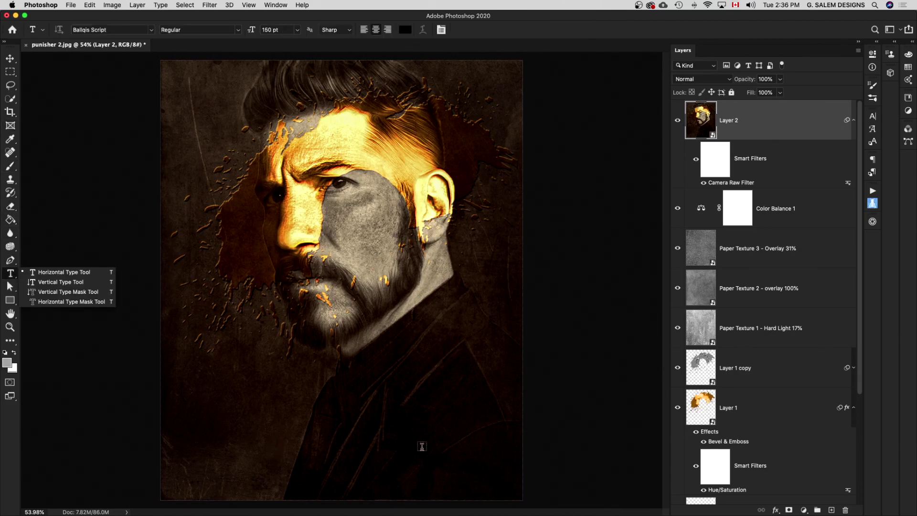
{"action": "left_click", "coordinate": [313, 440]}
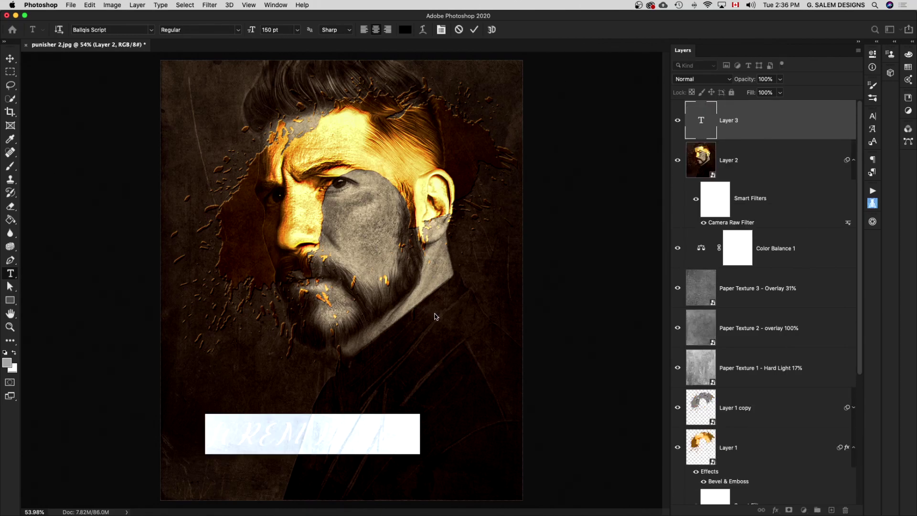
Step: Style the LOREM IPSUM caption as Montserrat Medium 89 pt, white, with tracking 800
{"action": "left_click", "coordinate": [873, 117]}
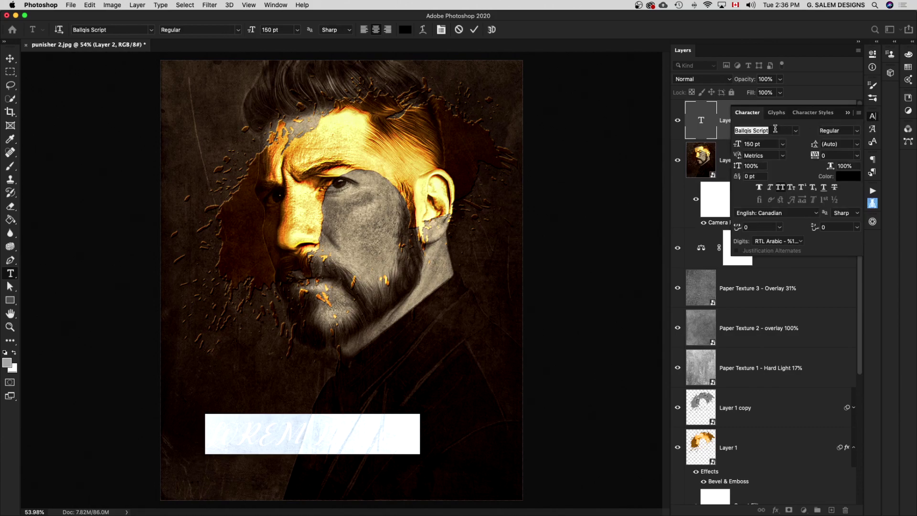
{"action": "left_click", "coordinate": [775, 129]}
{"action": "type", "text": "mont"}
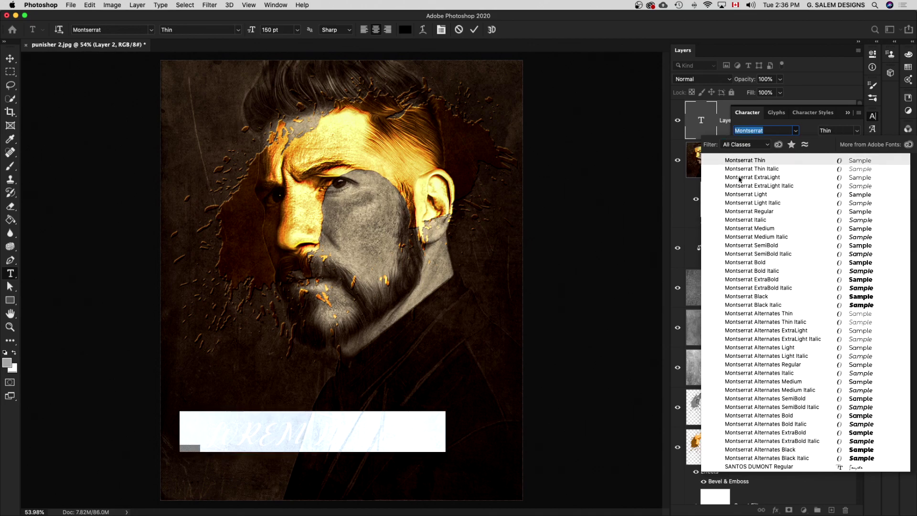
{"action": "left_click", "coordinate": [747, 228]}
{"action": "left_click_drag", "start_coordinate": [737, 144], "coordinate": [709, 149]}
{"action": "left_click", "coordinate": [849, 176]}
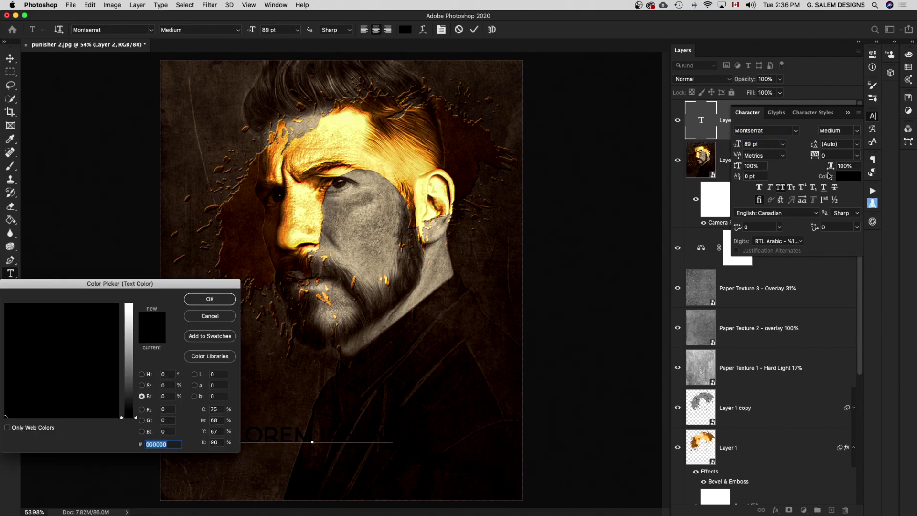
{"action": "left_click_drag", "start_coordinate": [128, 417], "coordinate": [127, 304]}
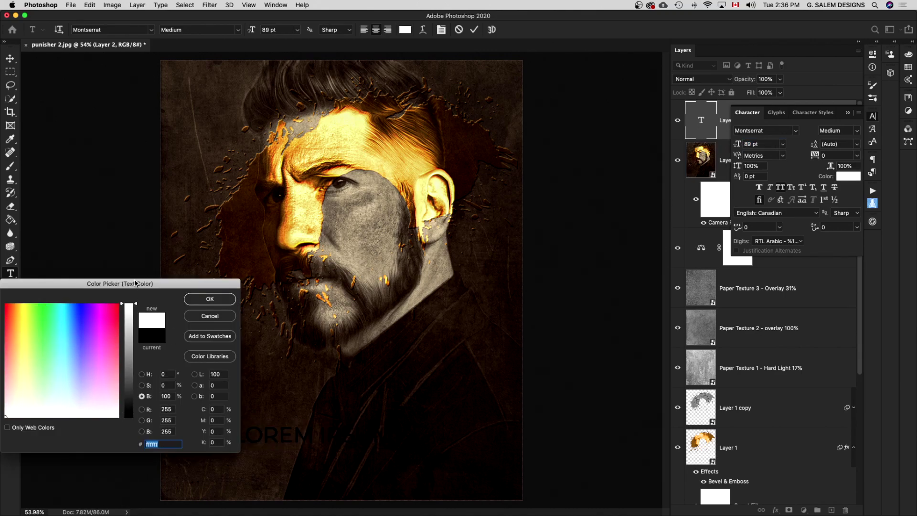
{"action": "left_click", "coordinate": [209, 298]}
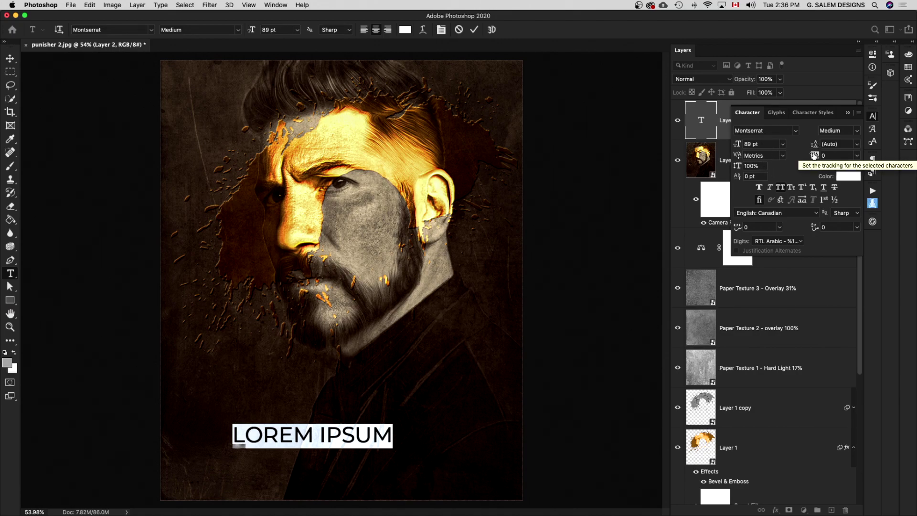
{"action": "left_click_drag", "start_coordinate": [814, 155], "coordinate": [827, 153]}
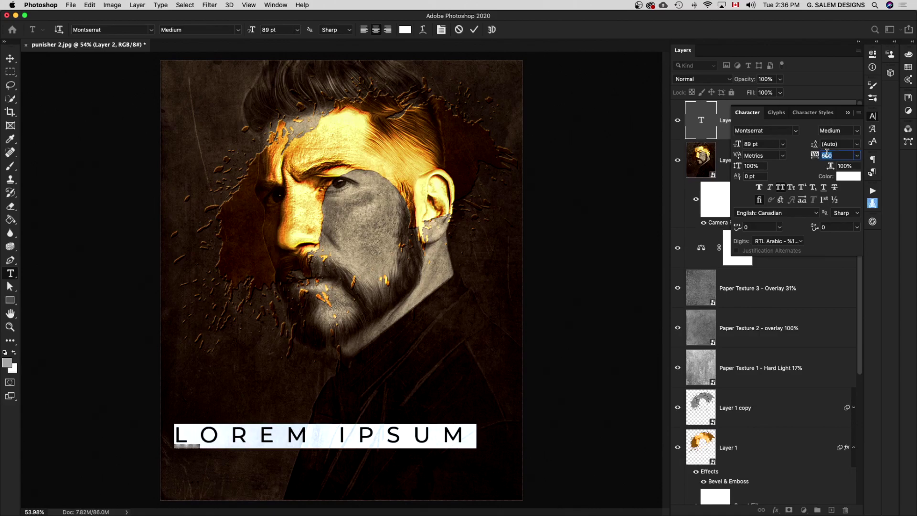
{"action": "left_click", "coordinate": [848, 113]}
{"action": "key", "text": "Escape"}
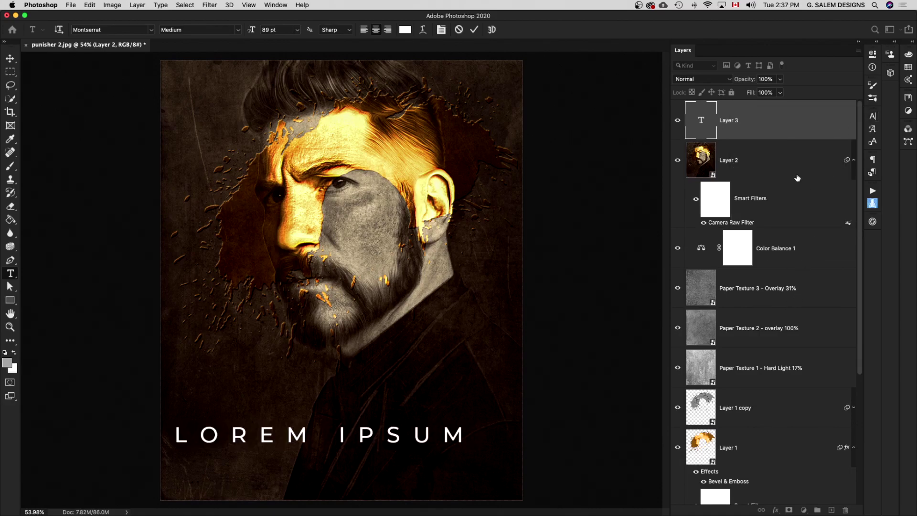
{"action": "left_click", "coordinate": [797, 178]}
{"action": "left_click", "coordinate": [767, 123]}
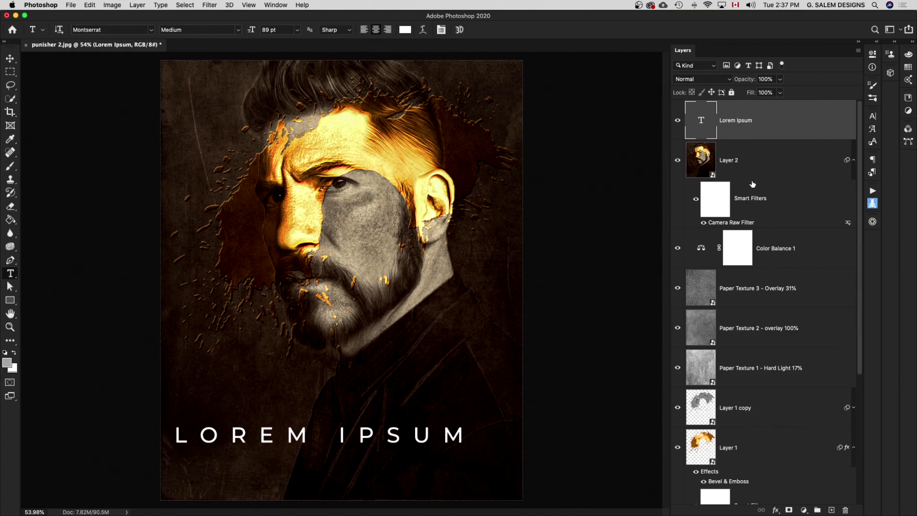
Step: Move the LOREM IPSUM caption lower and shrink it around its centre
{"action": "key", "text": "v"}
{"action": "left_click_drag", "start_coordinate": [355, 438], "coordinate": [375, 459]}
{"action": "key", "text": "ctrl+t"}
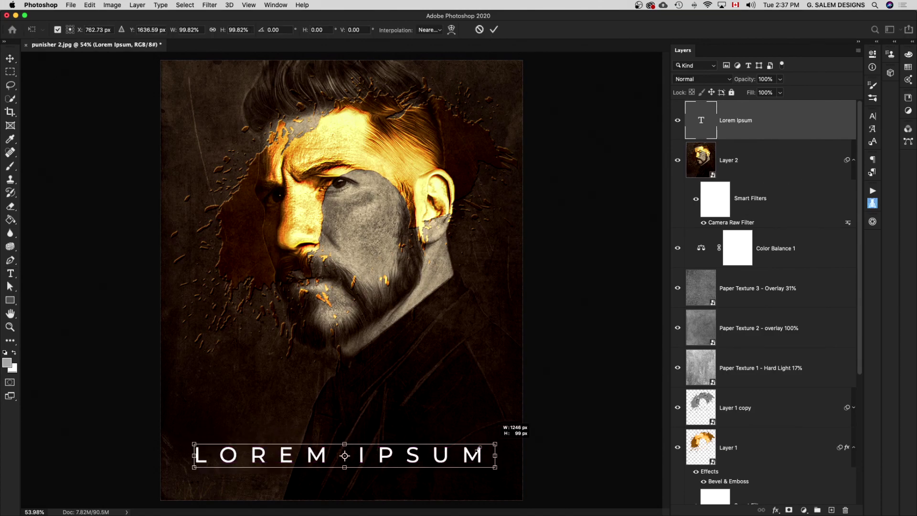
{"action": "left_click_drag", "start_coordinate": [495, 444], "coordinate": [446, 446]}
{"action": "key", "text": "Return"}
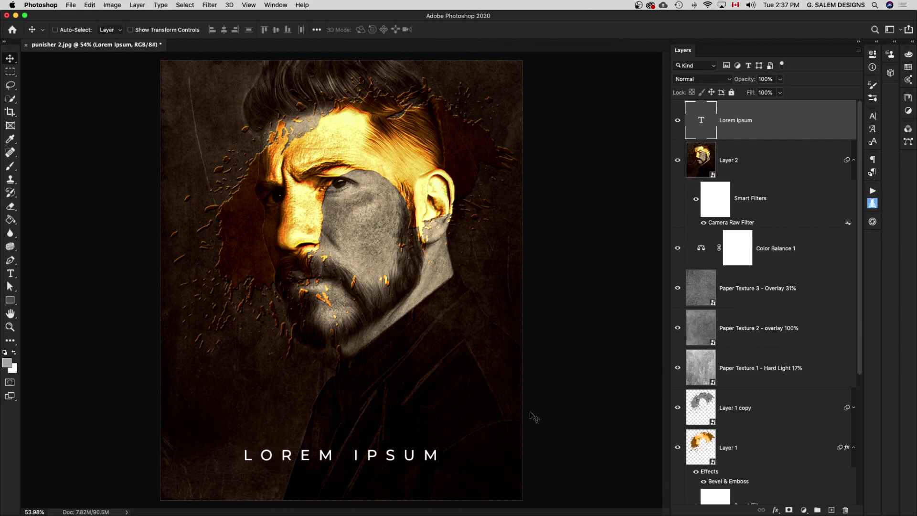